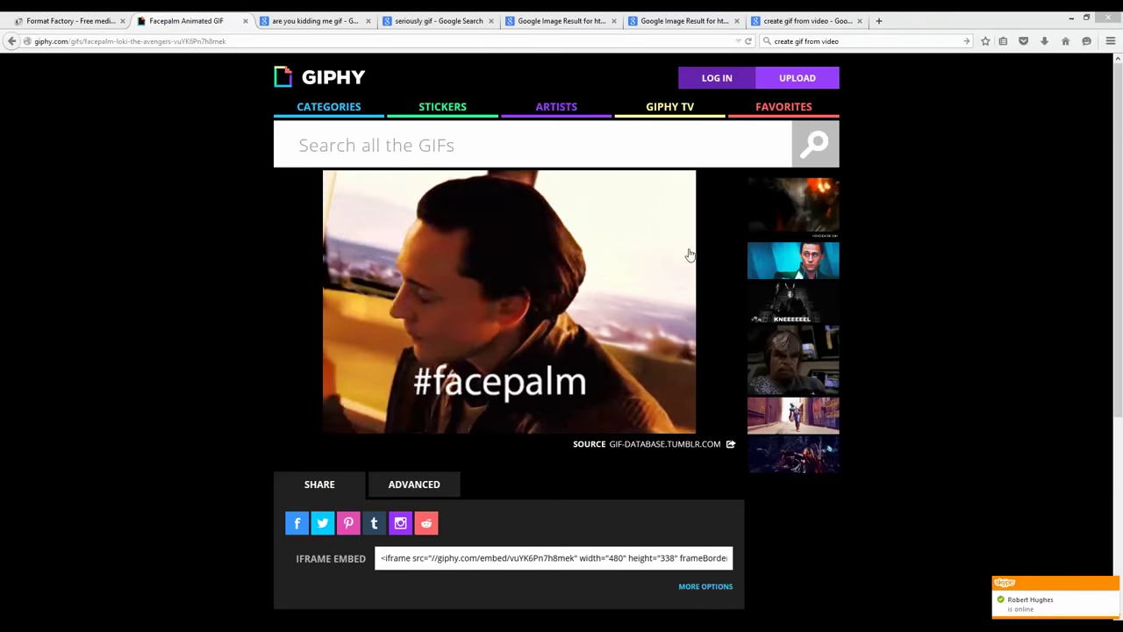
- Look through the example reaction GIFs in the open browser tabs, from the facepalm GIF to the "kidding me" images
mouse_move(434, 334)
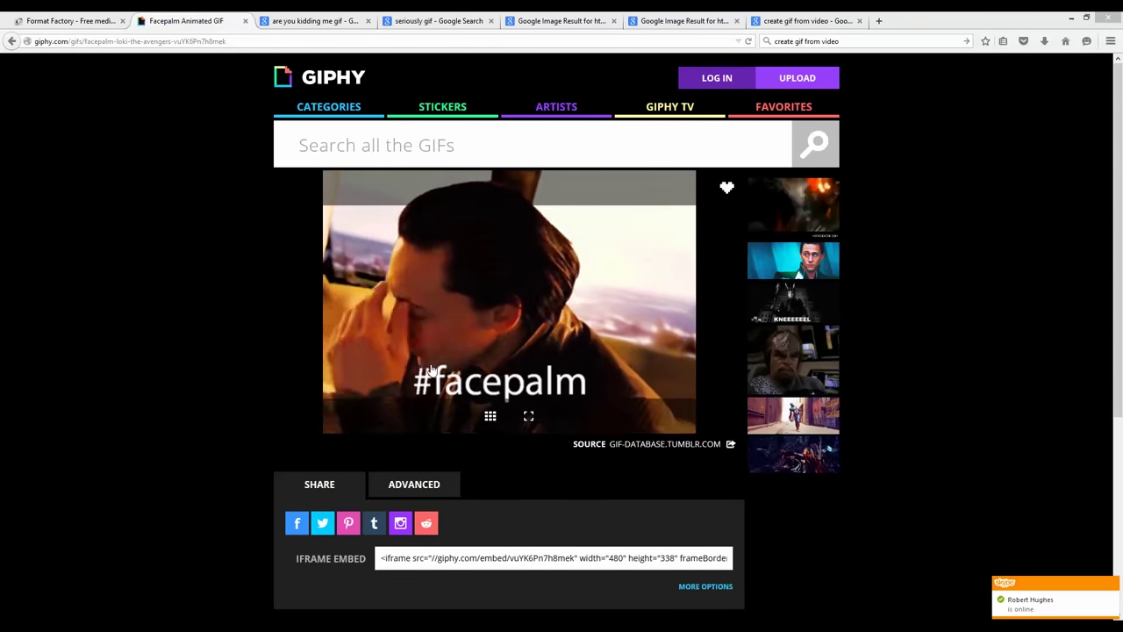
left_click(312, 21)
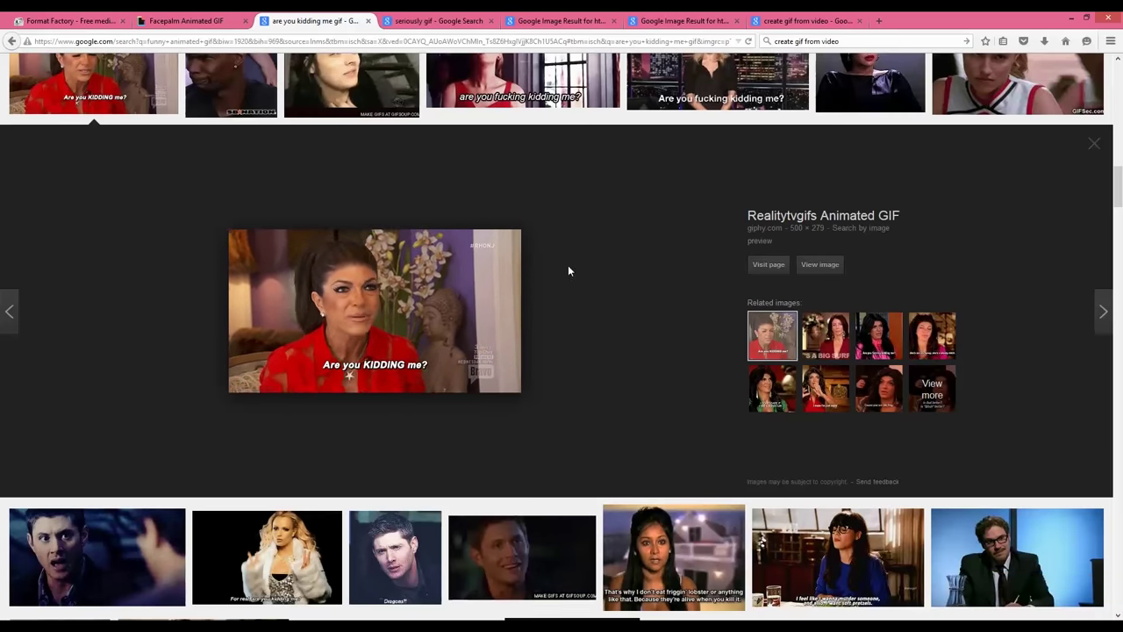
left_click(439, 20)
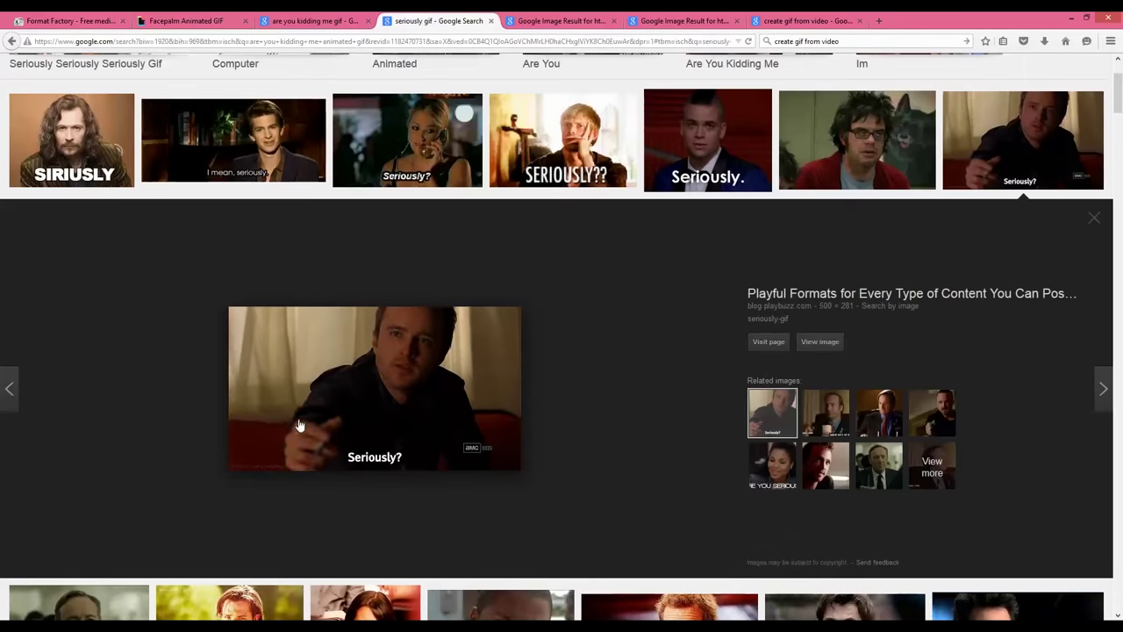
left_click(537, 21)
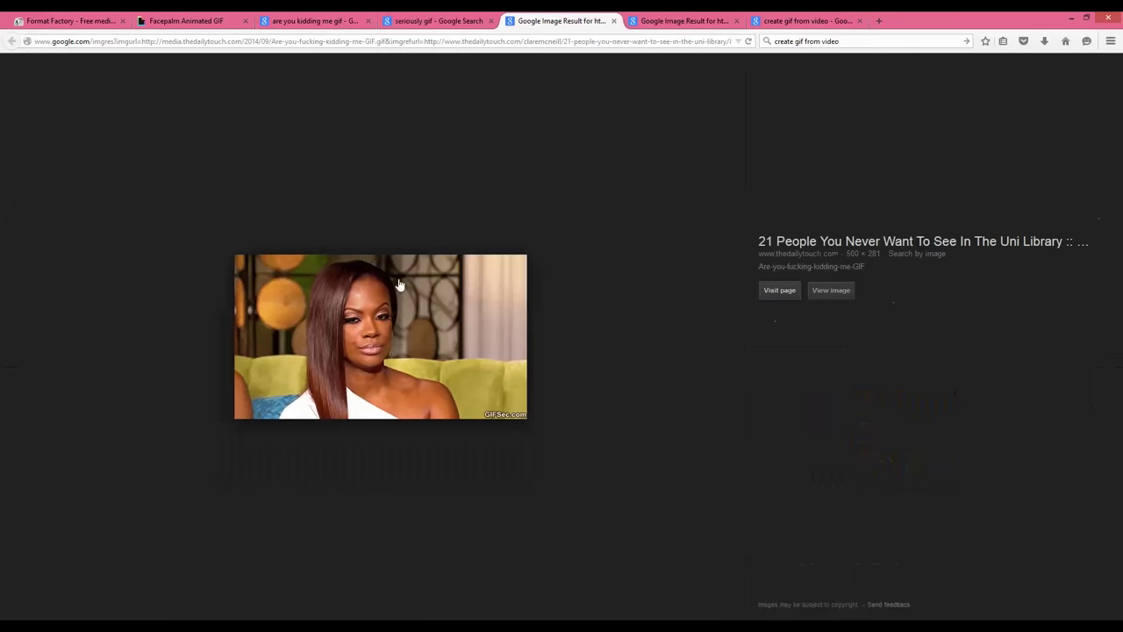
left_click(680, 20)
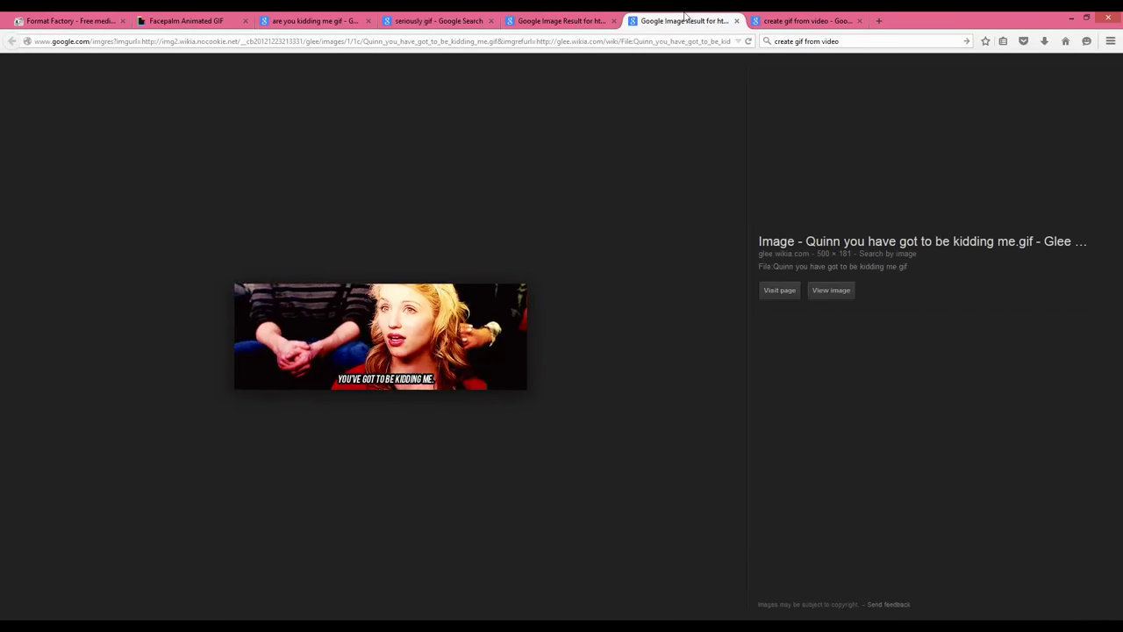
left_click(806, 20)
left_click(673, 19)
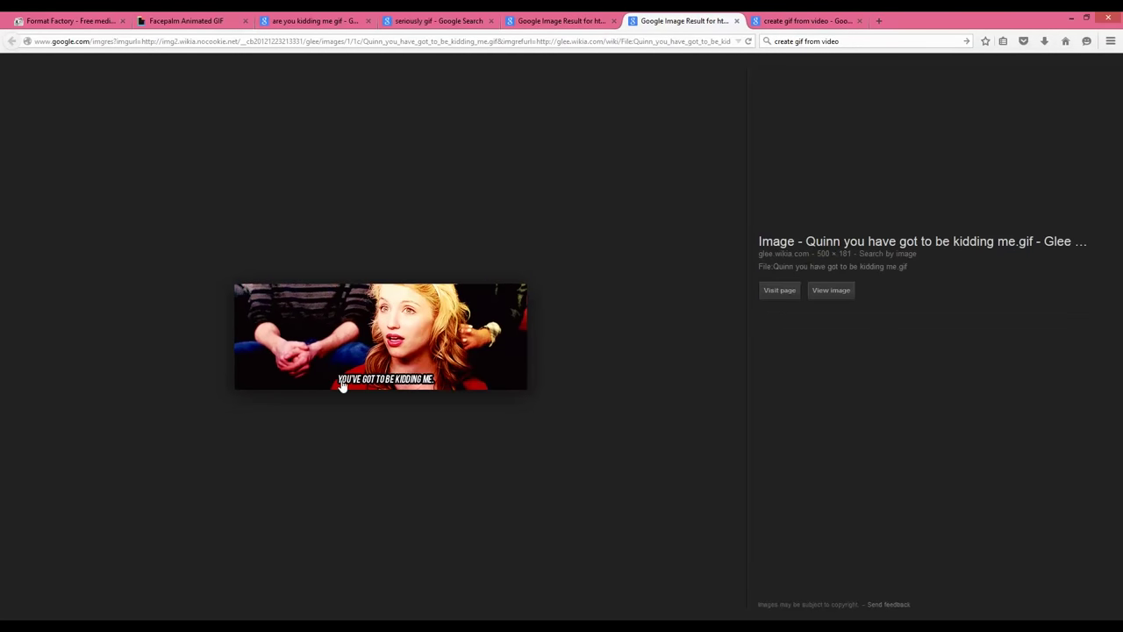
left_click(549, 21)
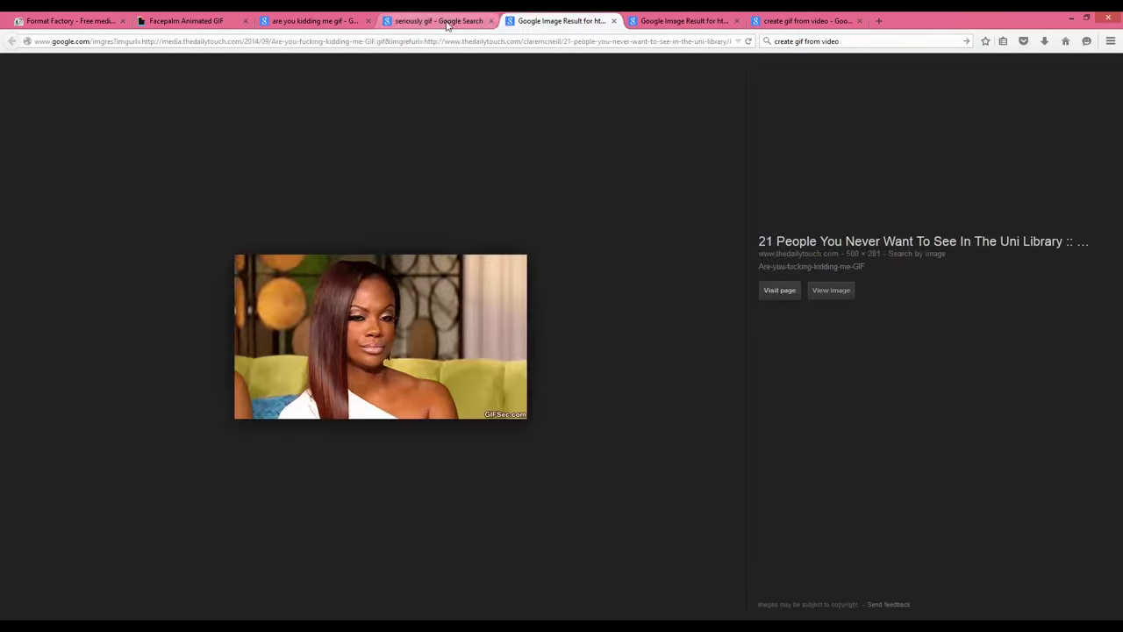
left_click(443, 20)
left_click(315, 20)
left_click(202, 19)
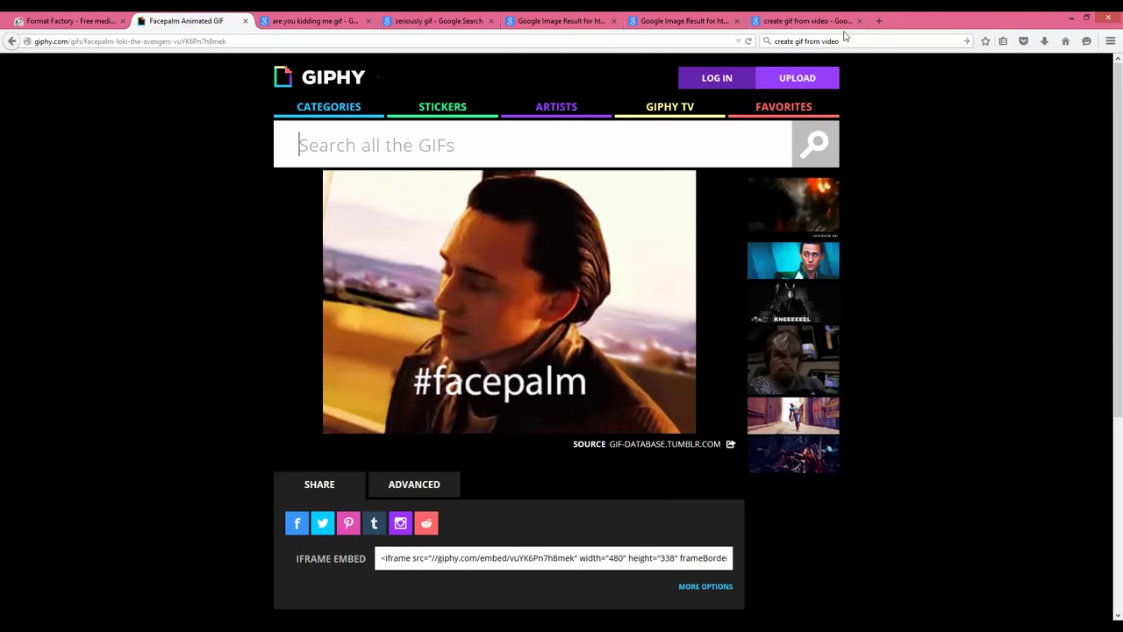
- Switch to the Splash video player and preview the office crowd scene of The Wolf of Wall Street around 2:48:55
left_click(1069, 16)
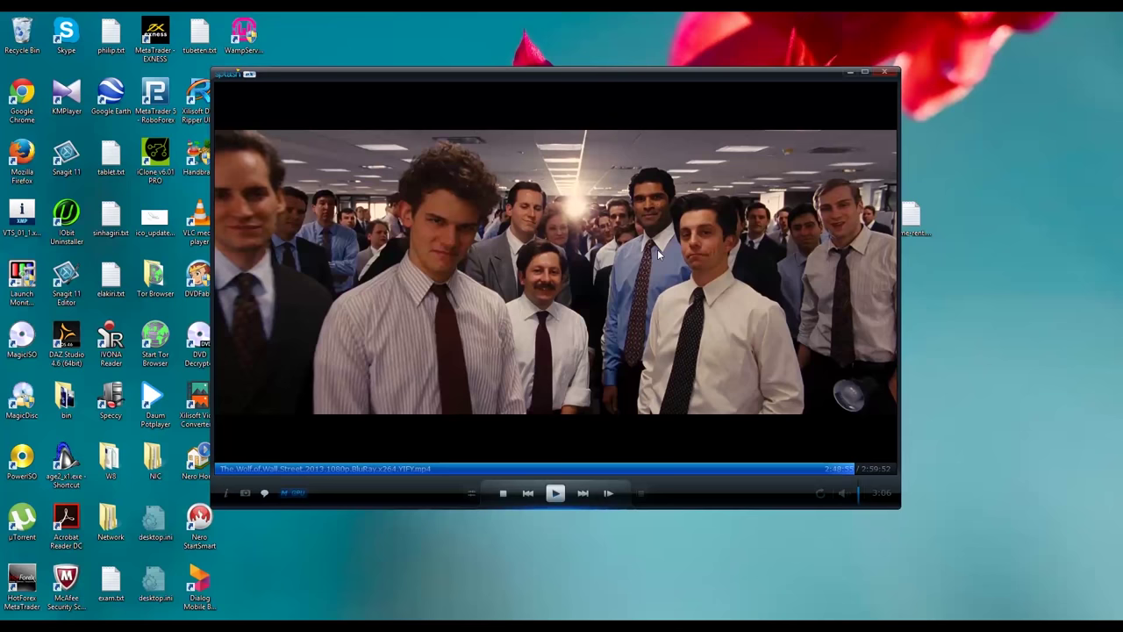
left_click_drag(536, 70, 621, 76)
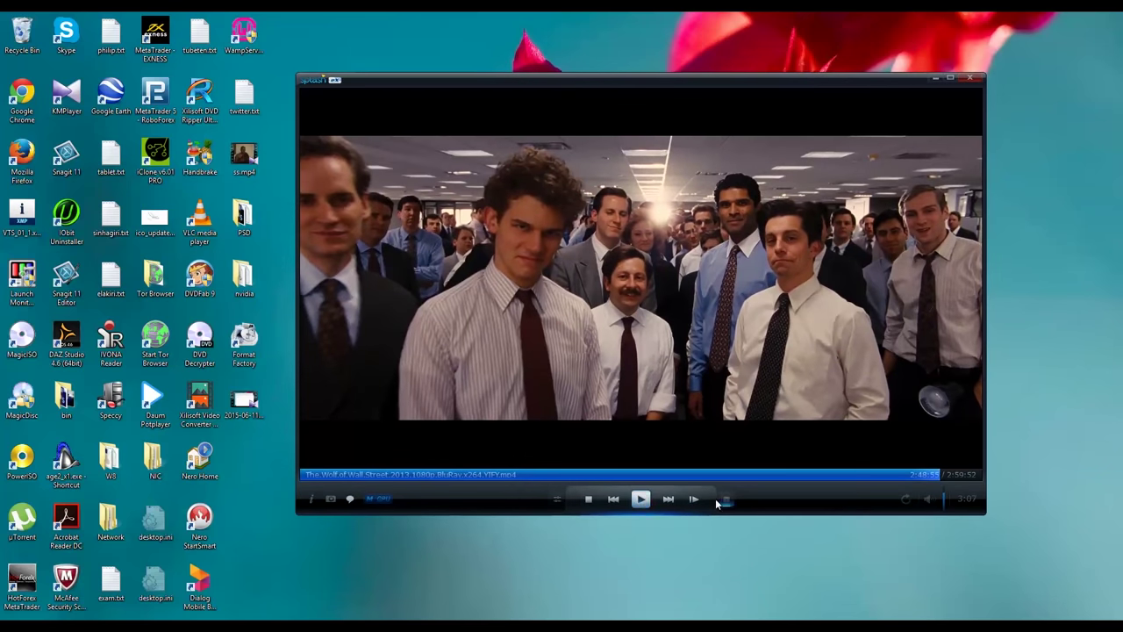
left_click(641, 499)
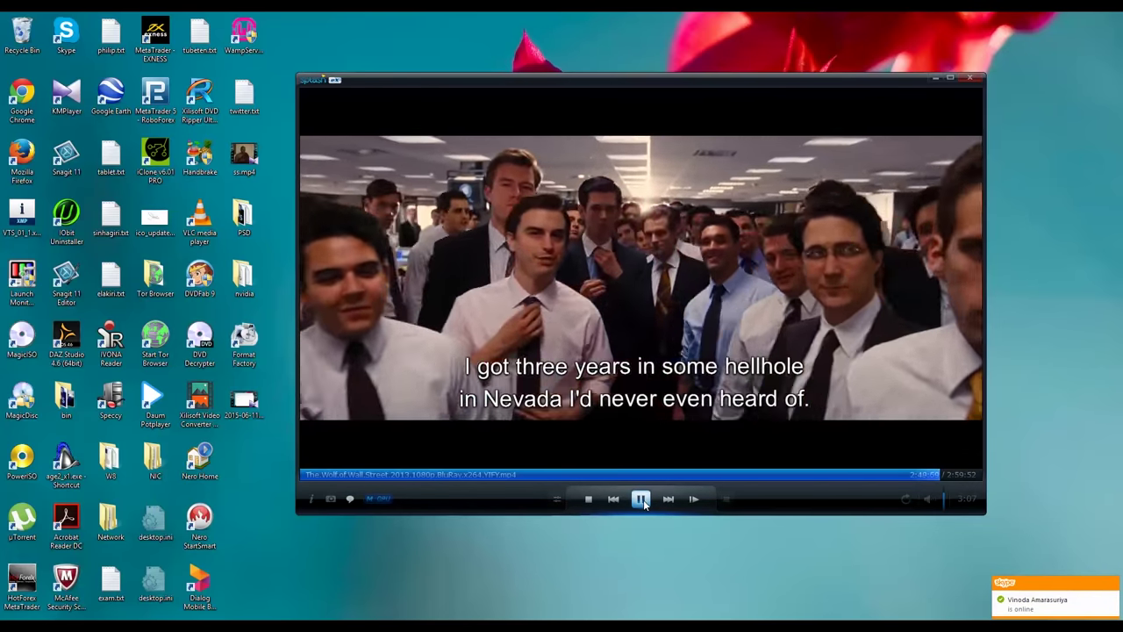
left_click(641, 499)
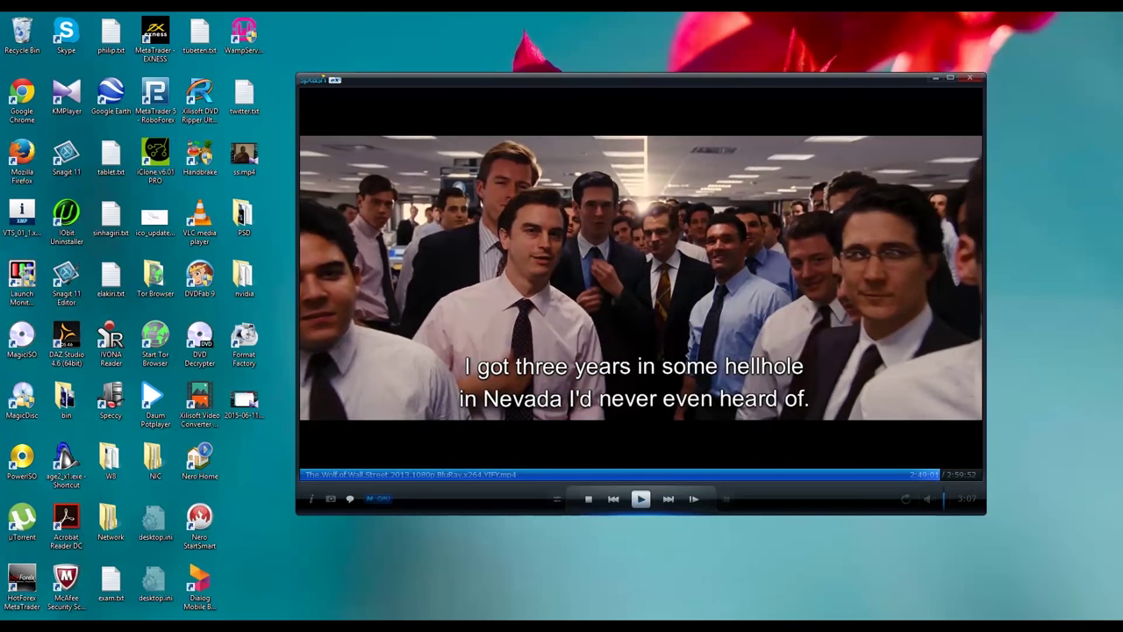
left_click(937, 475)
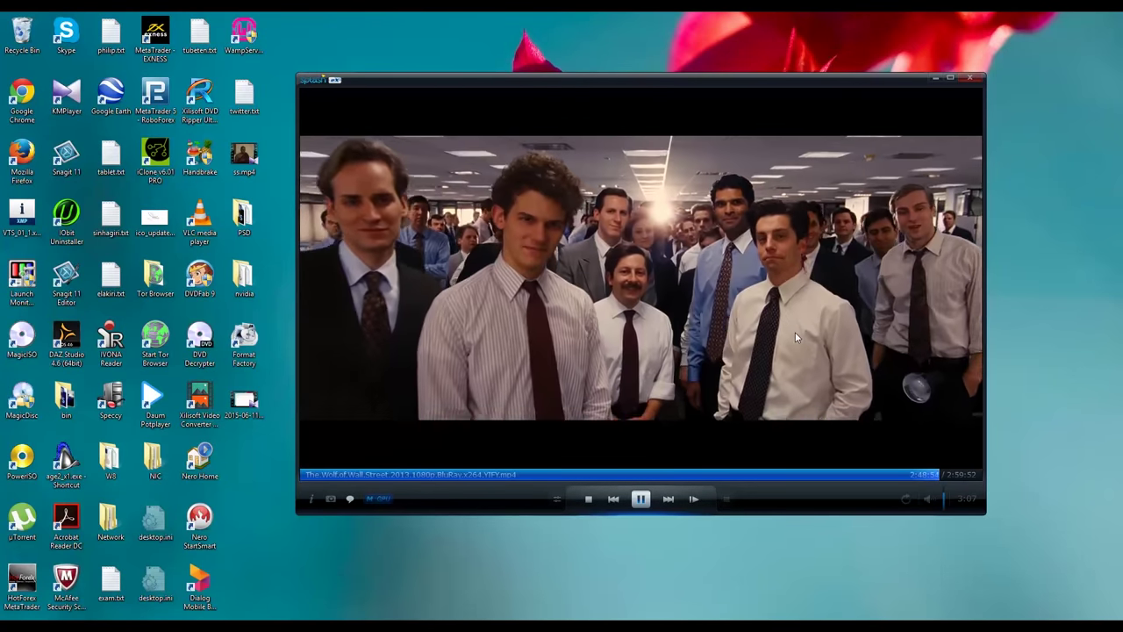
left_click(662, 305)
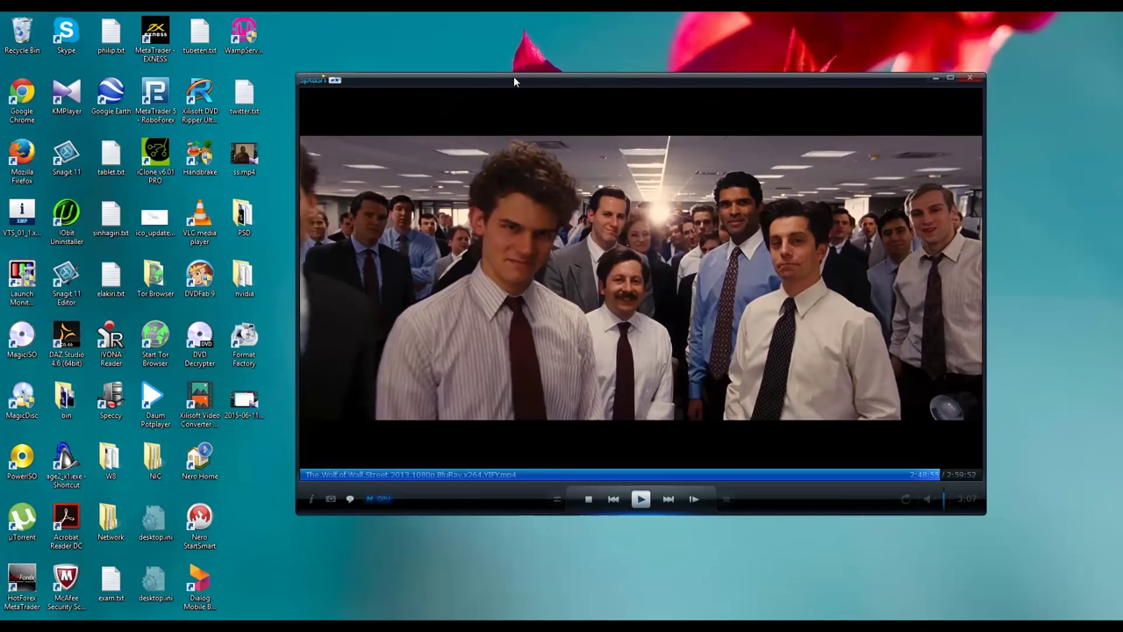
left_click_drag(513, 81, 551, 79)
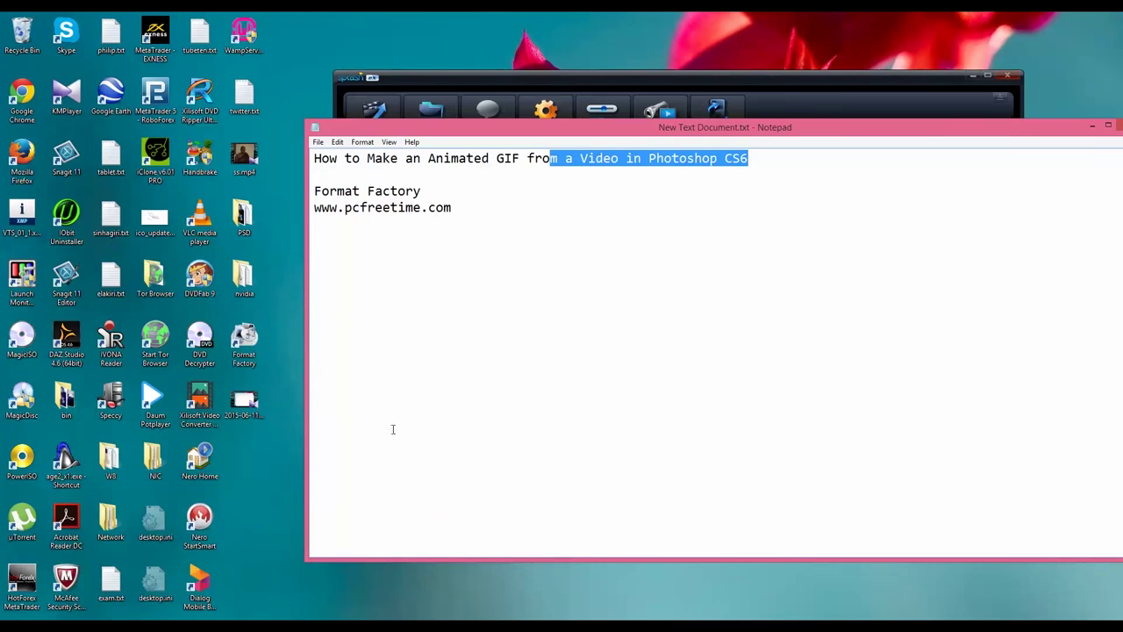
- Launch Format Factory and add the Wolf of Wall Street movie file to a new MP4 conversion
left_click(269, 320)
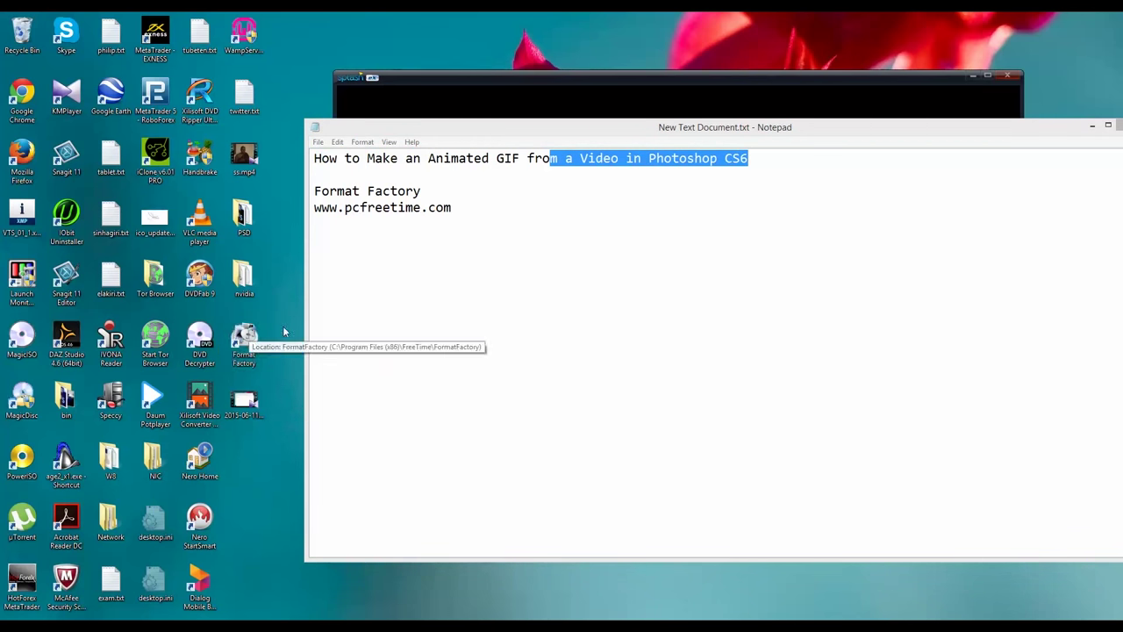
double_click(247, 338)
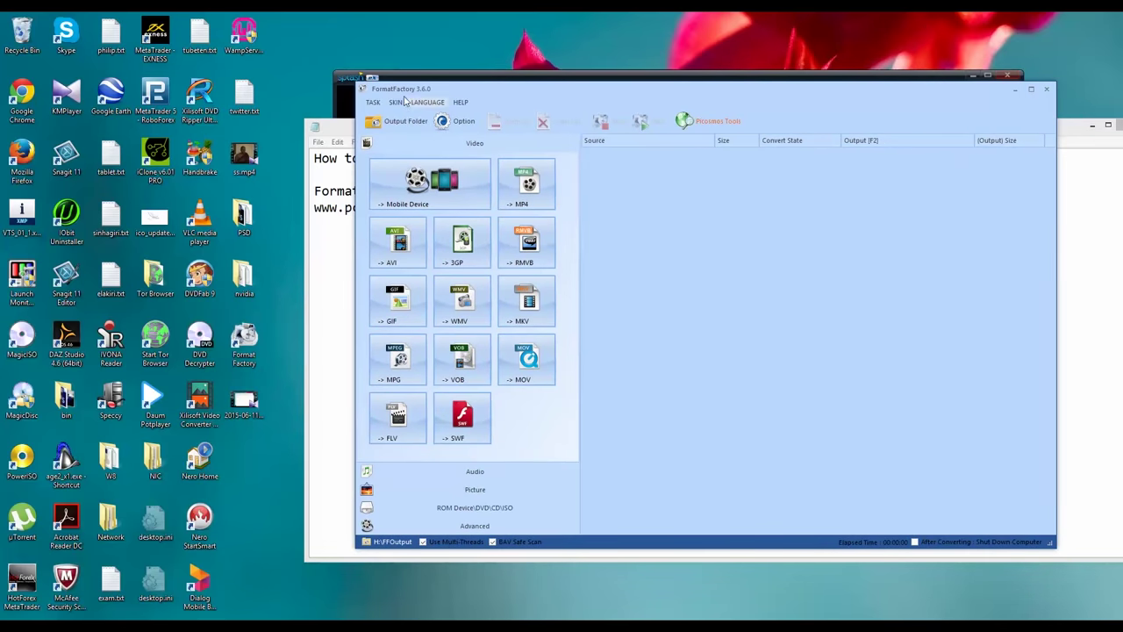
left_click_drag(518, 90, 408, 78)
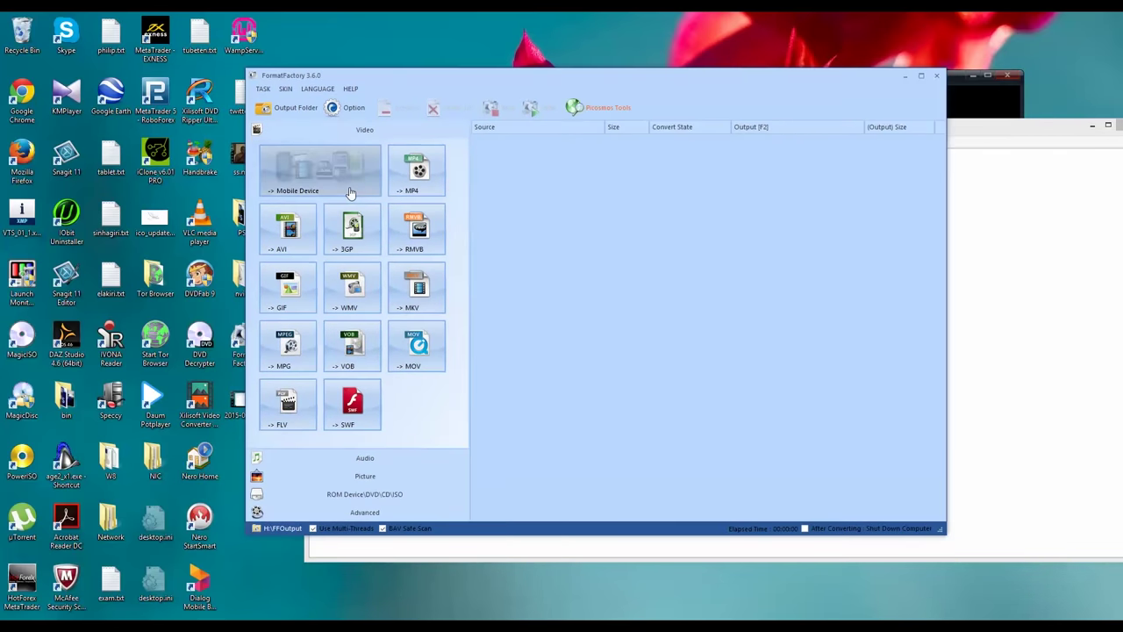
left_click(423, 175)
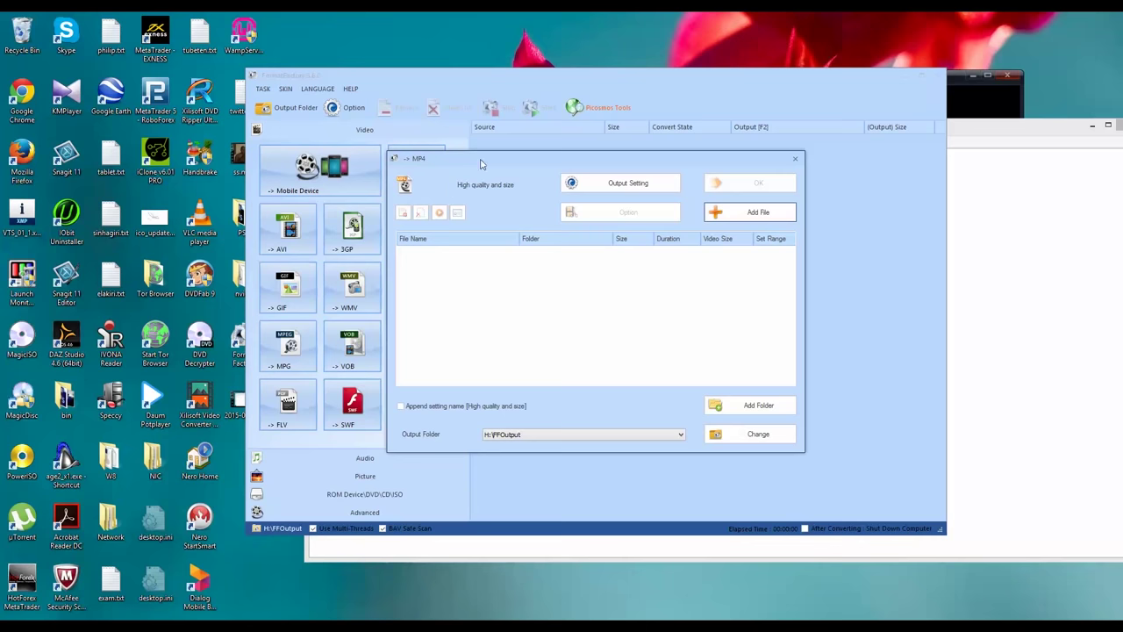
left_click_drag(480, 164, 519, 165)
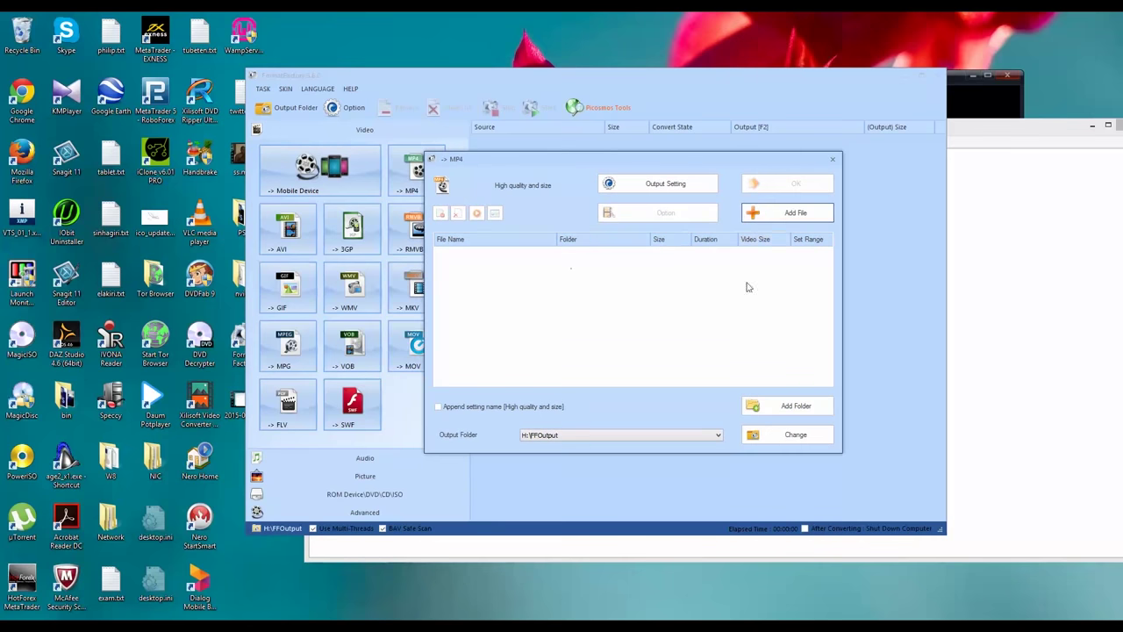
left_click(790, 219)
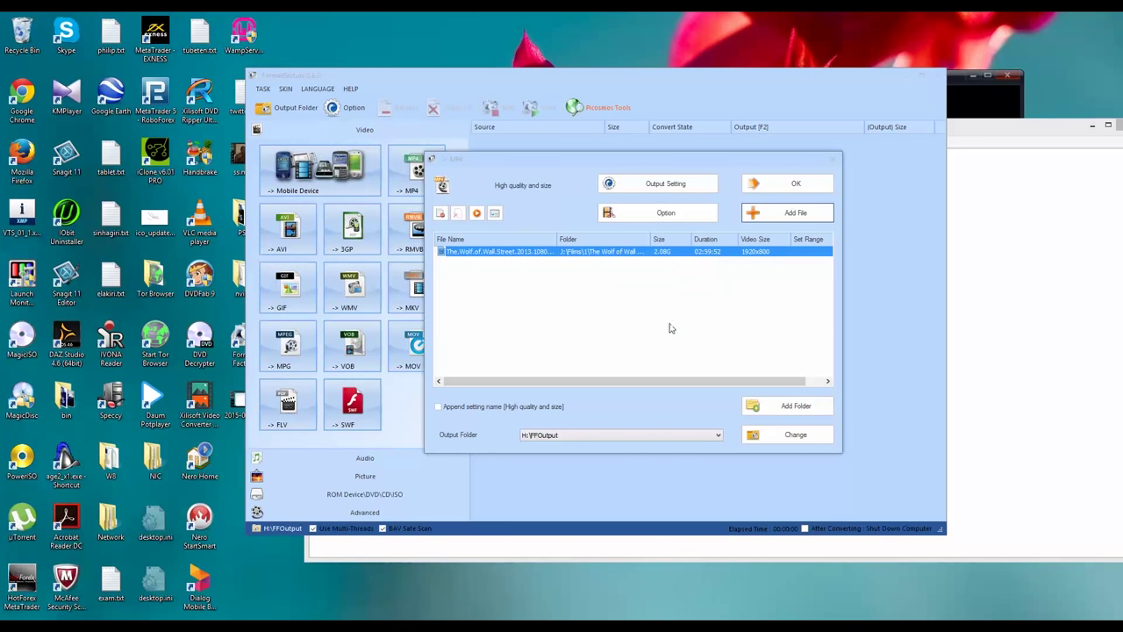
- Choose the "High quality and size" profile for the MP4 output and accept the video settings
left_click(668, 186)
left_click(649, 184)
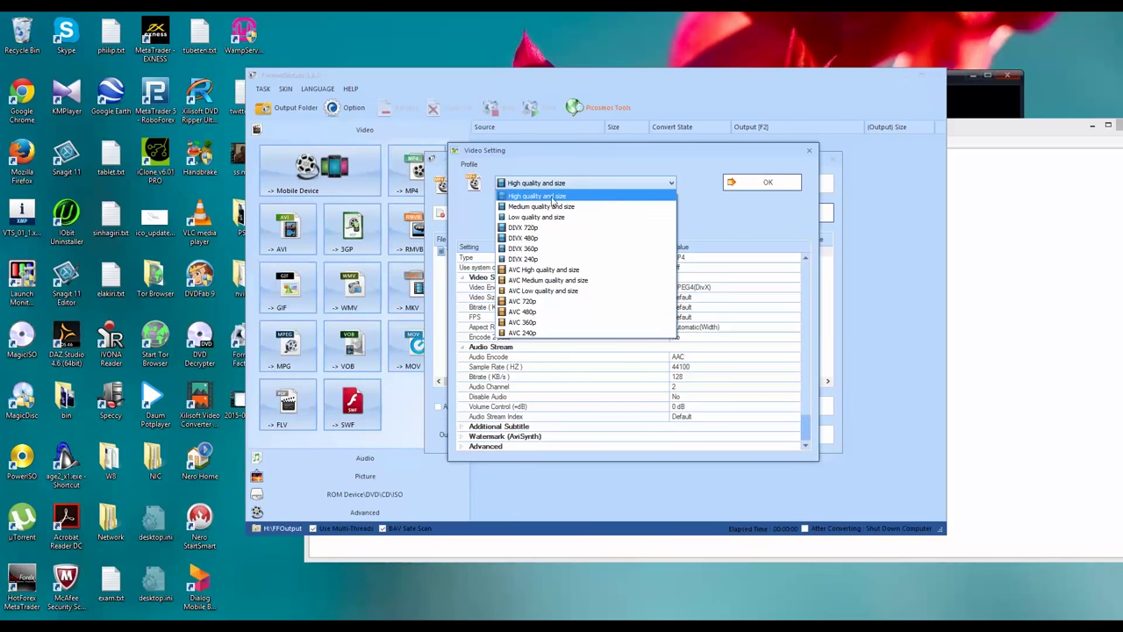
left_click(573, 196)
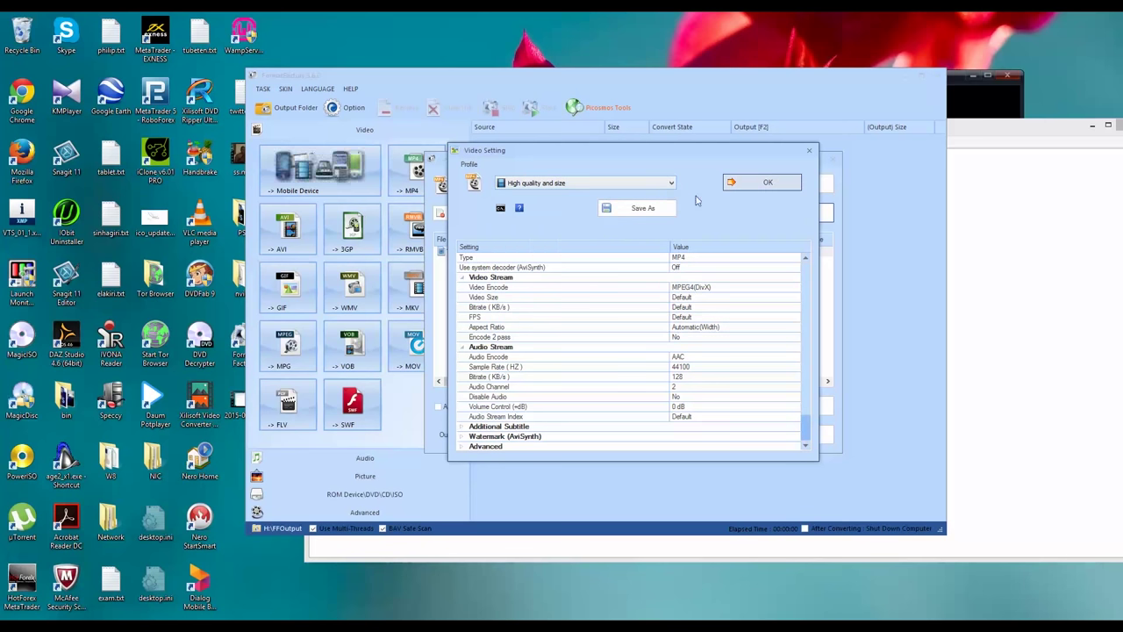
left_click(779, 183)
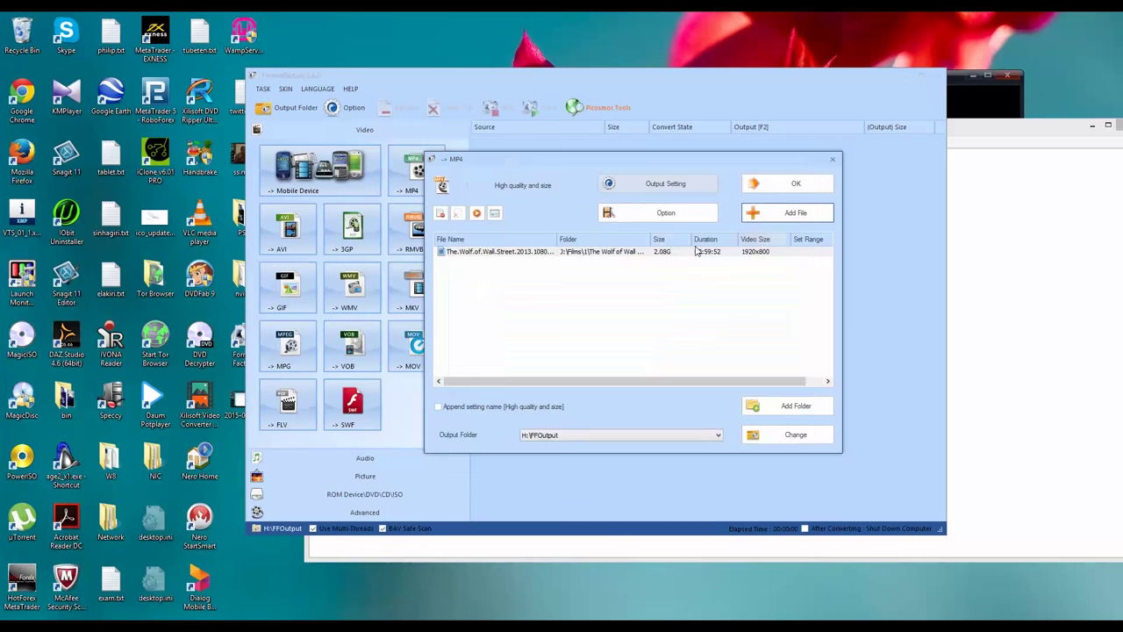
- Open the movie's clip range options and seek the preview to just before the office crowd scene, about 02:48:49
left_click(657, 213)
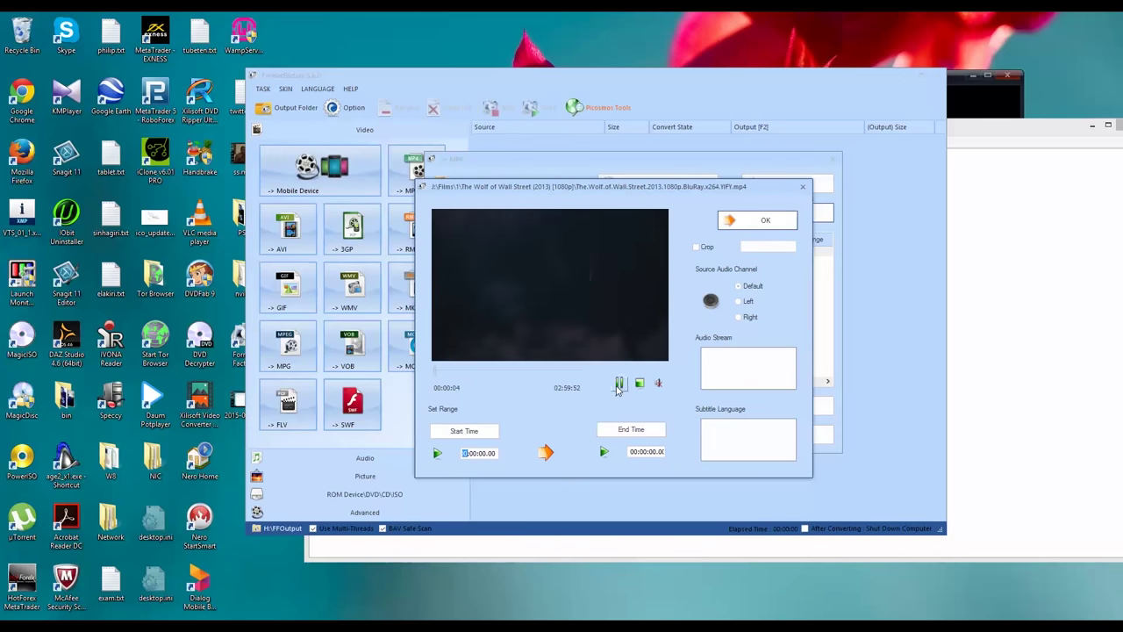
left_click(619, 383)
left_click(449, 370)
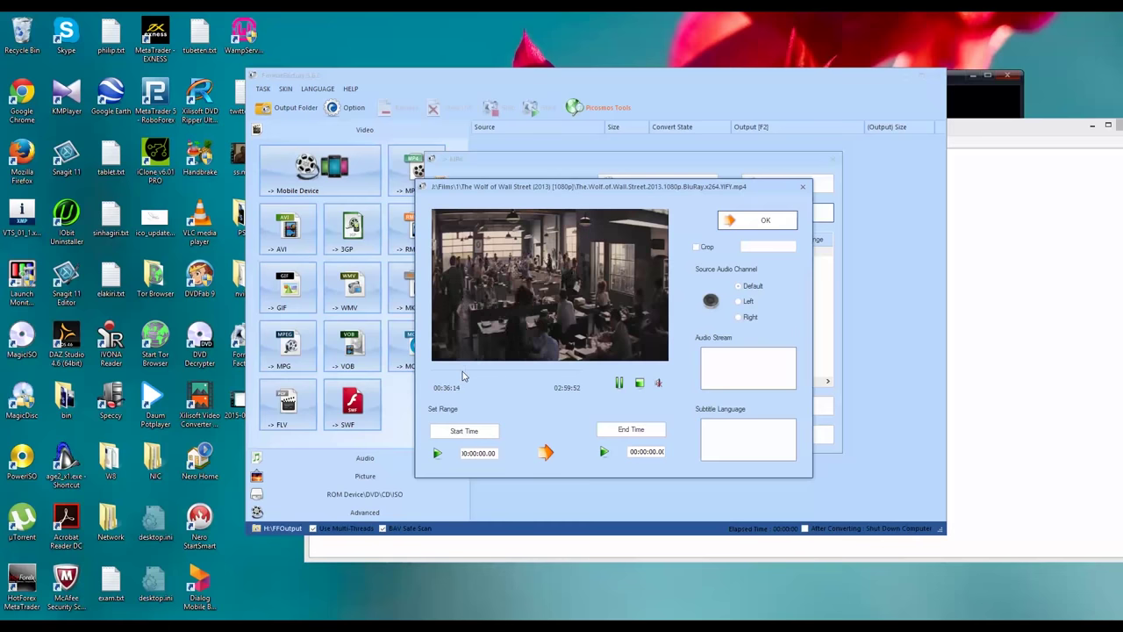
left_click(462, 370)
left_click(477, 370)
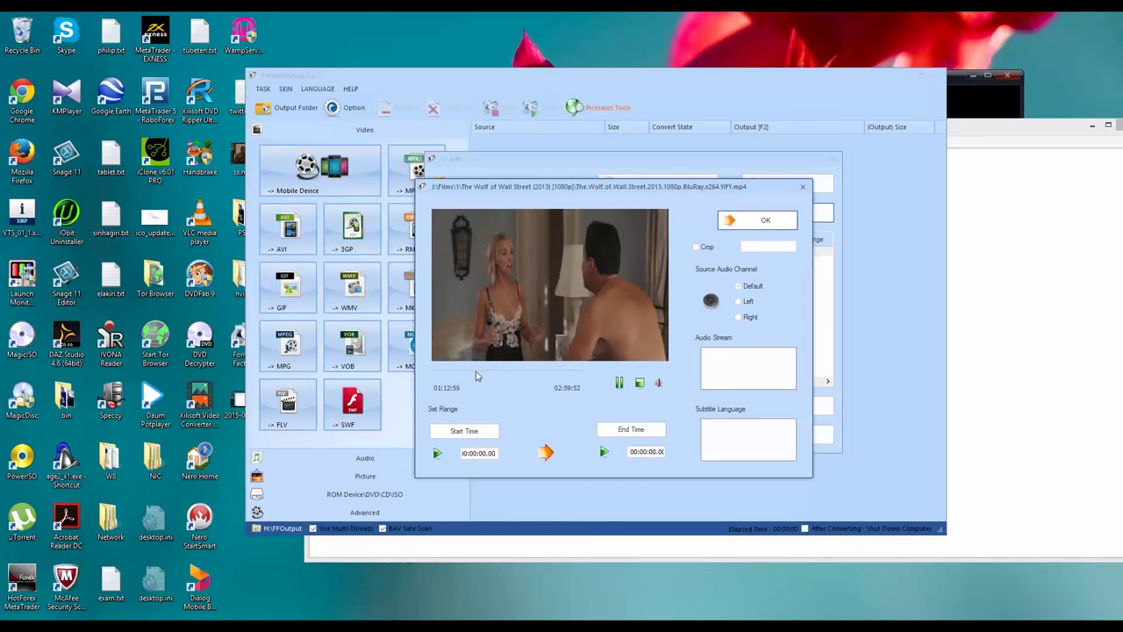
left_click(526, 373)
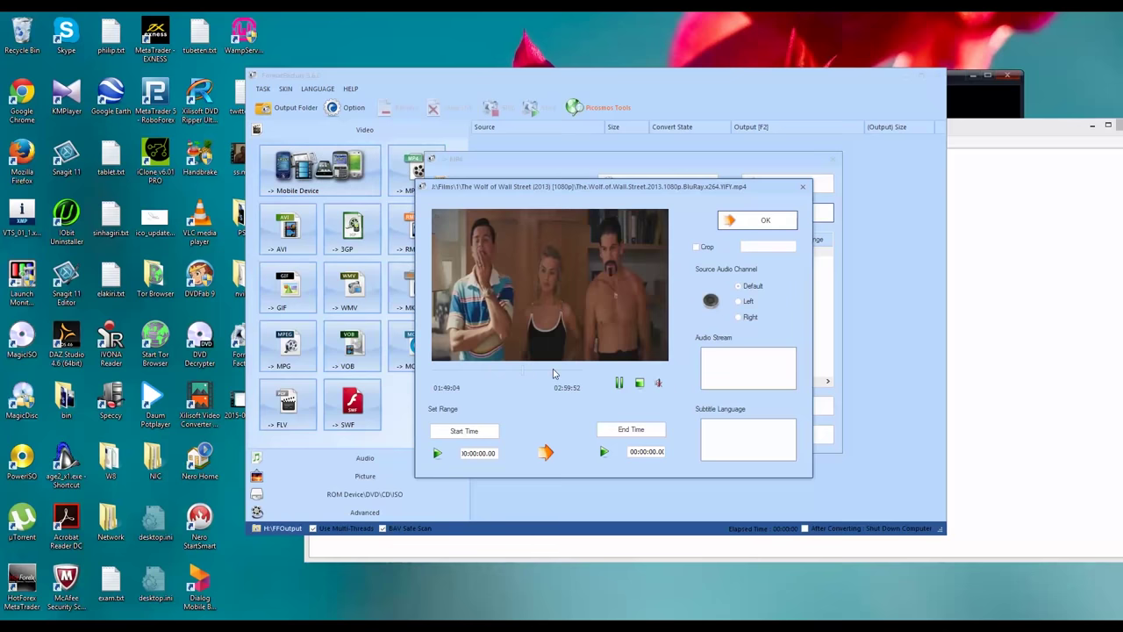
left_click(562, 374)
left_click(571, 374)
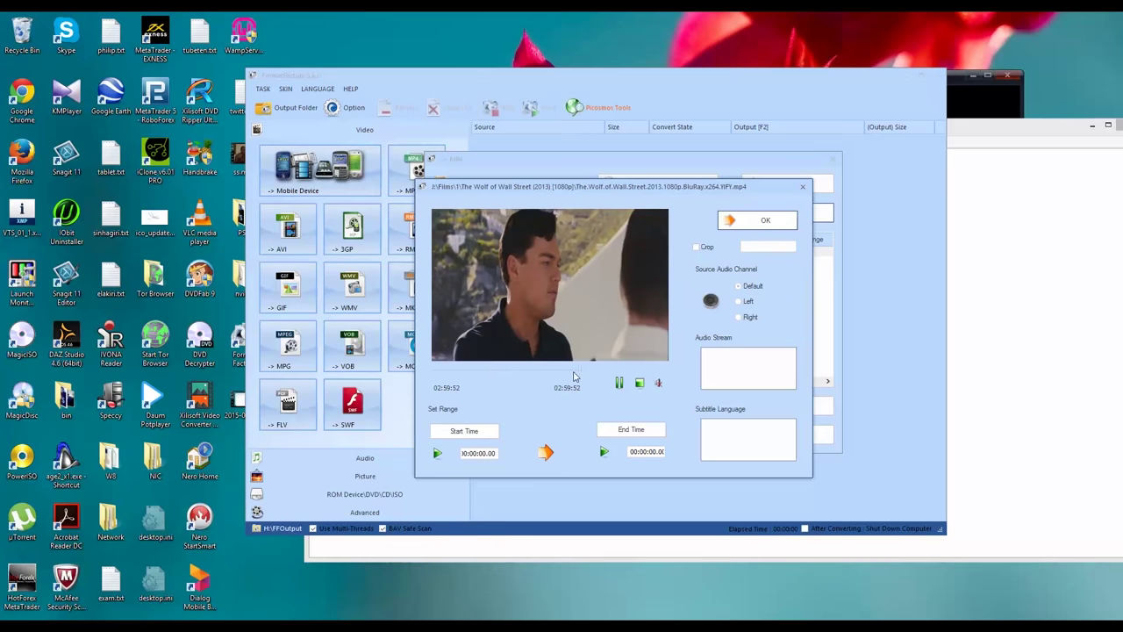
left_click(579, 374)
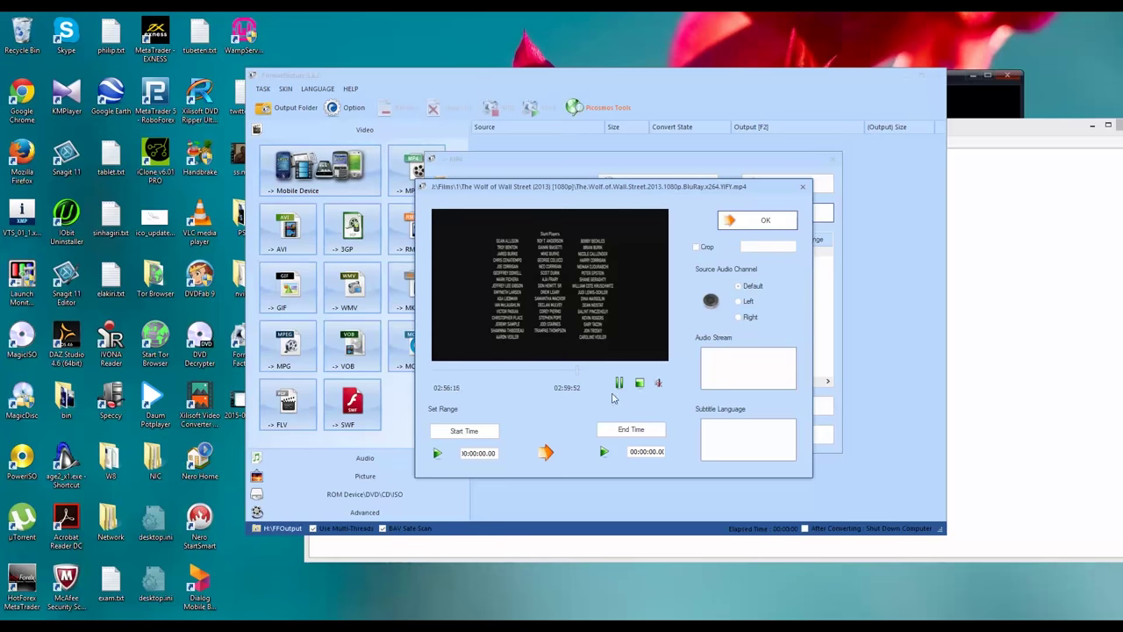
left_click(554, 375)
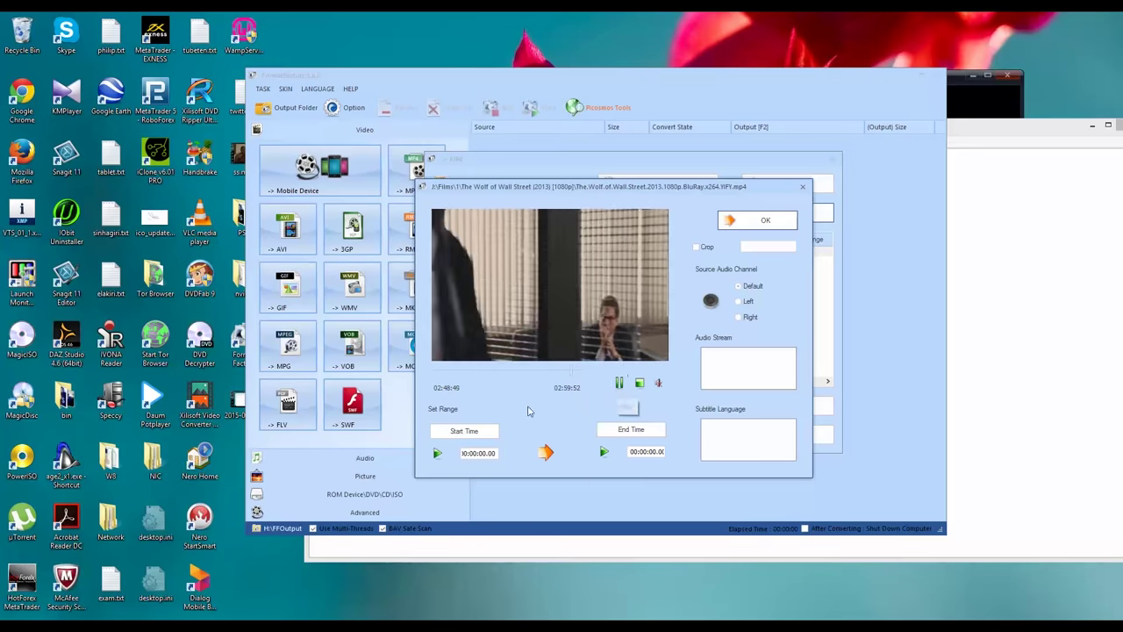
- Set the clip range from 02:48:53 to 02:49:05 and add the MP4 conversion to the task list
left_click(478, 429)
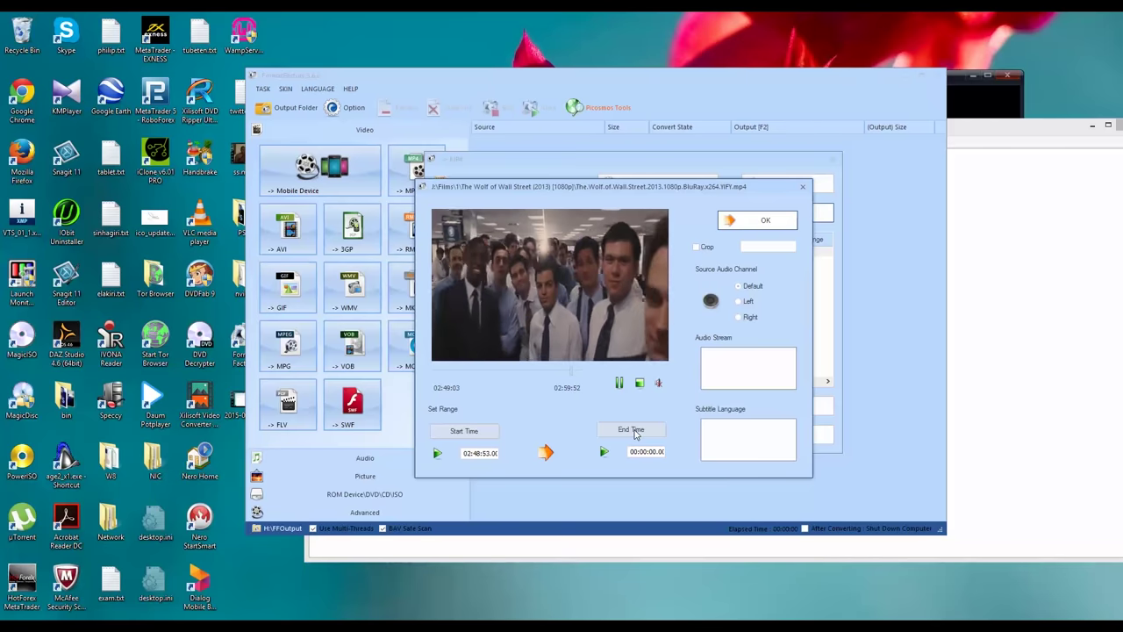
left_click(634, 430)
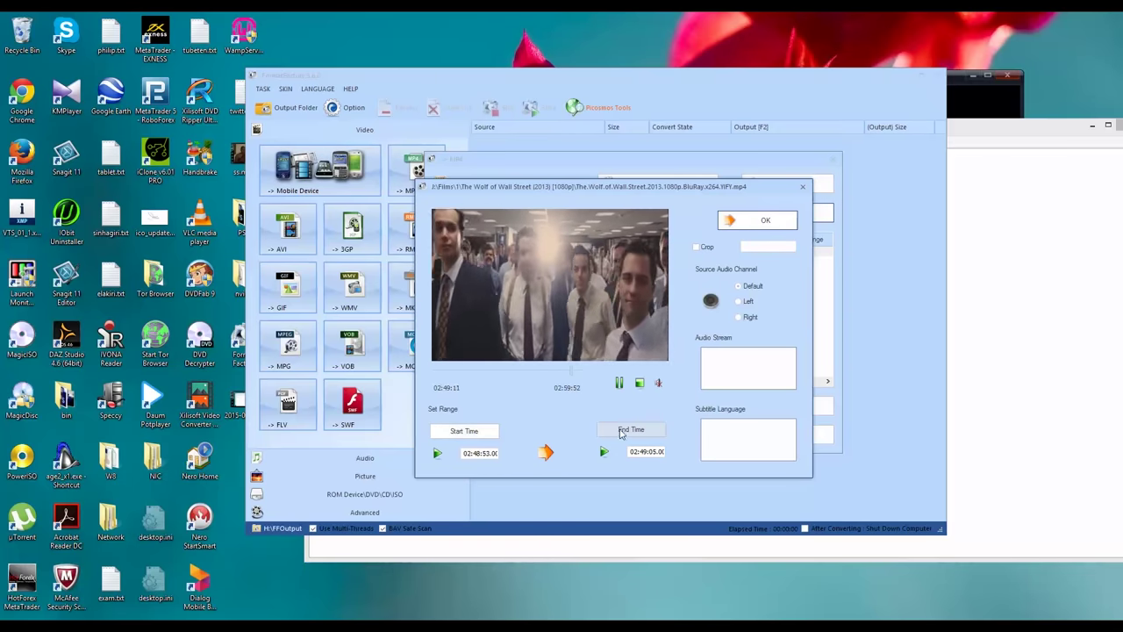
left_click(765, 222)
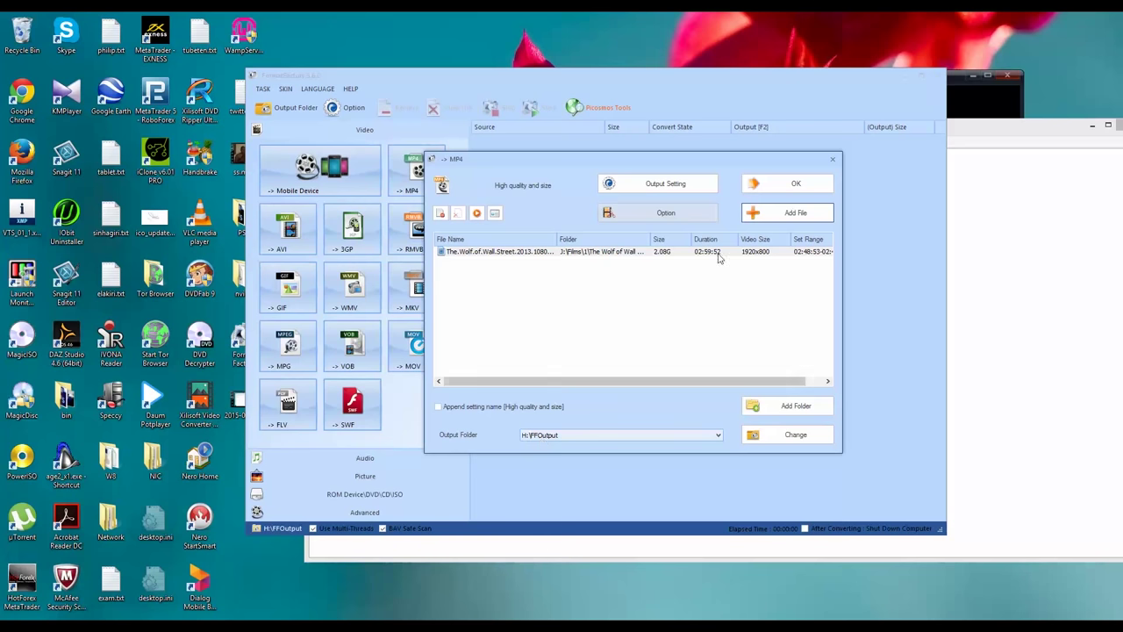
left_click(777, 185)
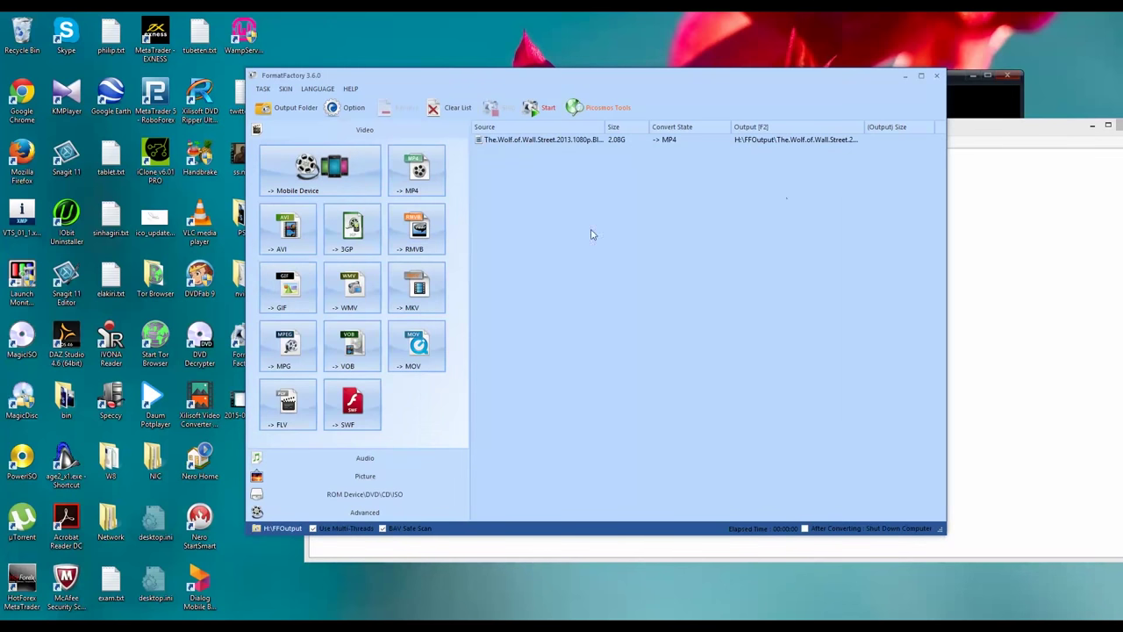
- Run the queued MP4 conversion, then open the FFOutput folder on Local Disk (H:) in File Explorer
left_click(547, 111)
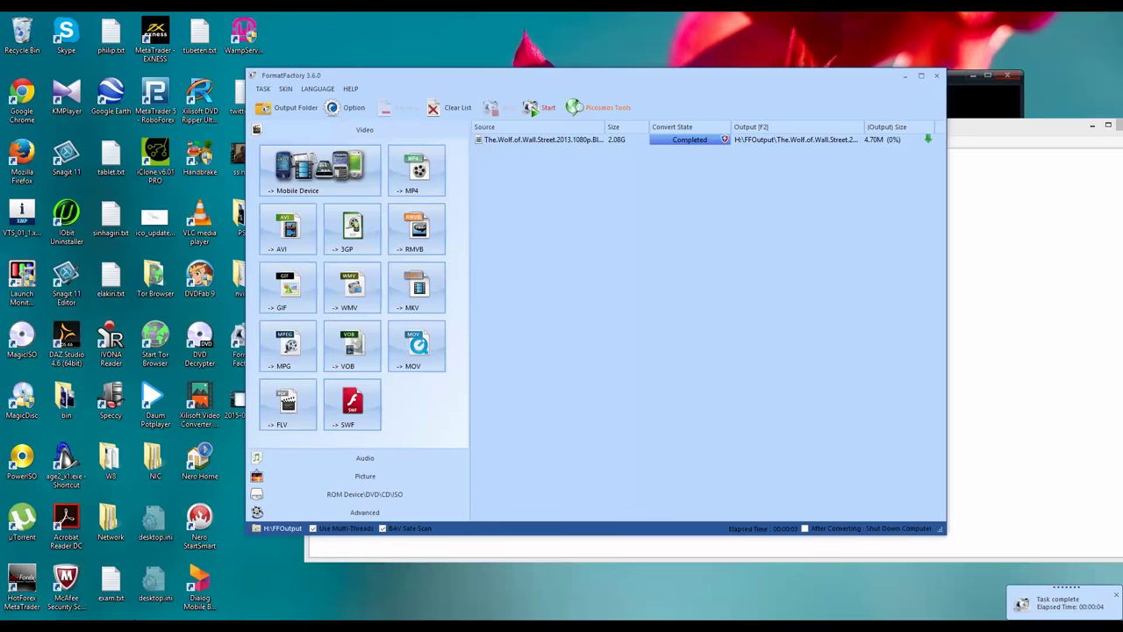
key("super+x")
left_click(53, 570)
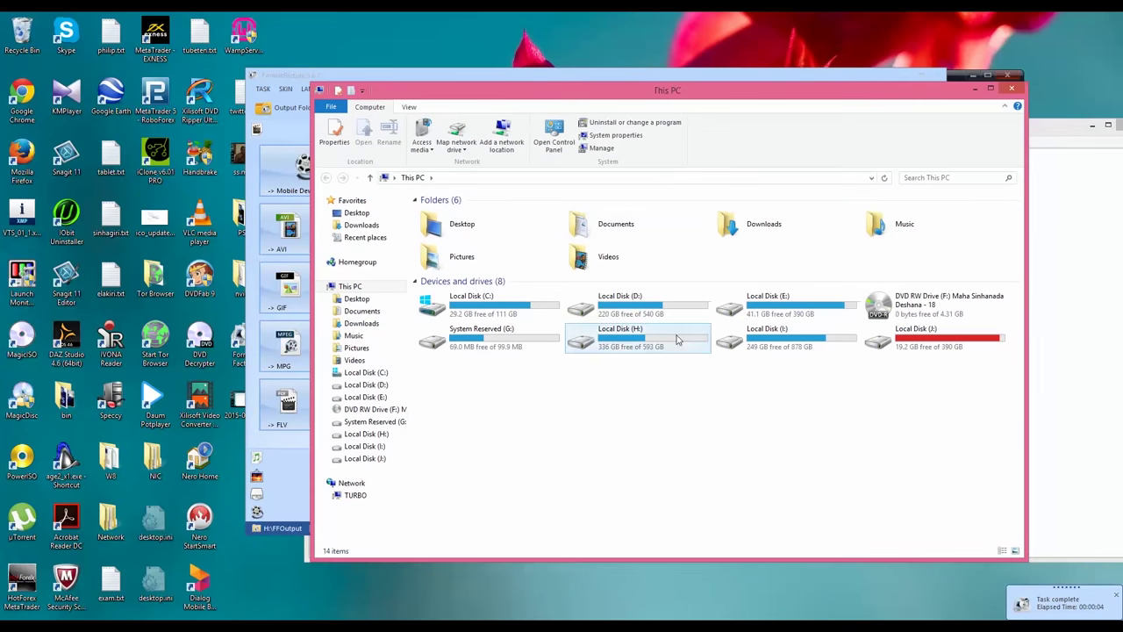
left_click(620, 344)
double_click(620, 343)
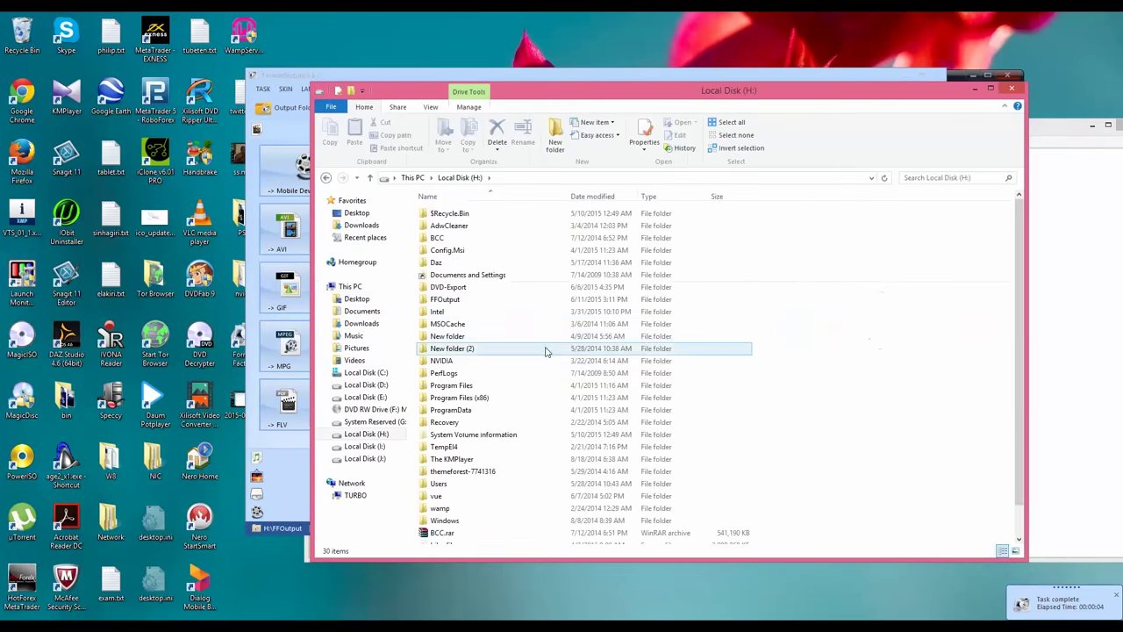
double_click(445, 305)
double_click(500, 196)
left_click(483, 227)
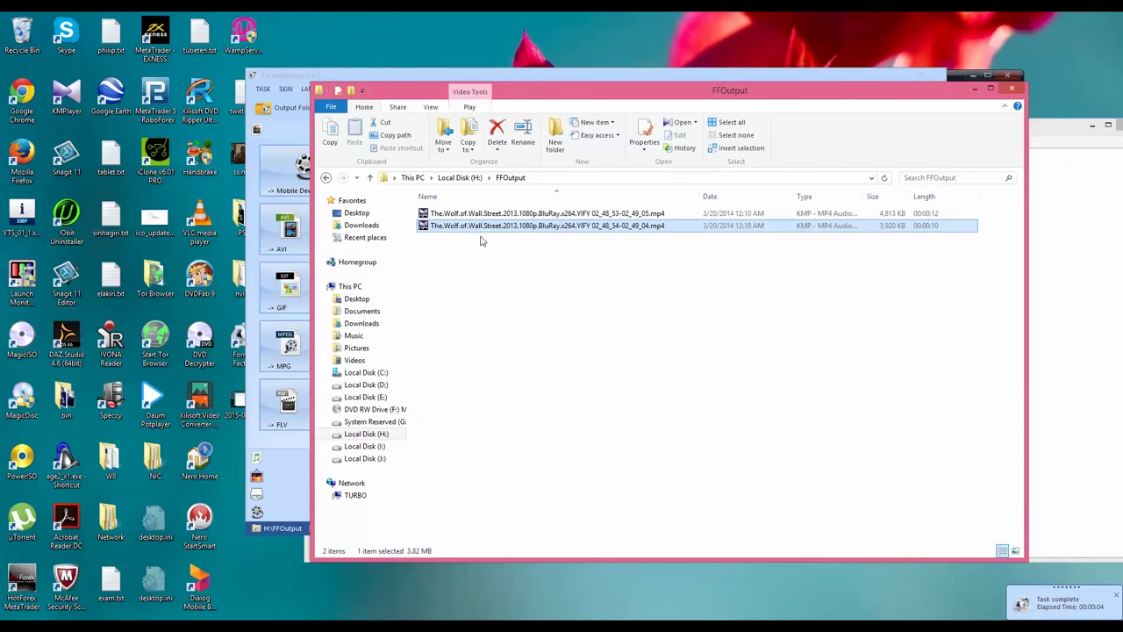
- Play the 02_48_53-02_49_05 clip twice in The KMPlayer, leaving the player each time
left_click(493, 217)
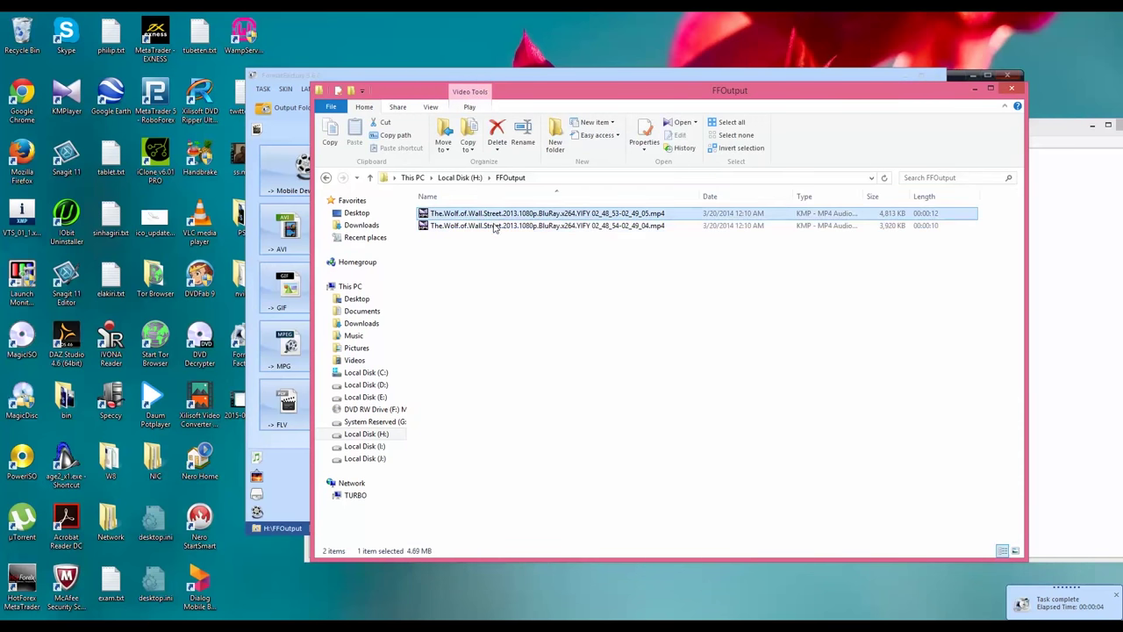
right_click(512, 217)
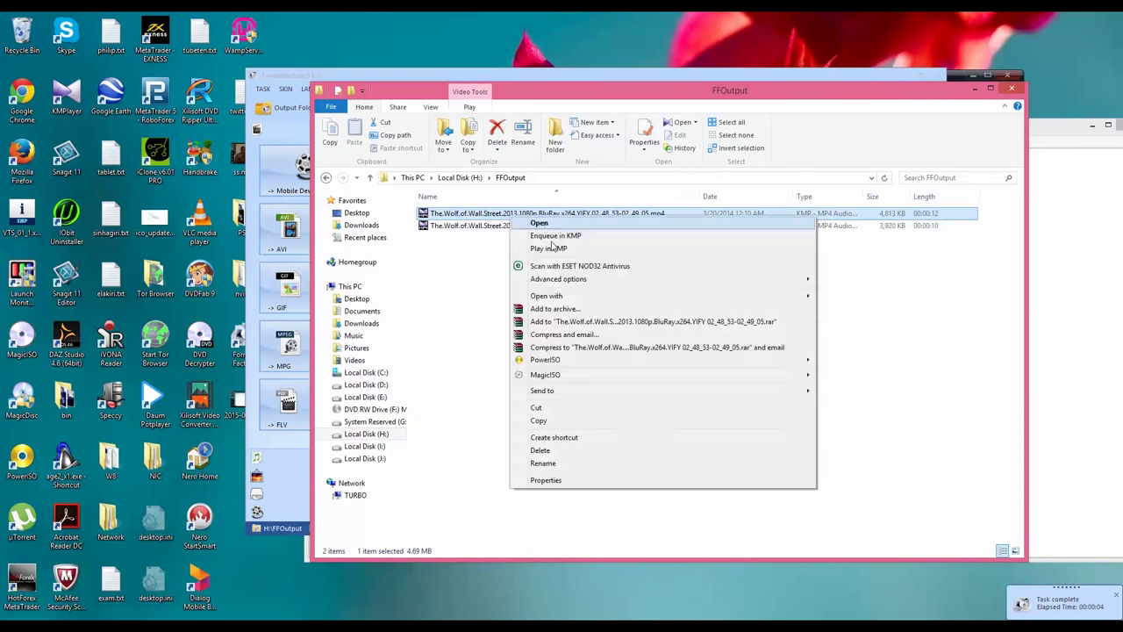
mouse_move(614, 296)
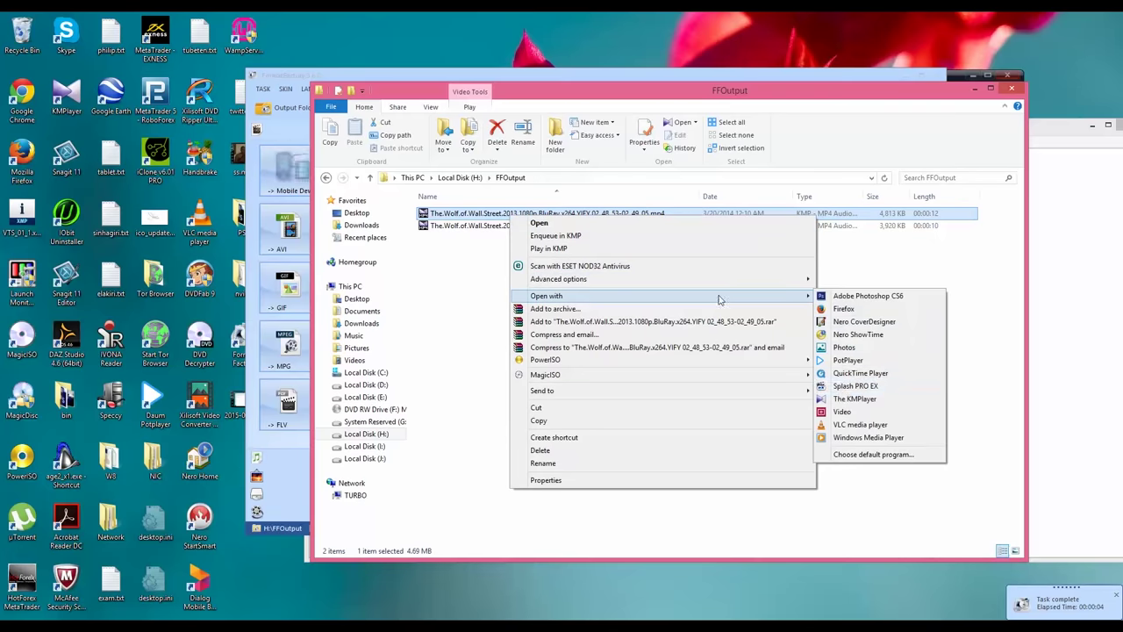
left_click(841, 400)
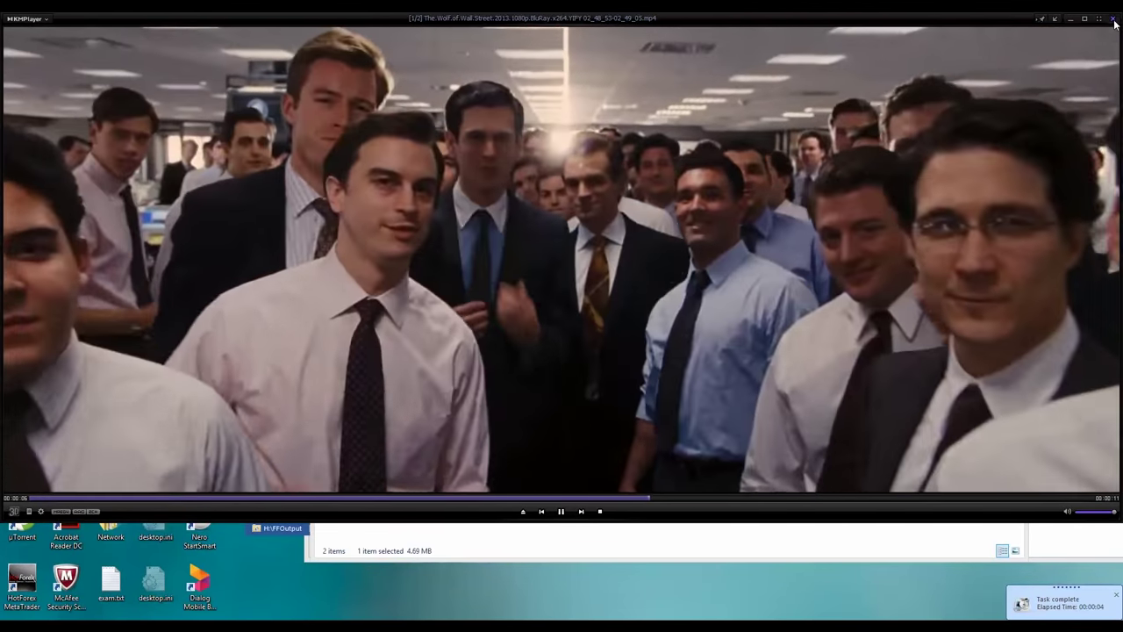
left_click(1070, 18)
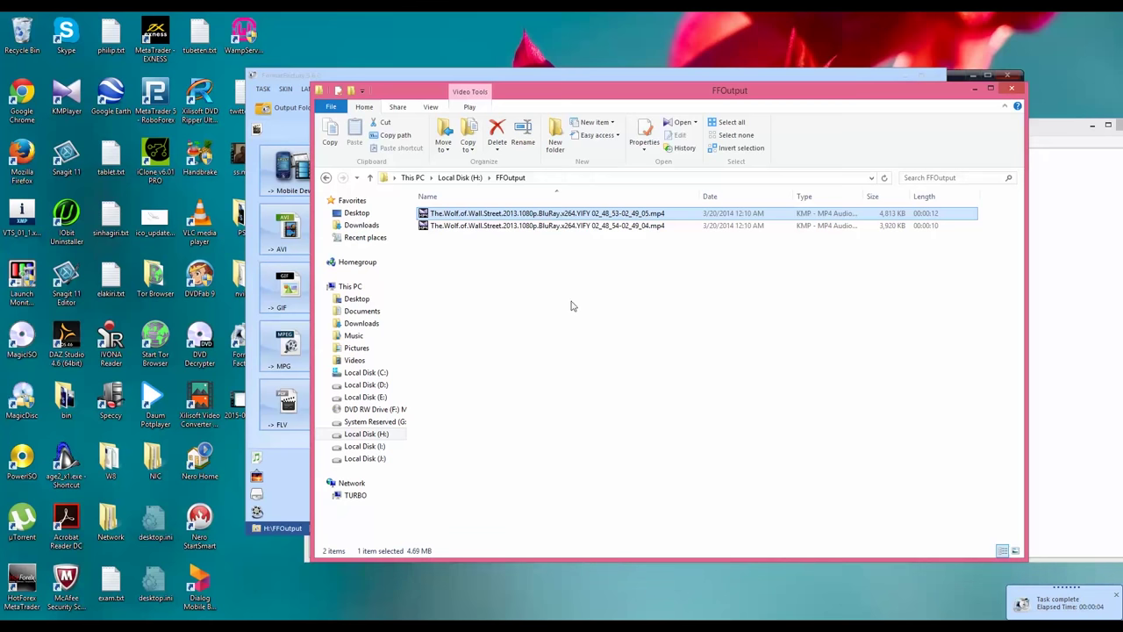
right_click(584, 216)
mouse_move(680, 298)
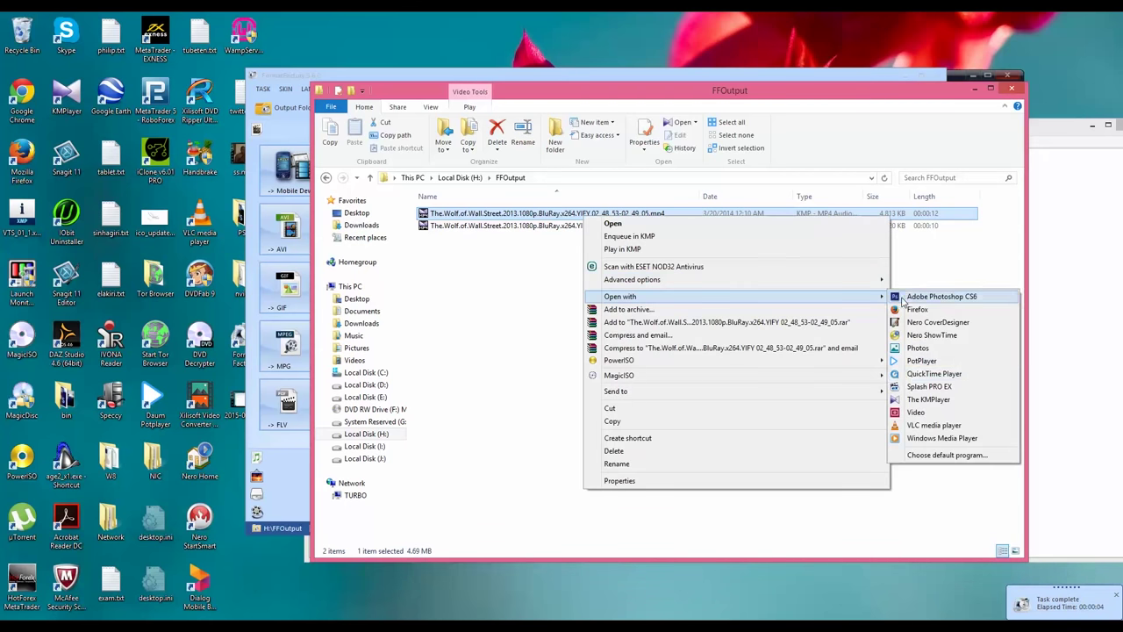
left_click(908, 401)
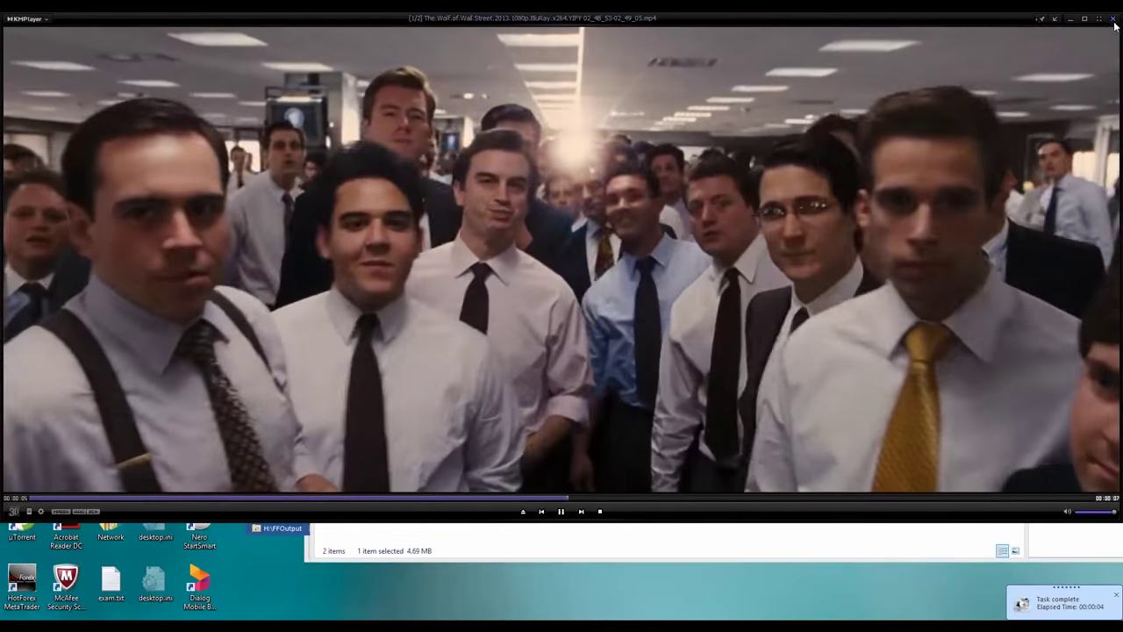
left_click(1070, 17)
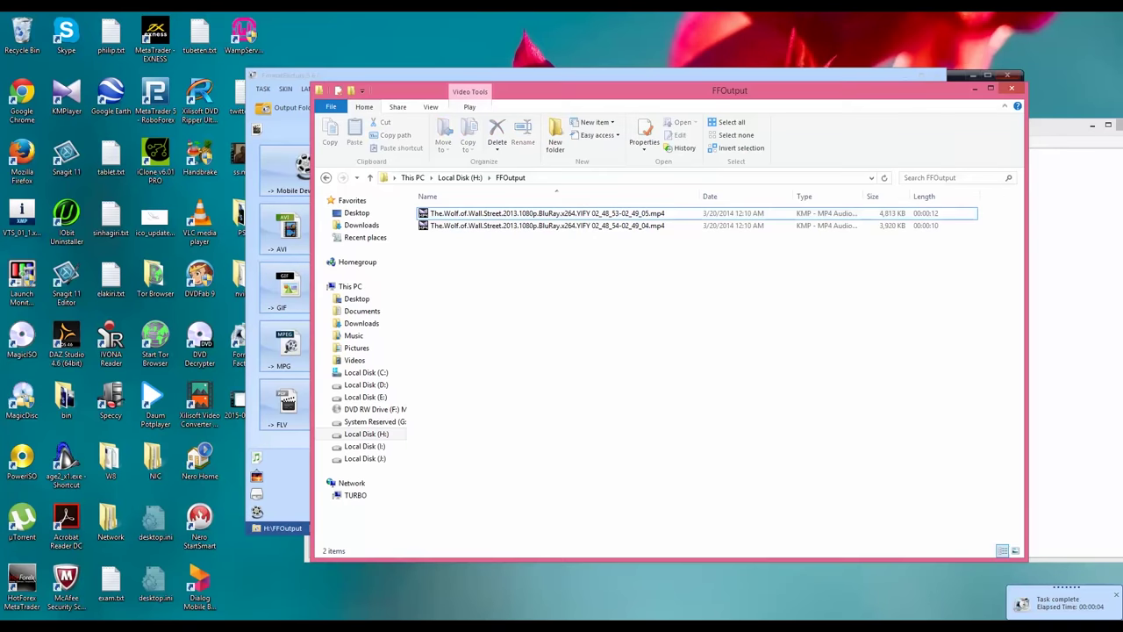
- Close Format Factory and switch to Photoshop CS6
key("alt+Tab")
left_click(938, 78)
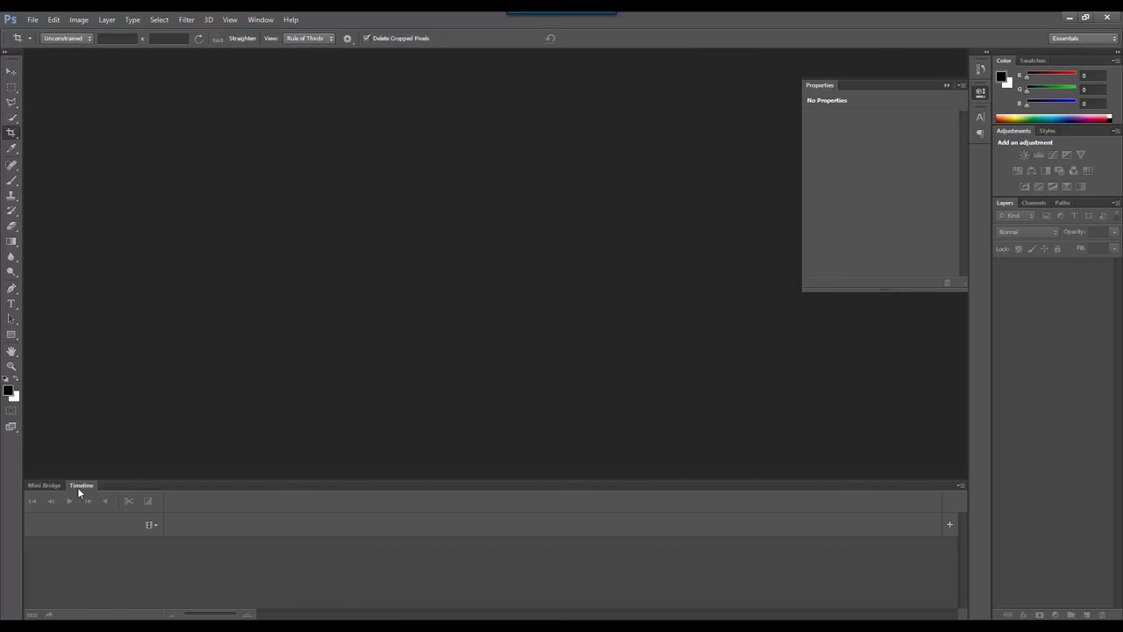
- Hide the Timeline panel and show it again
left_click(260, 19)
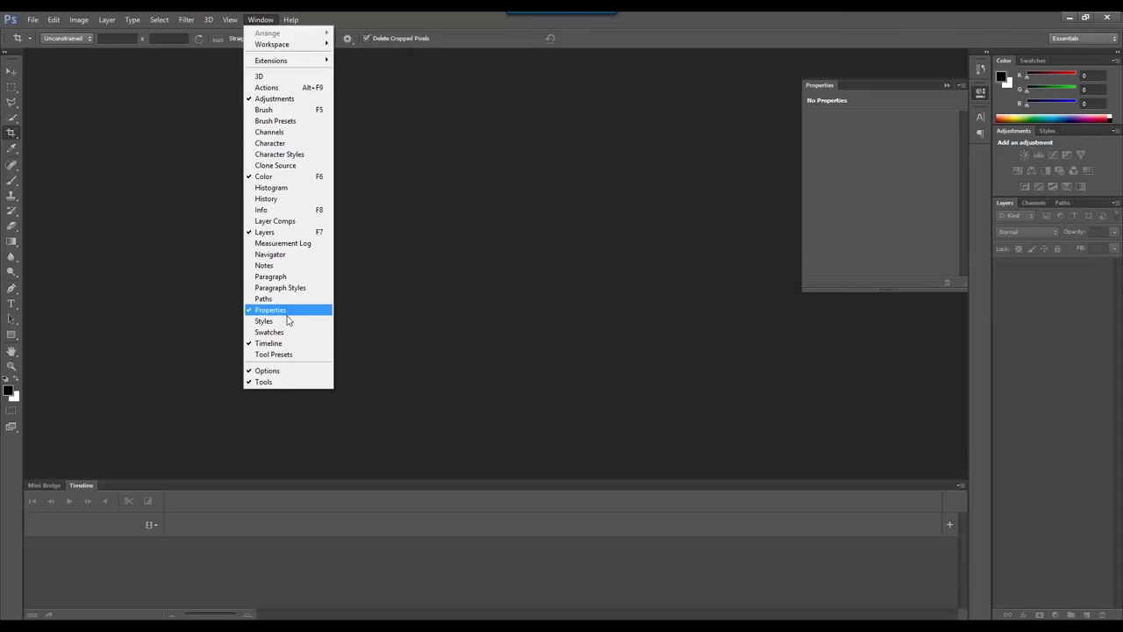
left_click(274, 347)
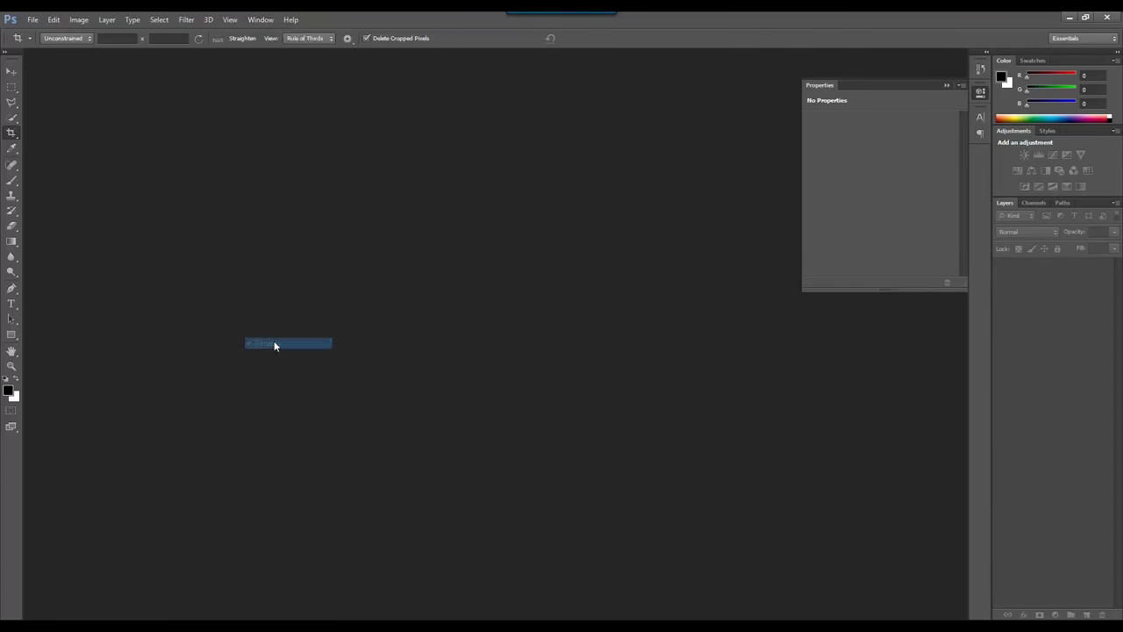
left_click(261, 20)
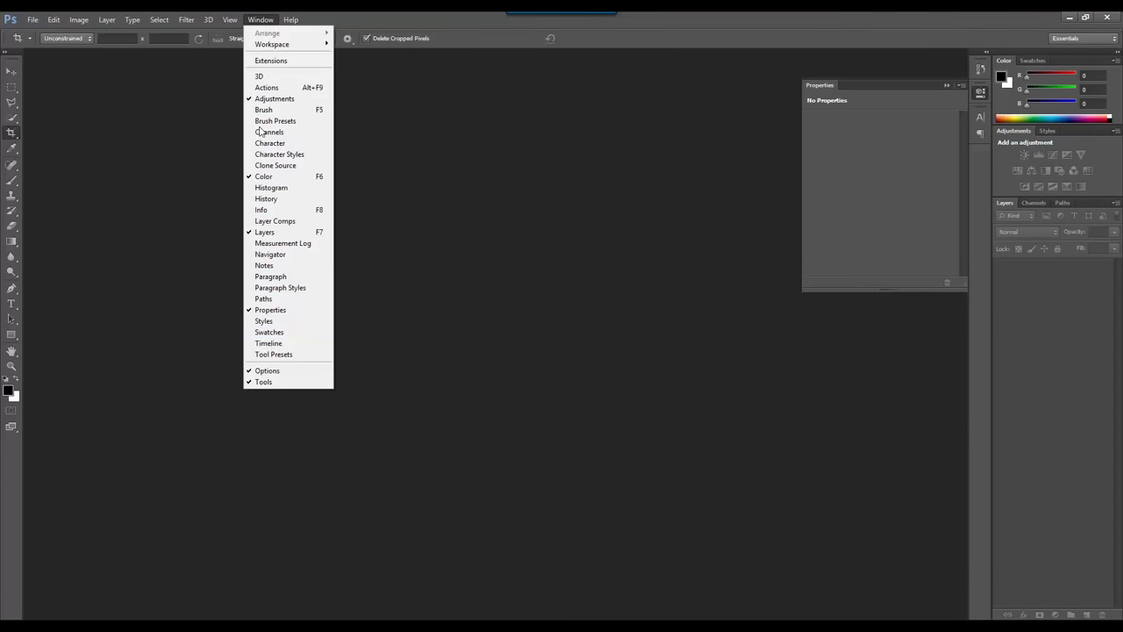
left_click(264, 344)
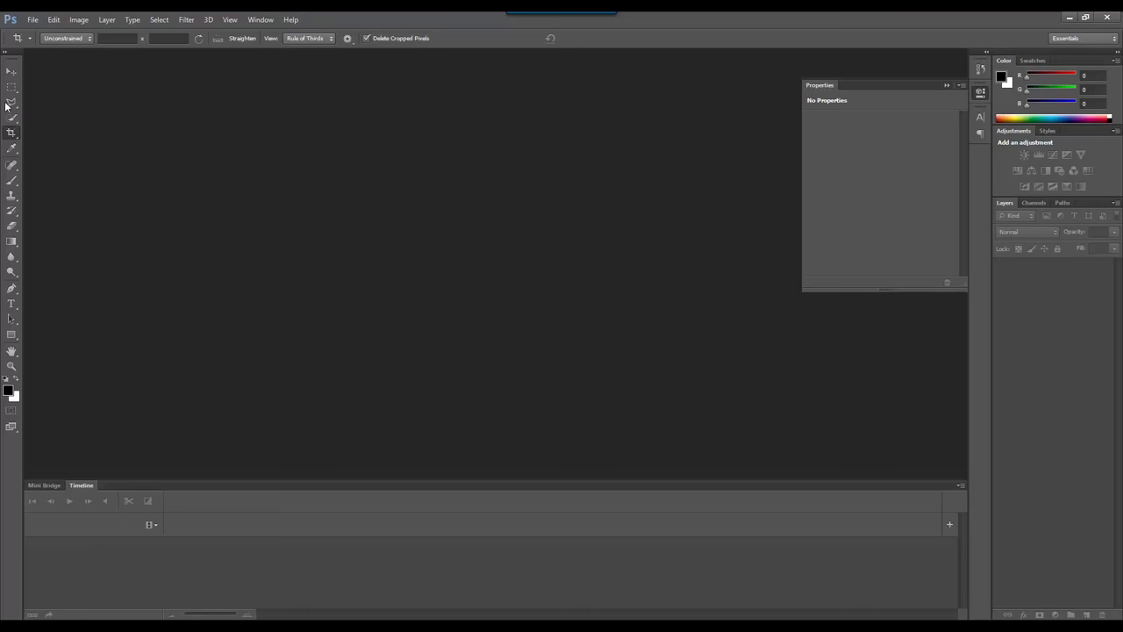
- Start a Video Frames to Layers import of the 02_48_53-02_49_05 clip from FFOutput, listing the folder's files with details
left_click(33, 21)
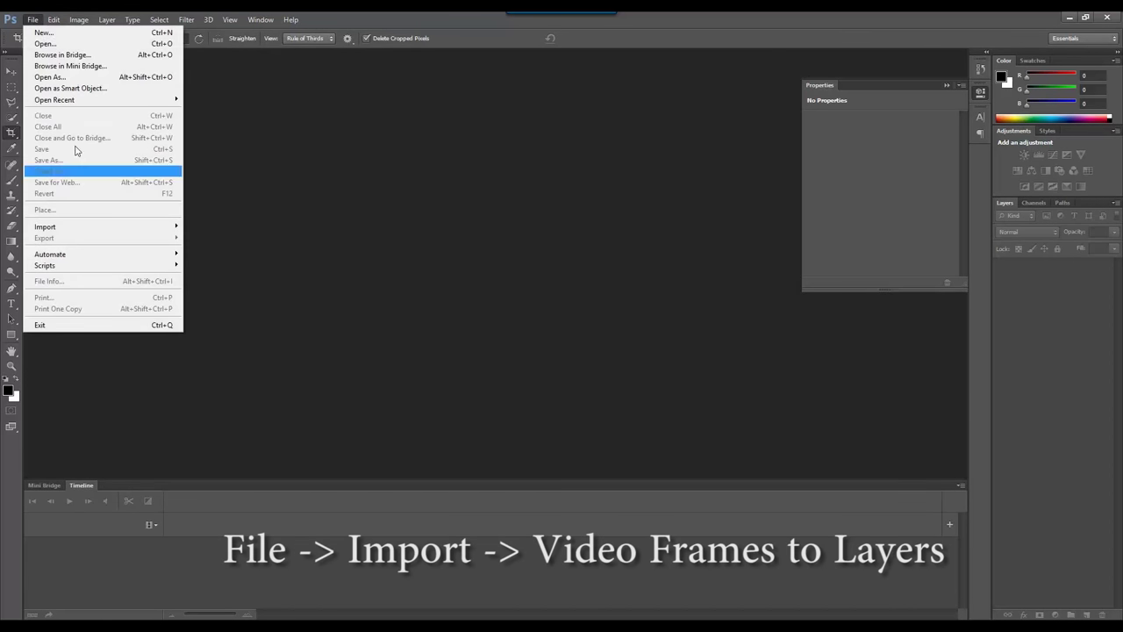
left_click(30, 20)
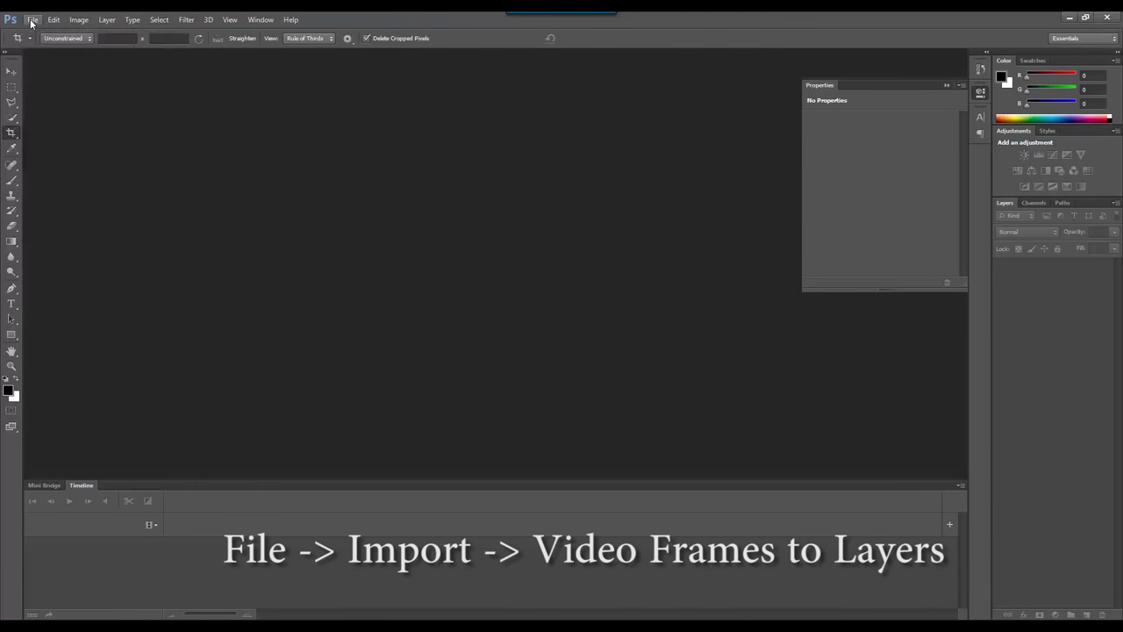
left_click(32, 19)
mouse_move(185, 226)
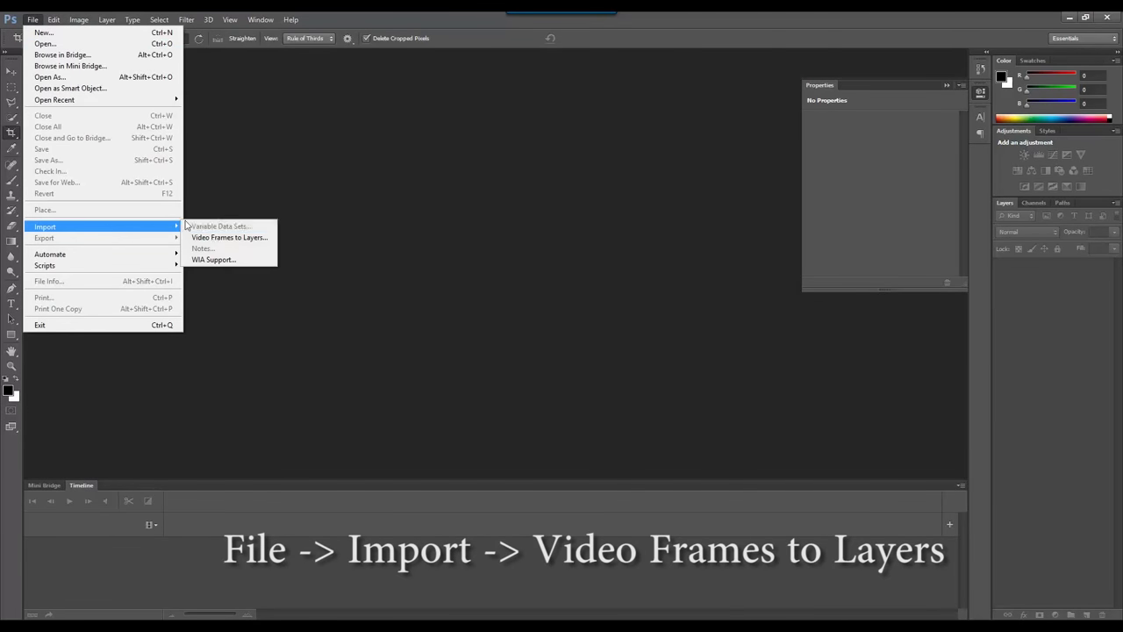
left_click(233, 244)
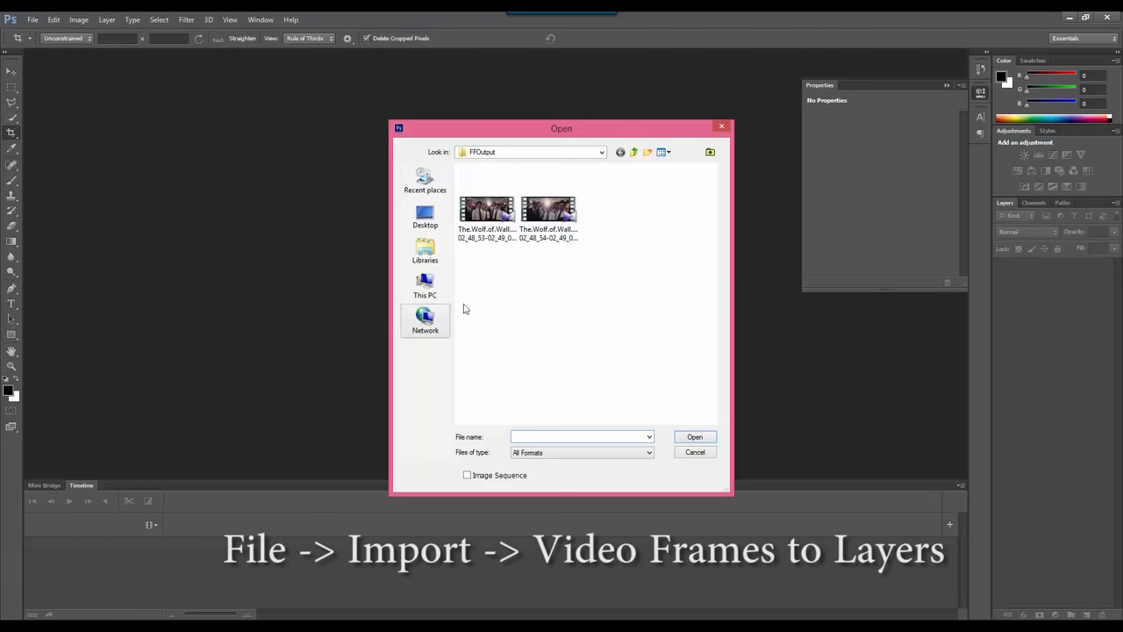
left_click(662, 154)
left_click(693, 232)
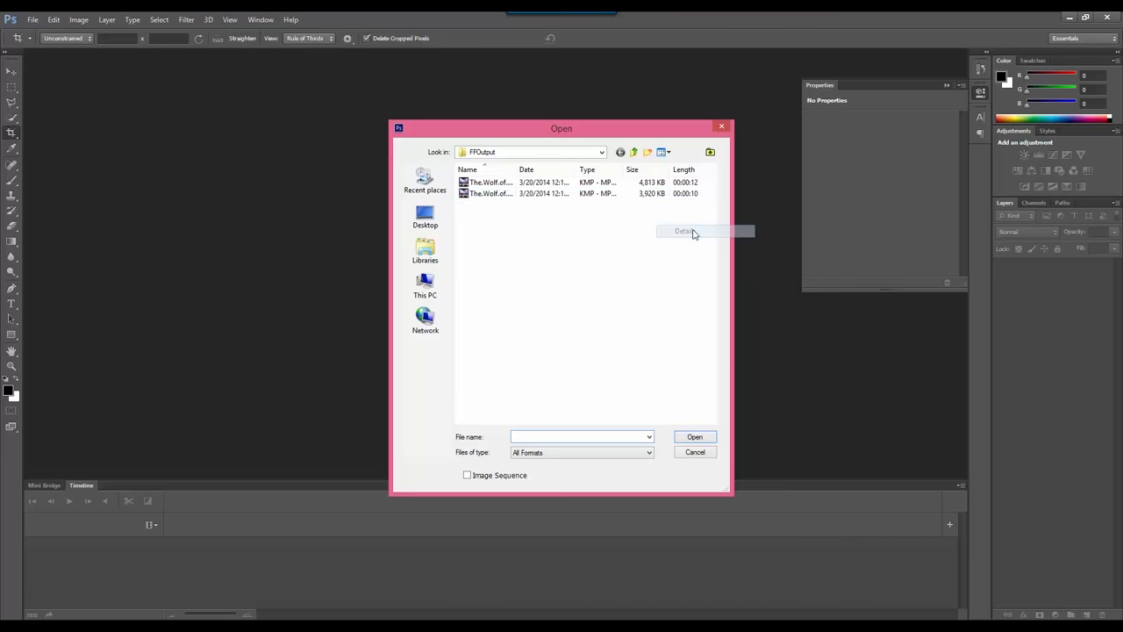
left_click(488, 184)
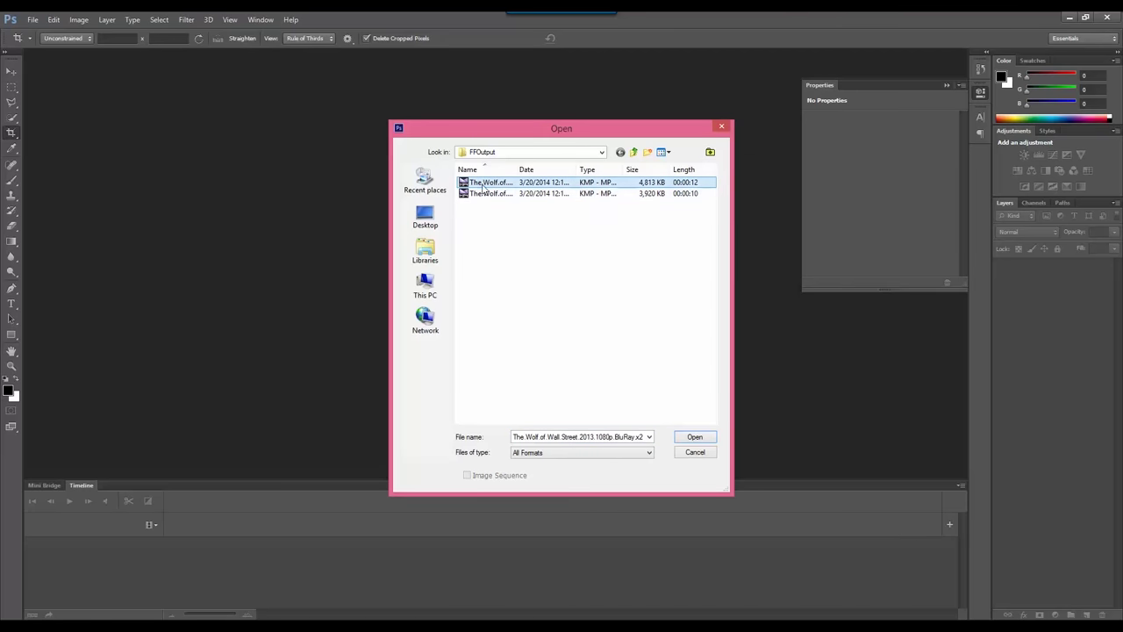
left_click(691, 437)
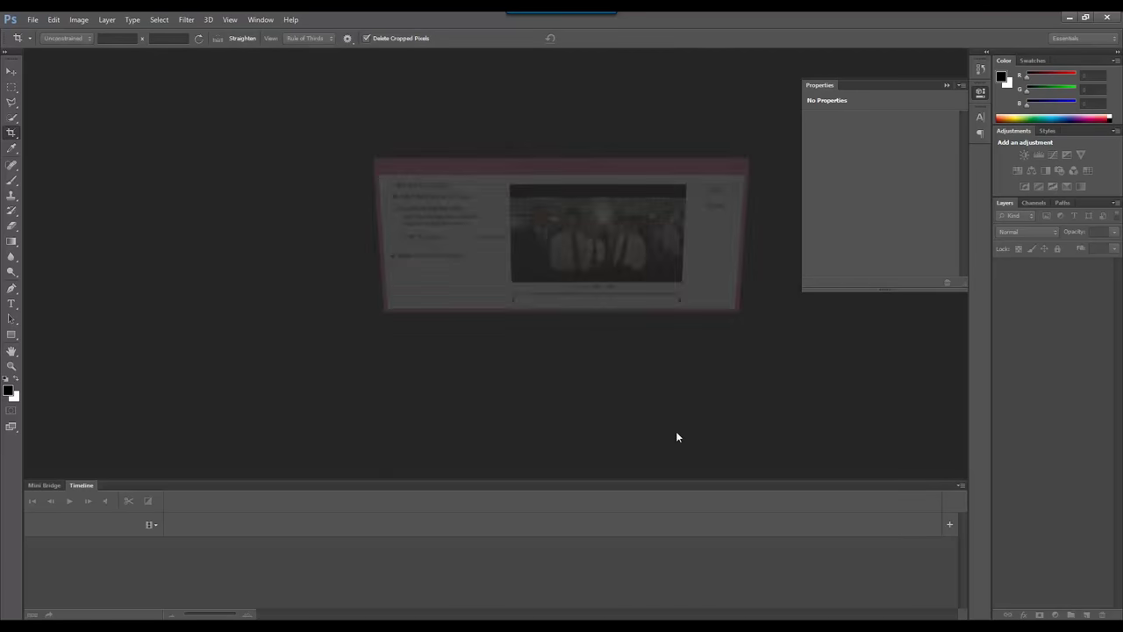
- Preview part of the clip in the Import Video To Layers dialog, pause it and return the playhead to the start
left_click_drag(478, 164, 425, 155)
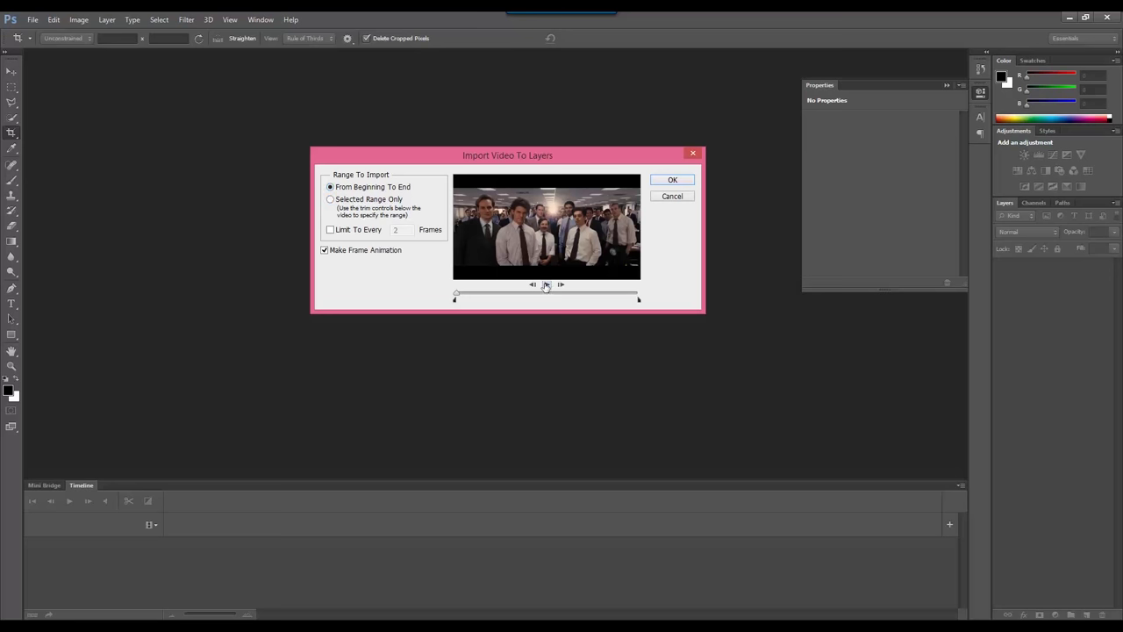
left_click(546, 285)
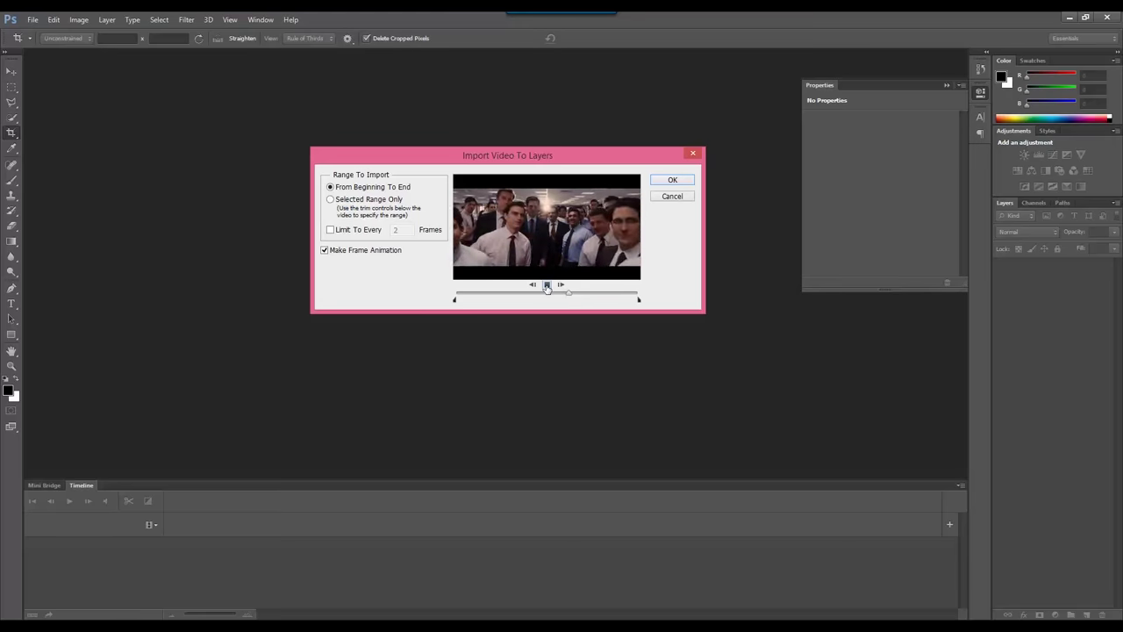
left_click(546, 285)
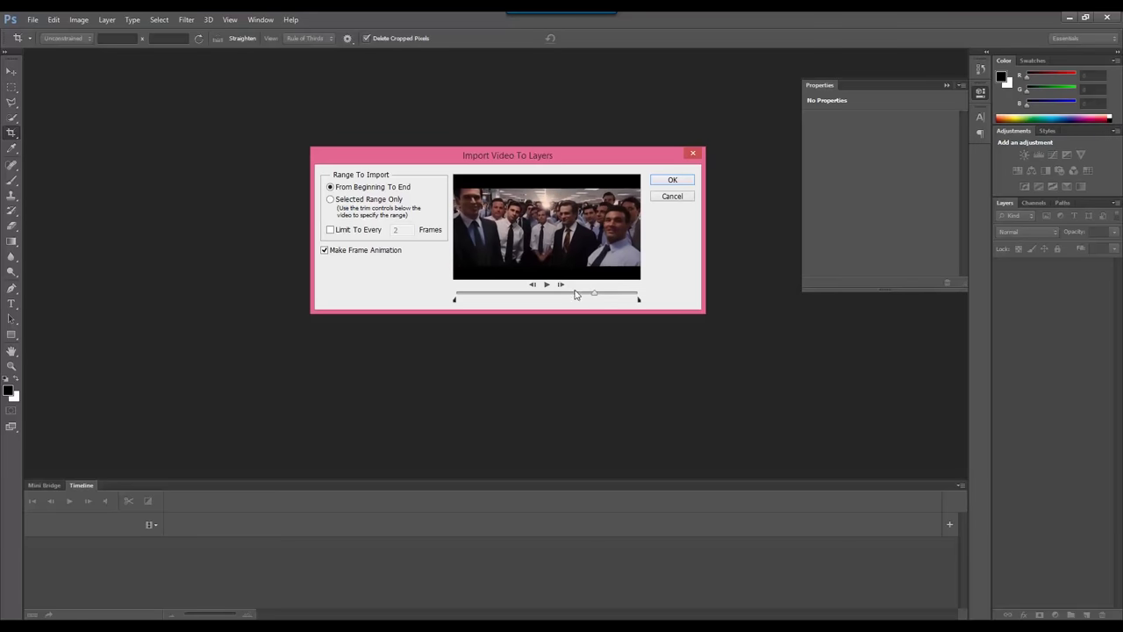
left_click_drag(591, 296, 594, 294)
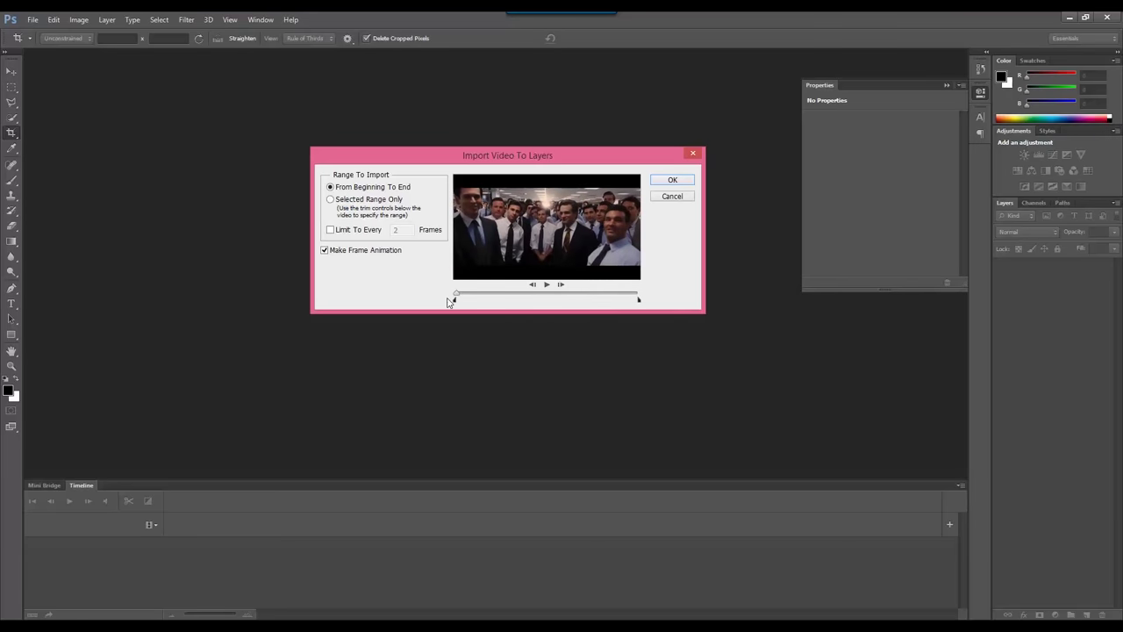
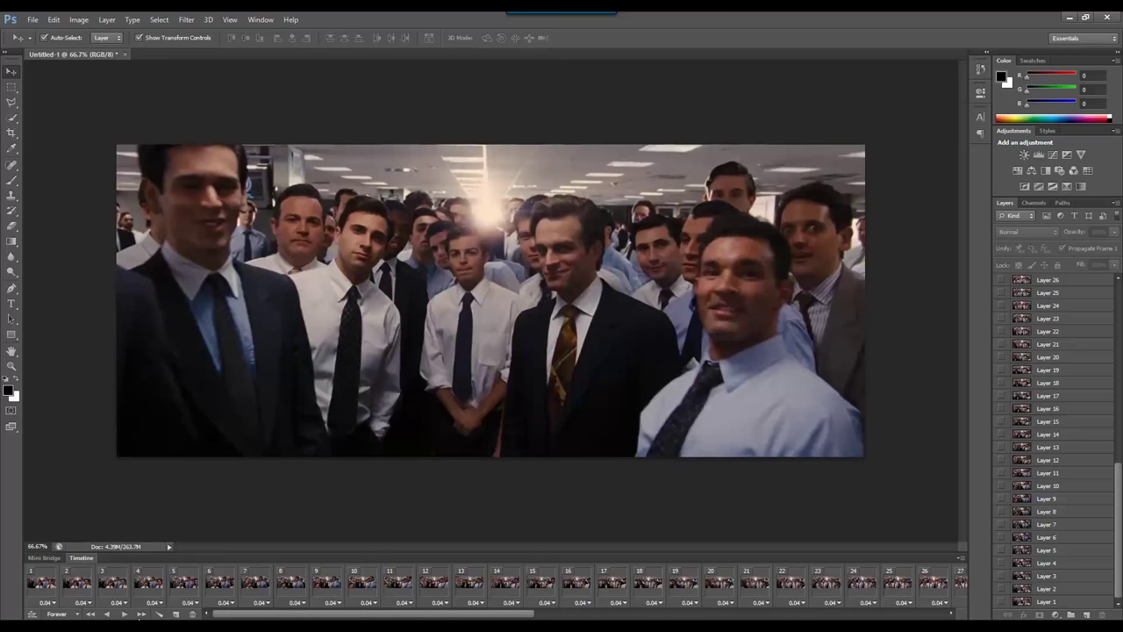
- Look through the imported frame layers, select Layer 51 and show the first frame of the animation
left_click_drag(1118, 530, 1120, 321)
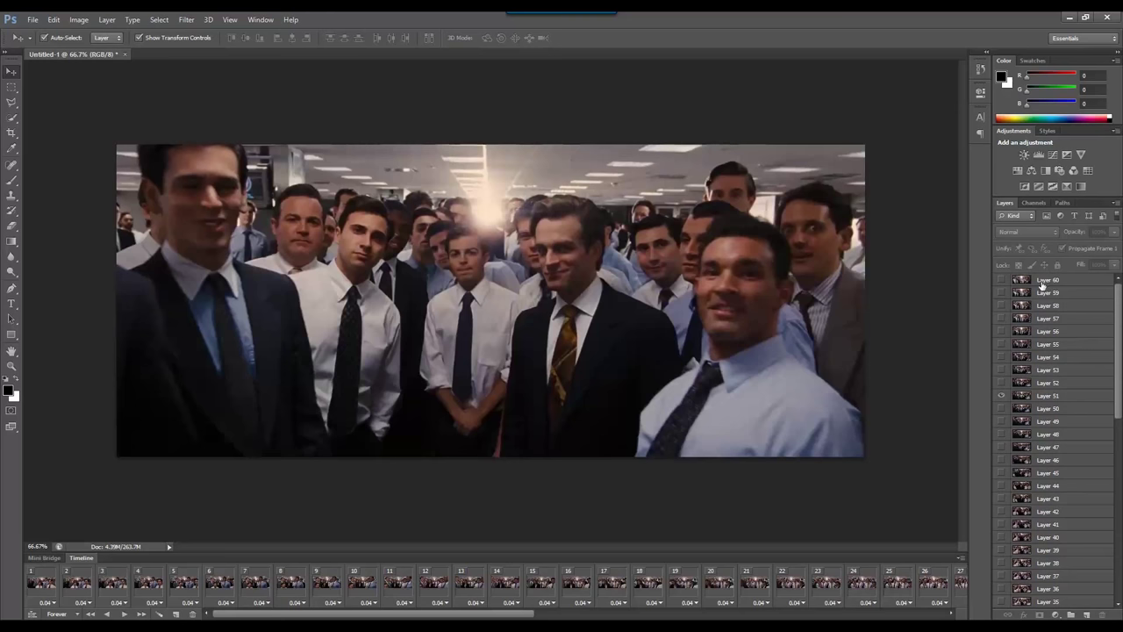
left_click(1057, 402)
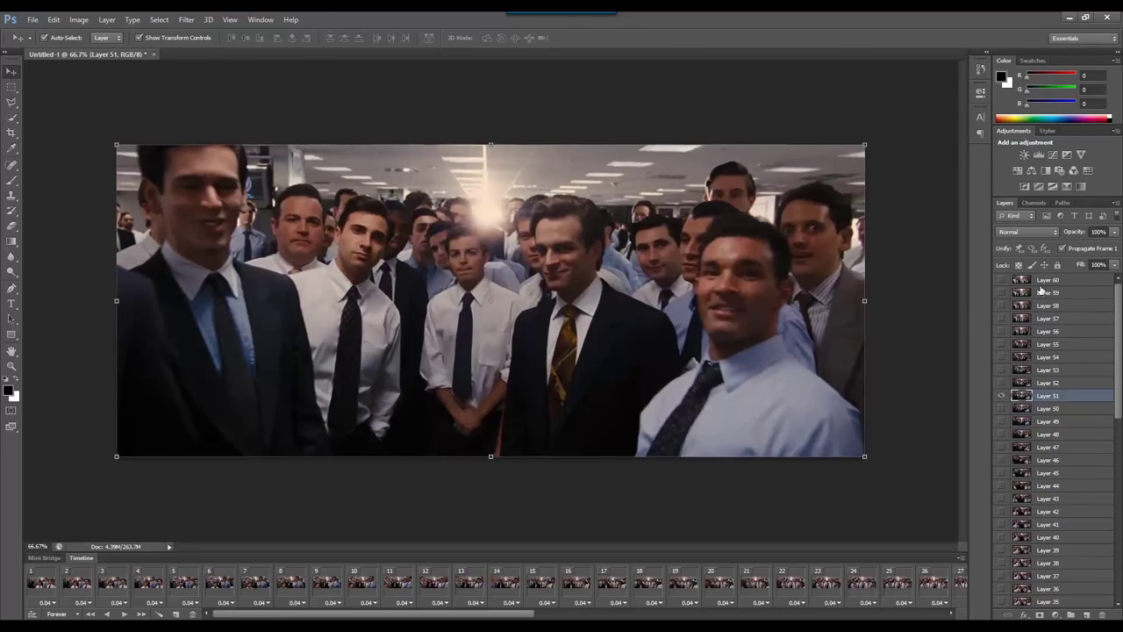
scroll(1054, 428, "down", 1)
scroll(1053, 428, "up", 1)
left_click(41, 582)
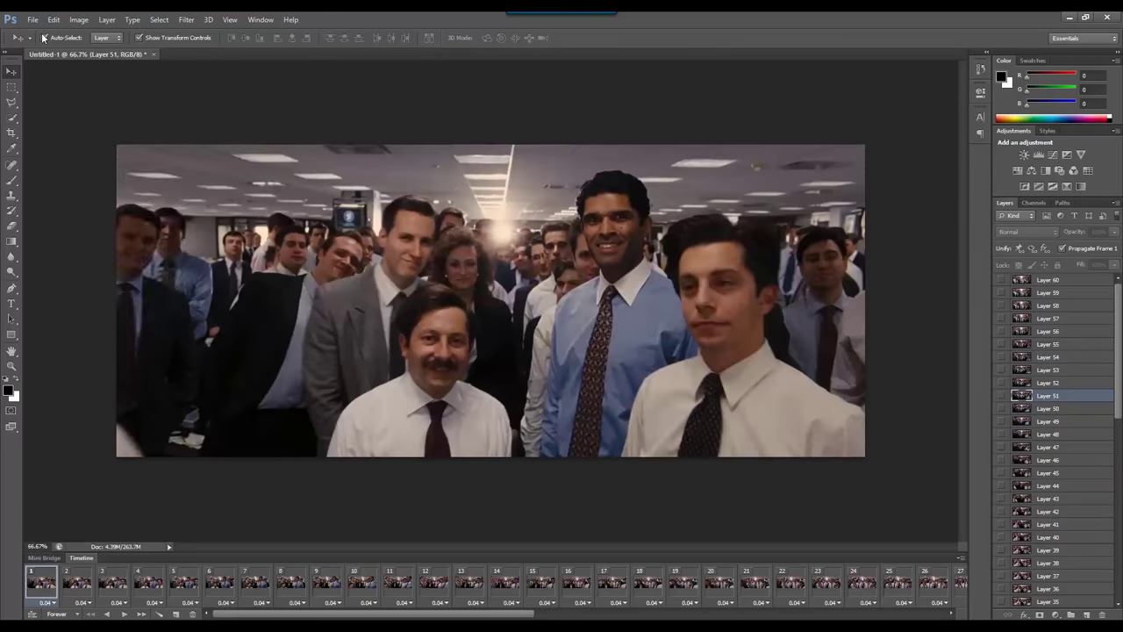
- Save the document as movie-gif in Photoshop format in the PSD folder on the desktop, accepting the format options
left_click(31, 19)
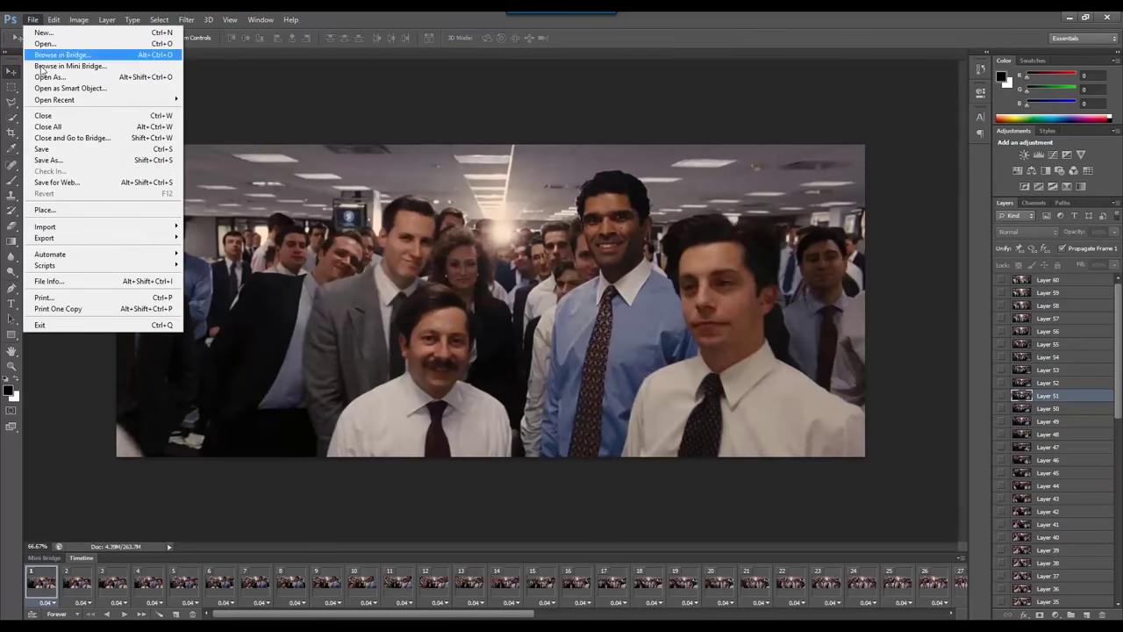
left_click(50, 150)
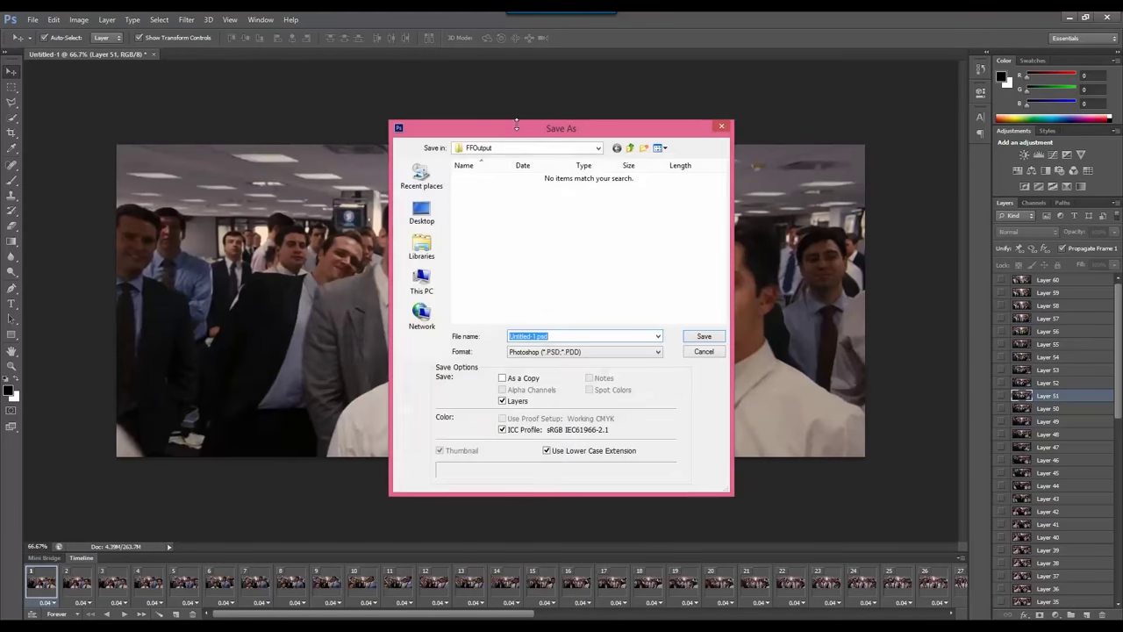
left_click_drag(515, 125, 526, 124)
left_click(432, 213)
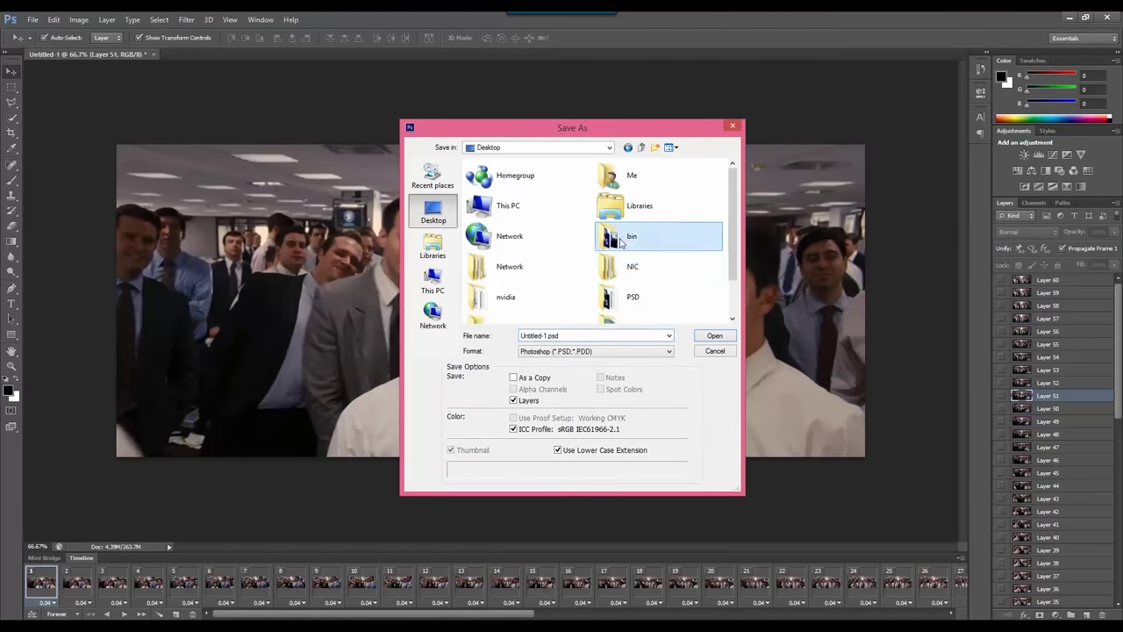
double_click(626, 298)
left_click(572, 334)
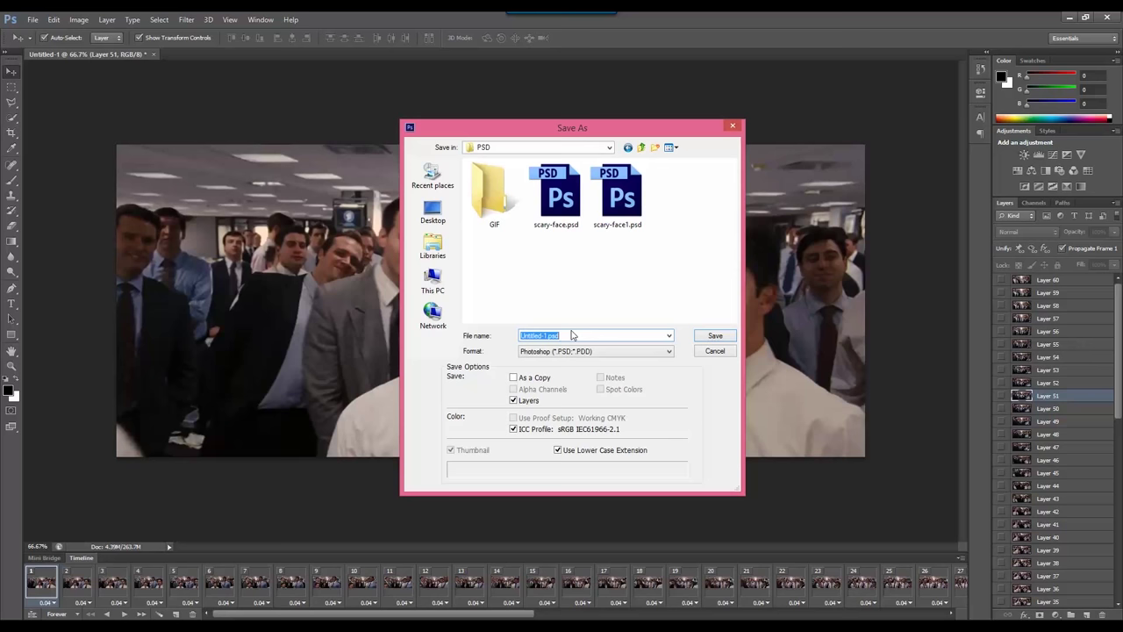
type("movie-gif")
key("Return")
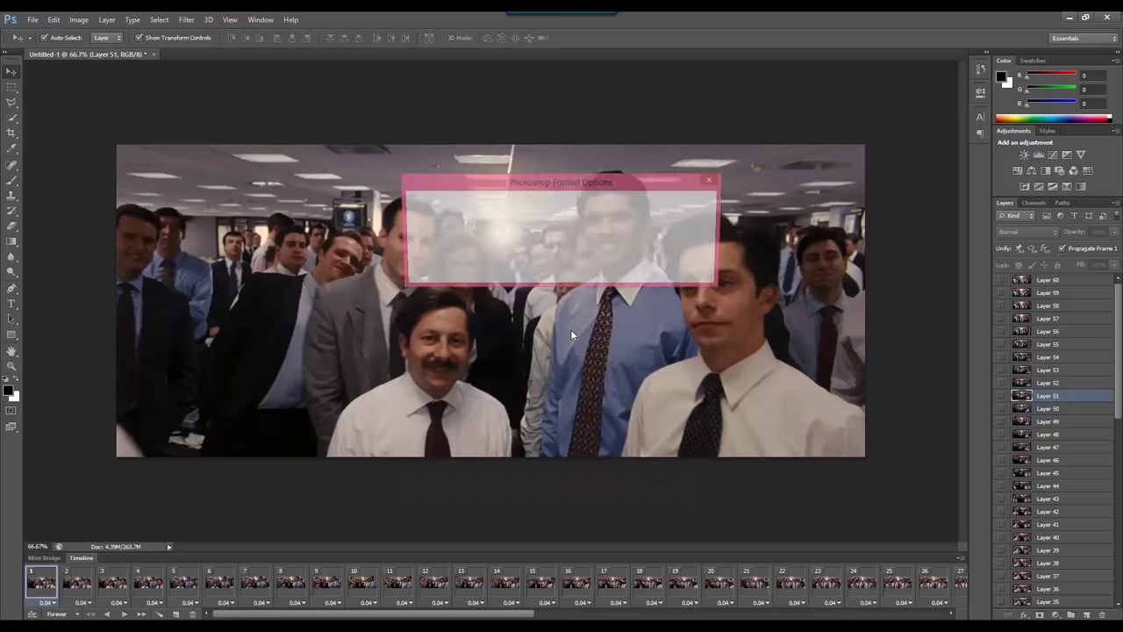
left_click(692, 204)
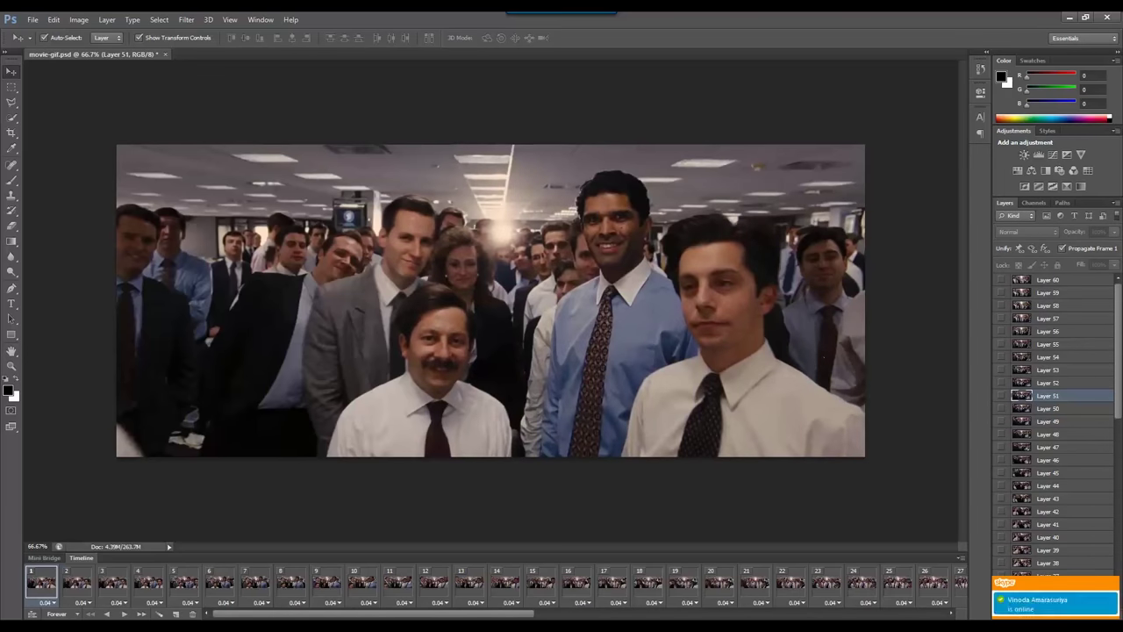
left_click(1112, 587)
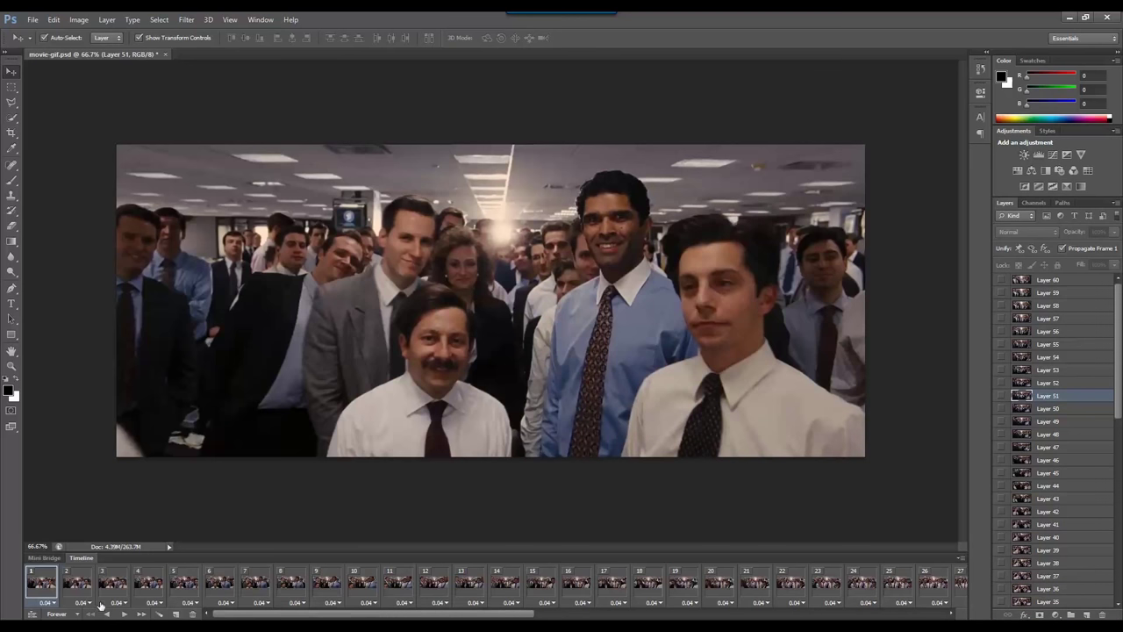
- On the first frame, add the text "Feel Like King" at 48 pt and move it to the lower middle of the picture
left_click(507, 583)
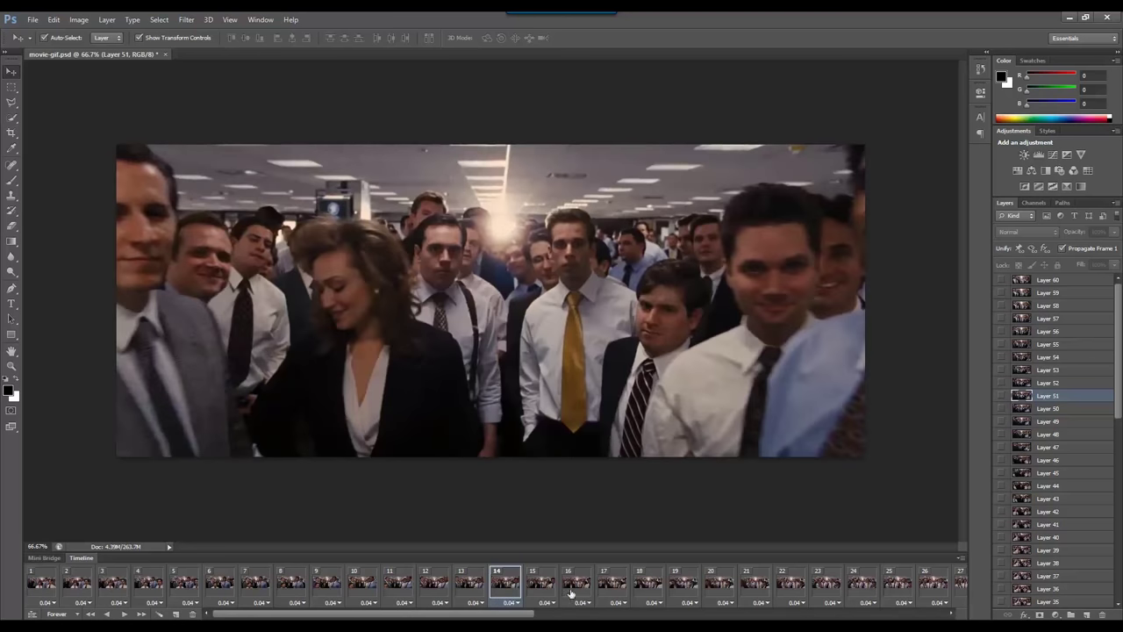
left_click(91, 614)
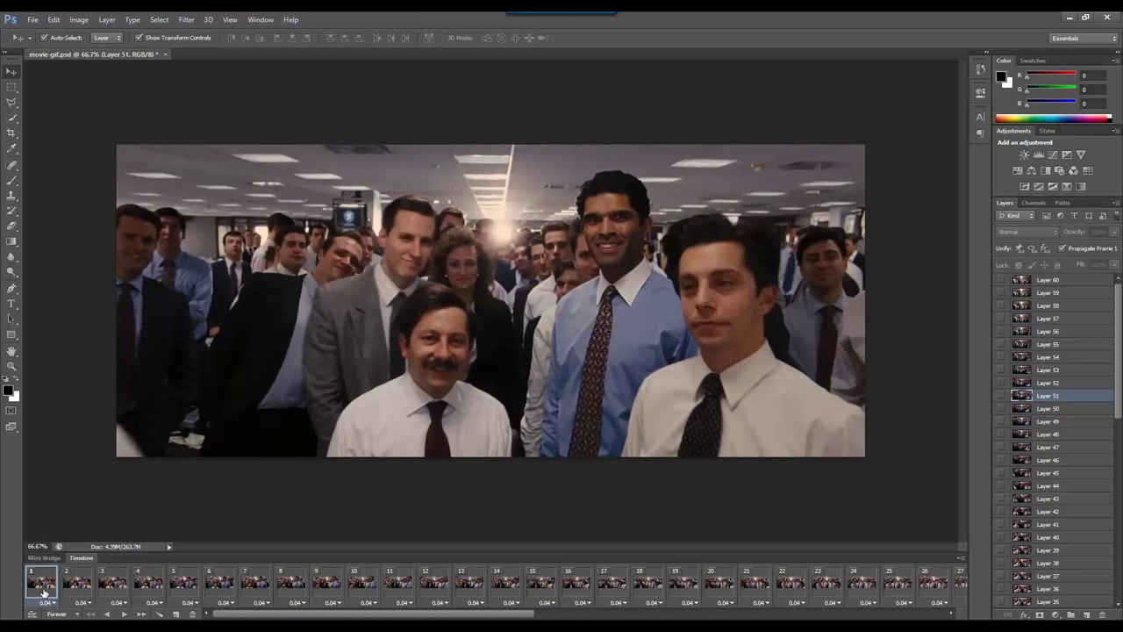
left_click(11, 305)
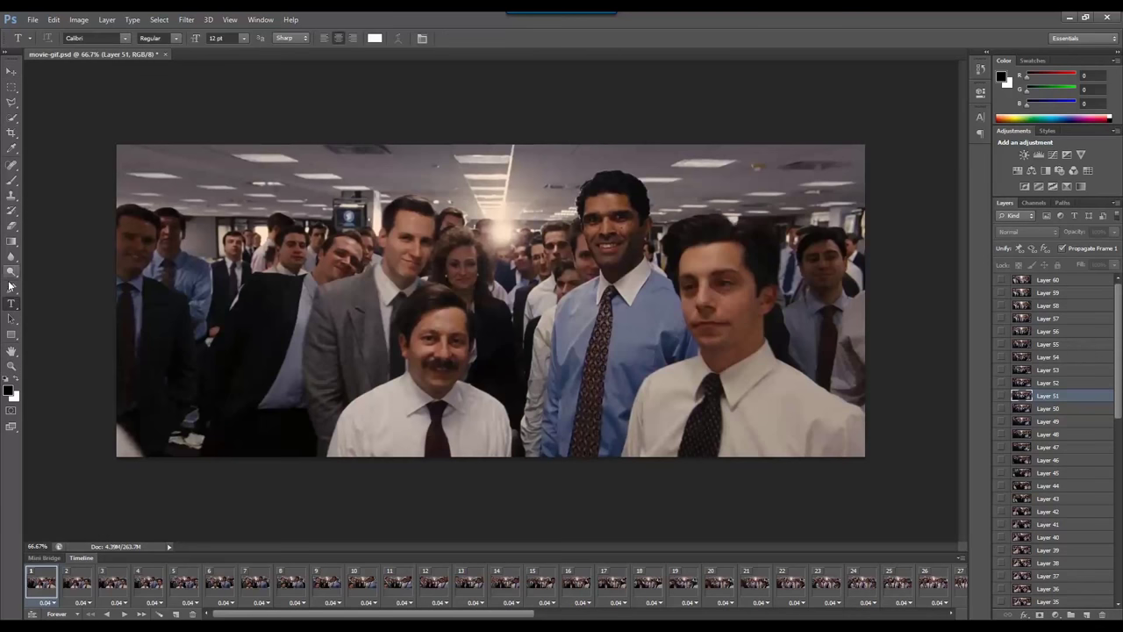
left_click(377, 413)
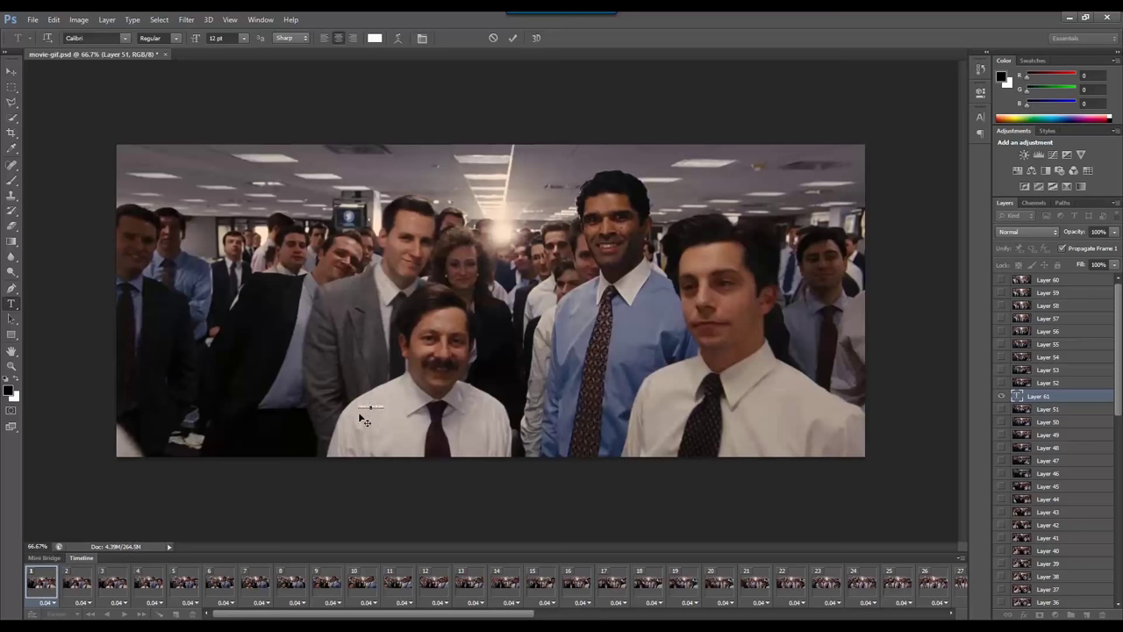
left_click_drag(358, 406, 383, 409)
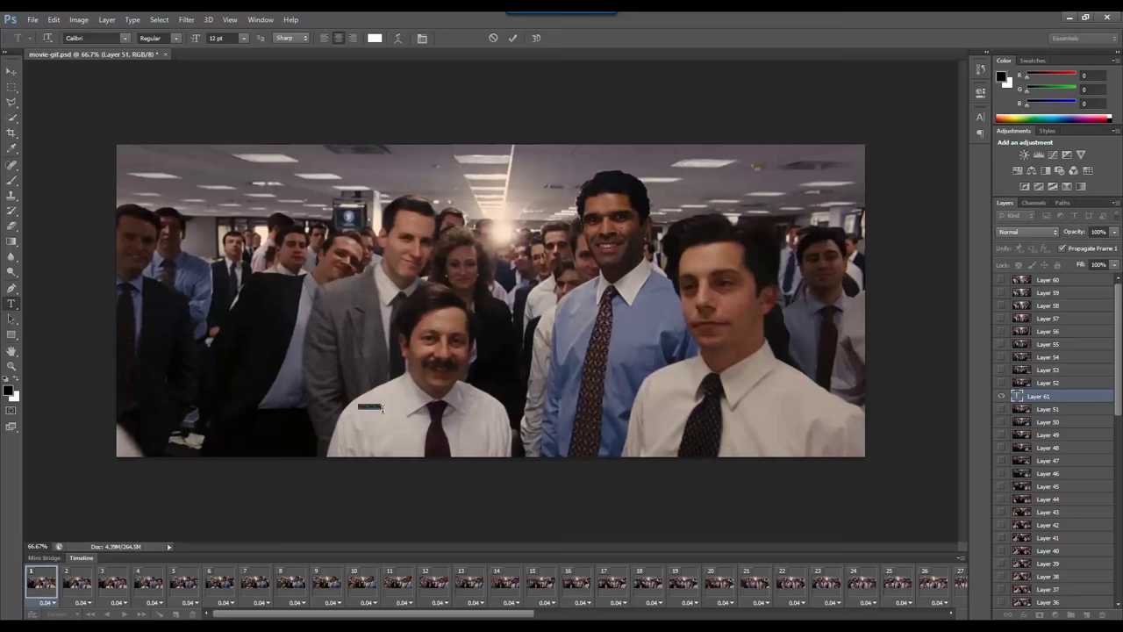
left_click(243, 38)
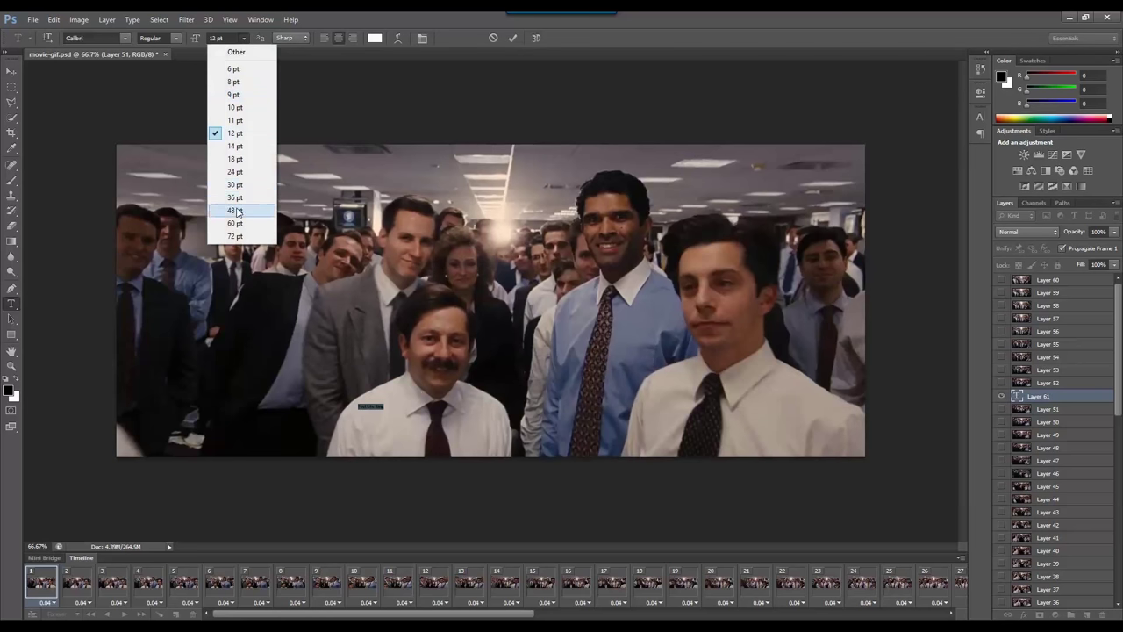
left_click(235, 211)
left_click(12, 72)
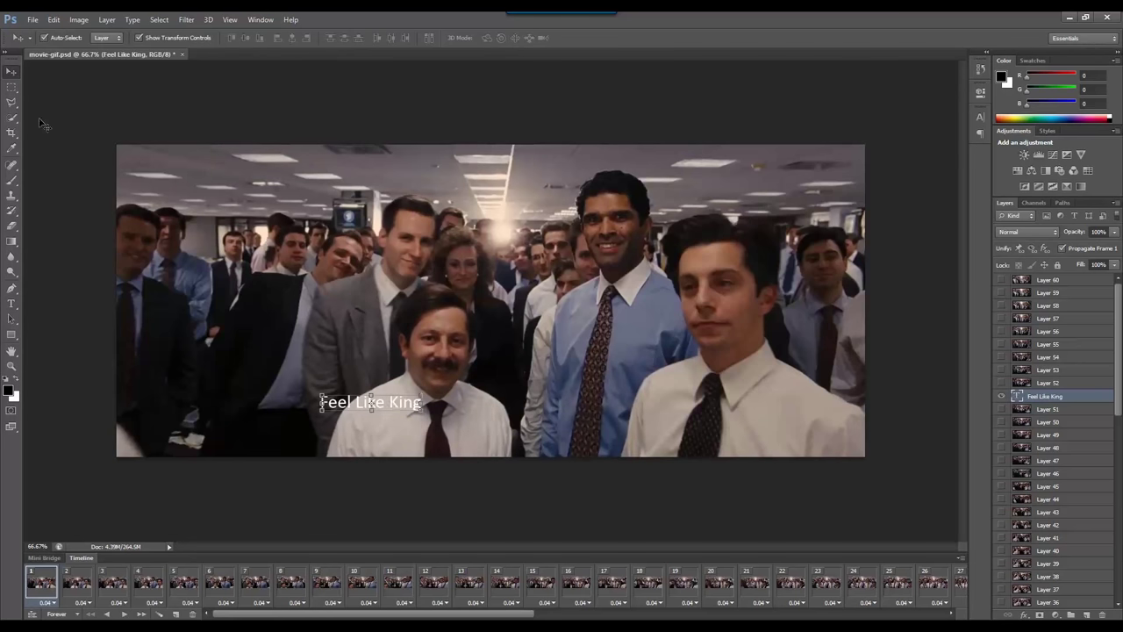
left_click_drag(394, 405, 526, 417)
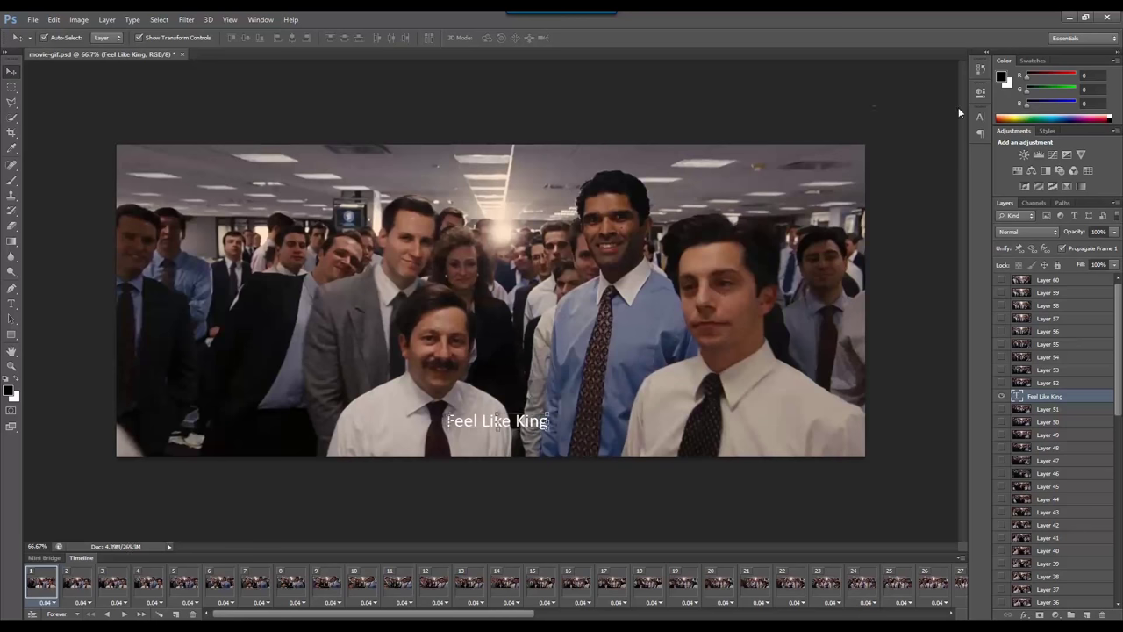
- Set the "Feel Like King" text to 60 pt with Faux Bold in the Character settings and nudge it slightly upward
left_click(12, 303)
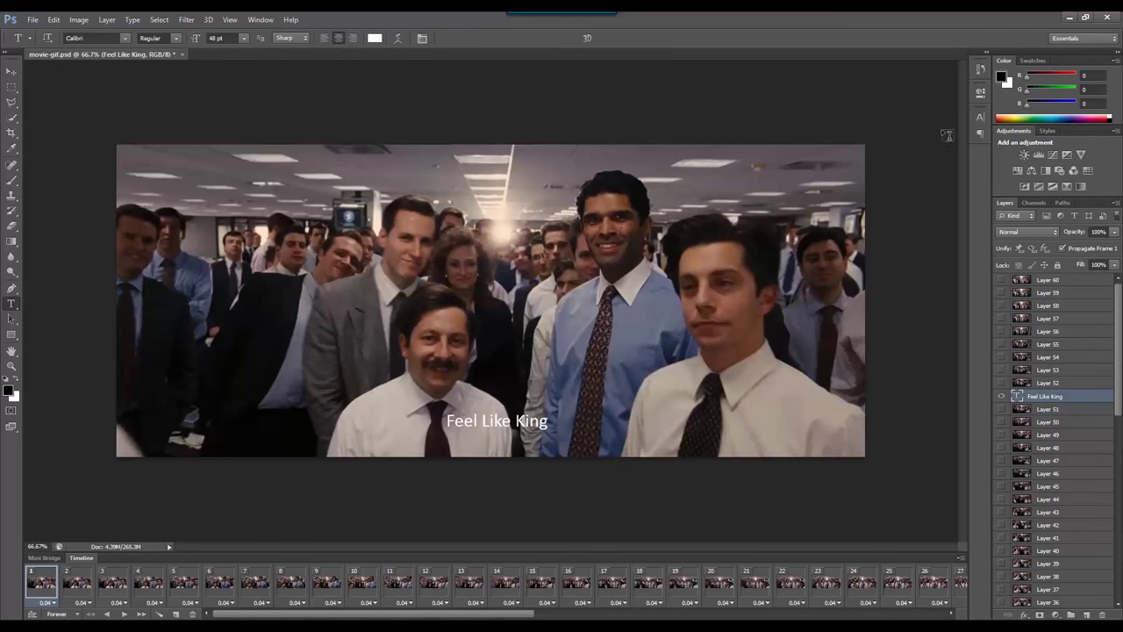
left_click(980, 117)
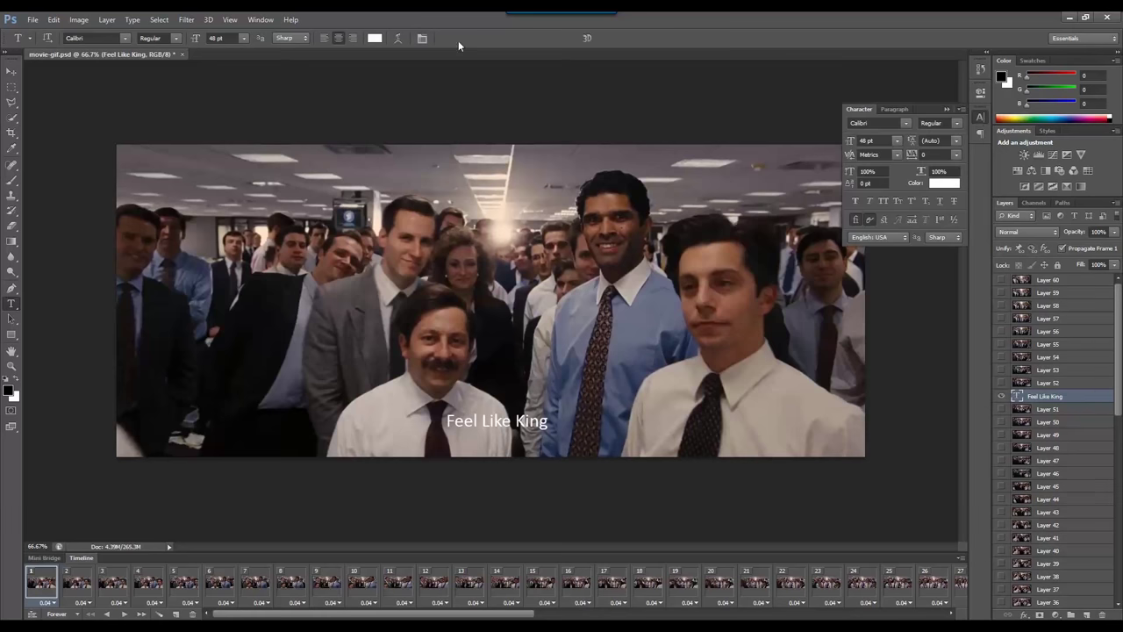
left_click(274, 21)
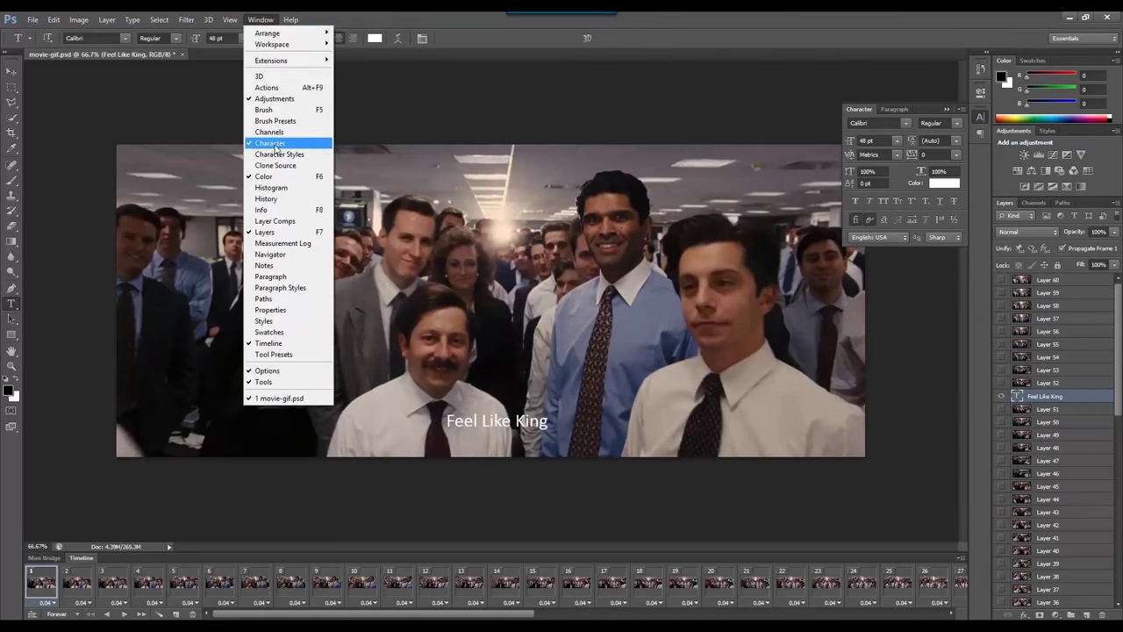
left_click(978, 120)
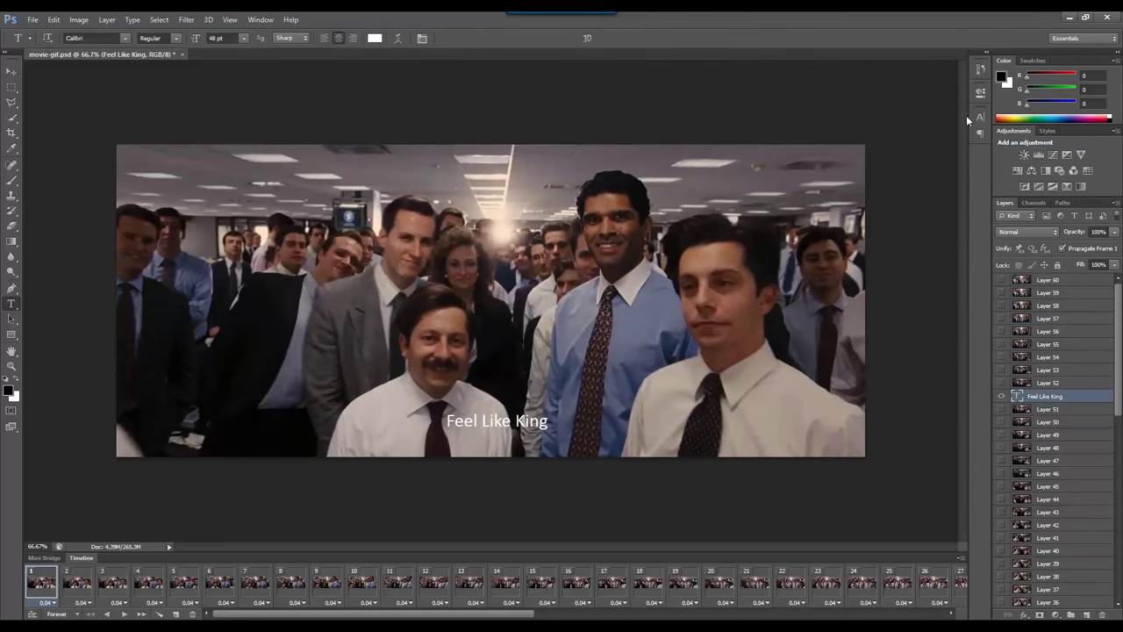
left_click(980, 117)
left_click(12, 71)
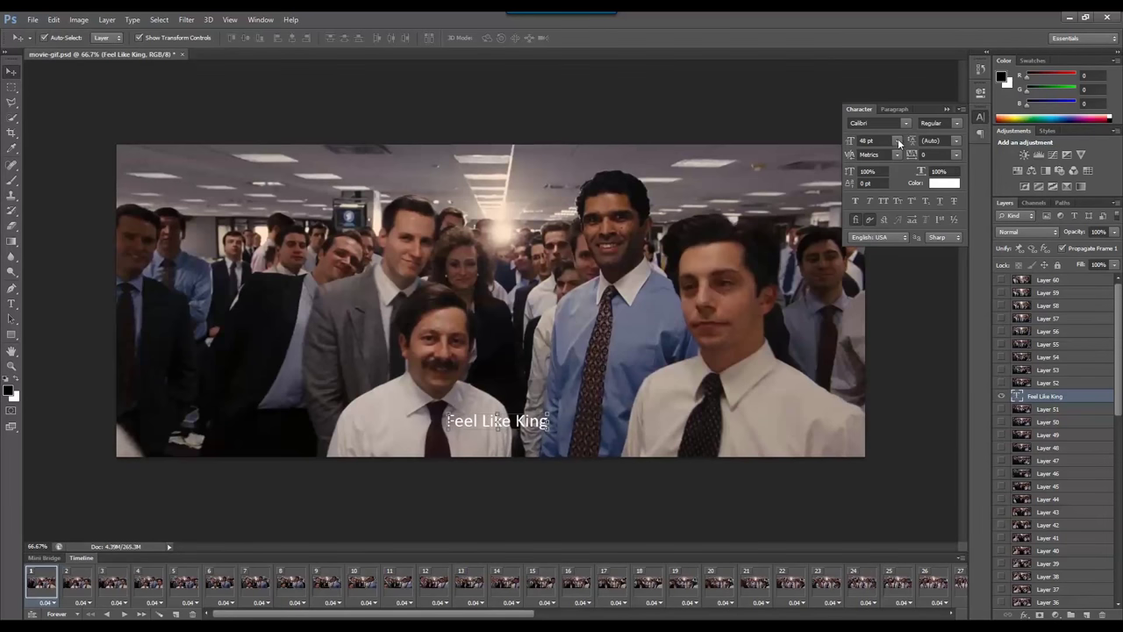
left_click(899, 142)
left_click(889, 323)
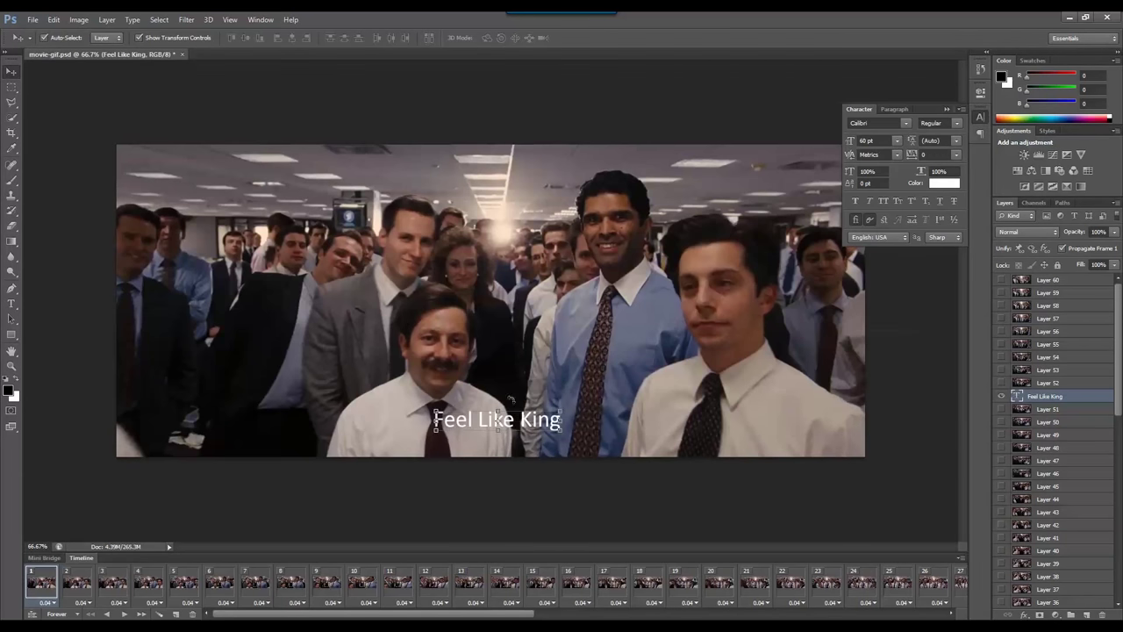
left_click_drag(530, 421, 530, 417)
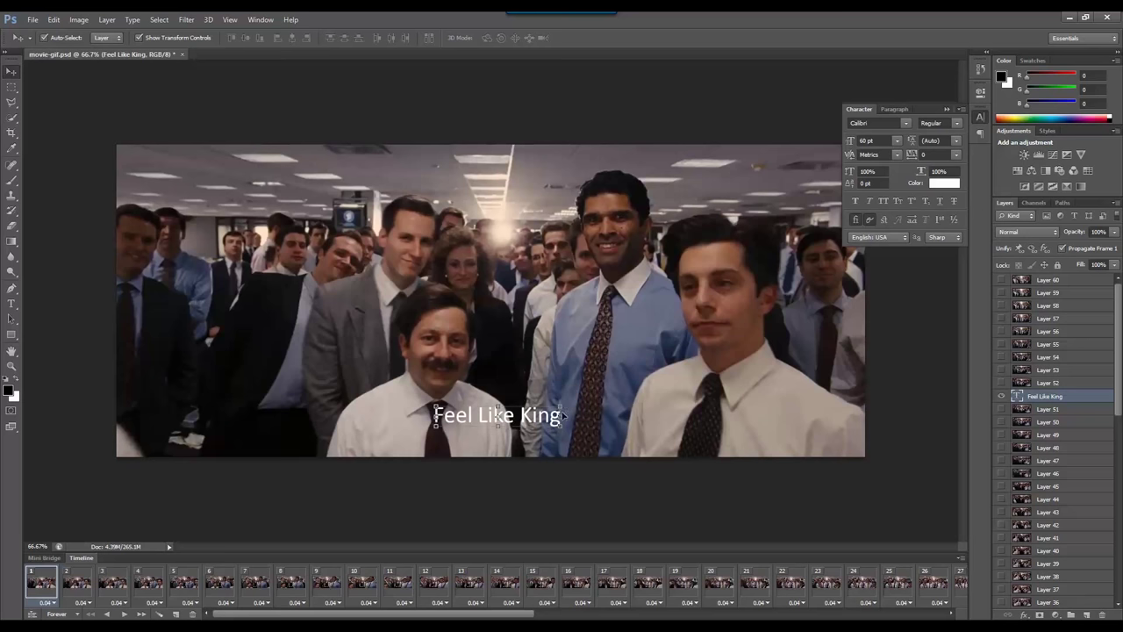
left_click(856, 201)
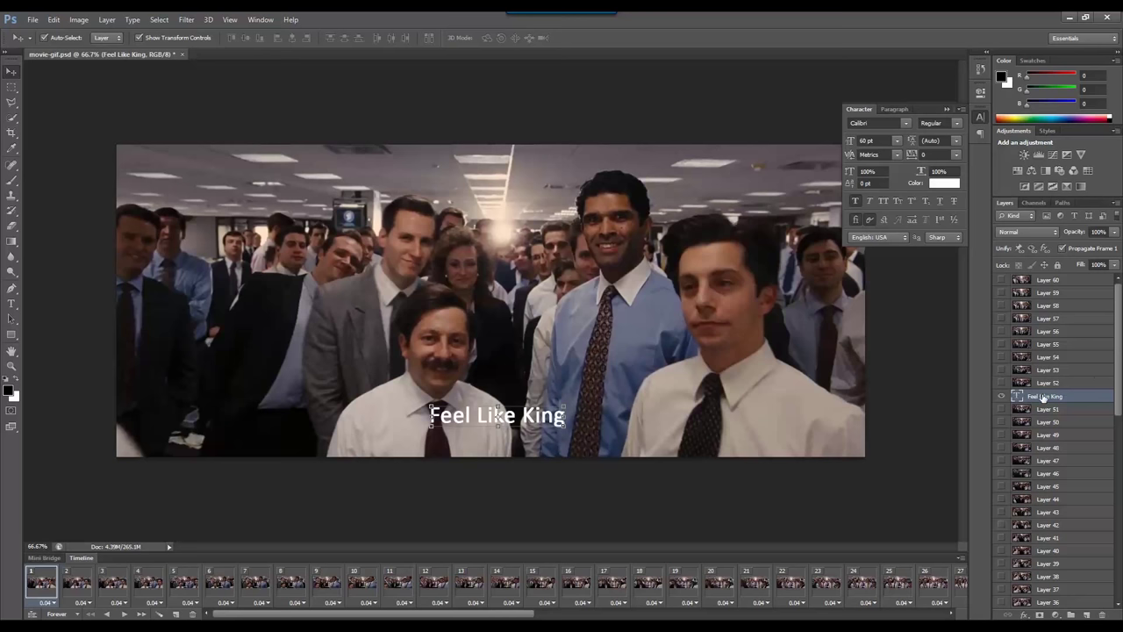
- Move the "Feel Like King" layer to the top of the layer stack and give it a Drop Shadow layer style
left_click_drag(1044, 397, 1048, 279)
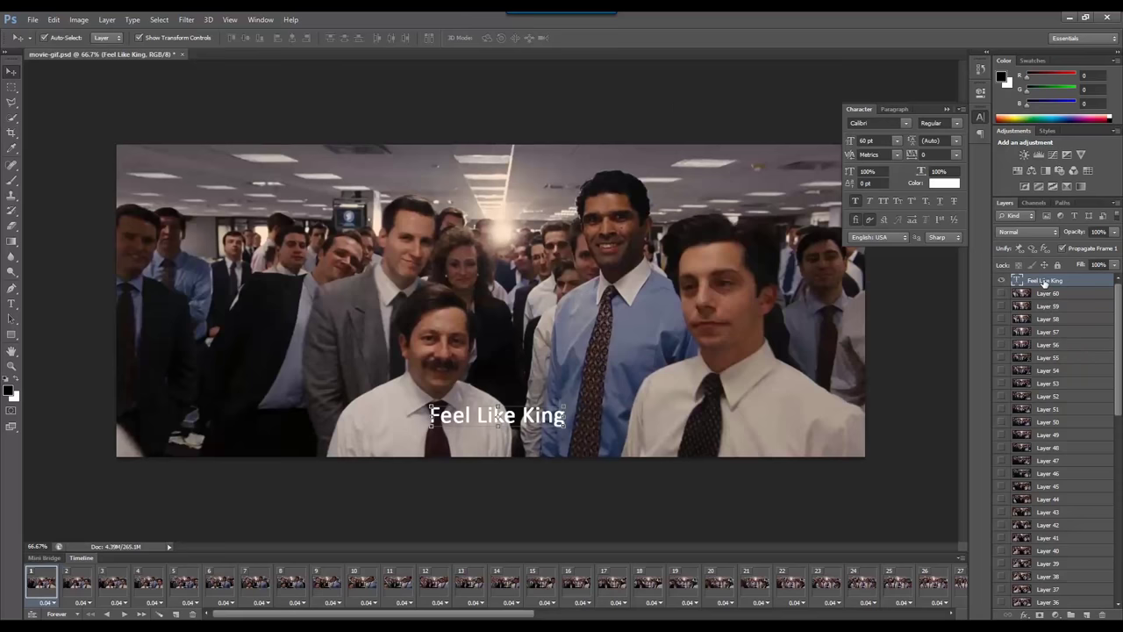
right_click(1044, 281)
left_click(930, 167)
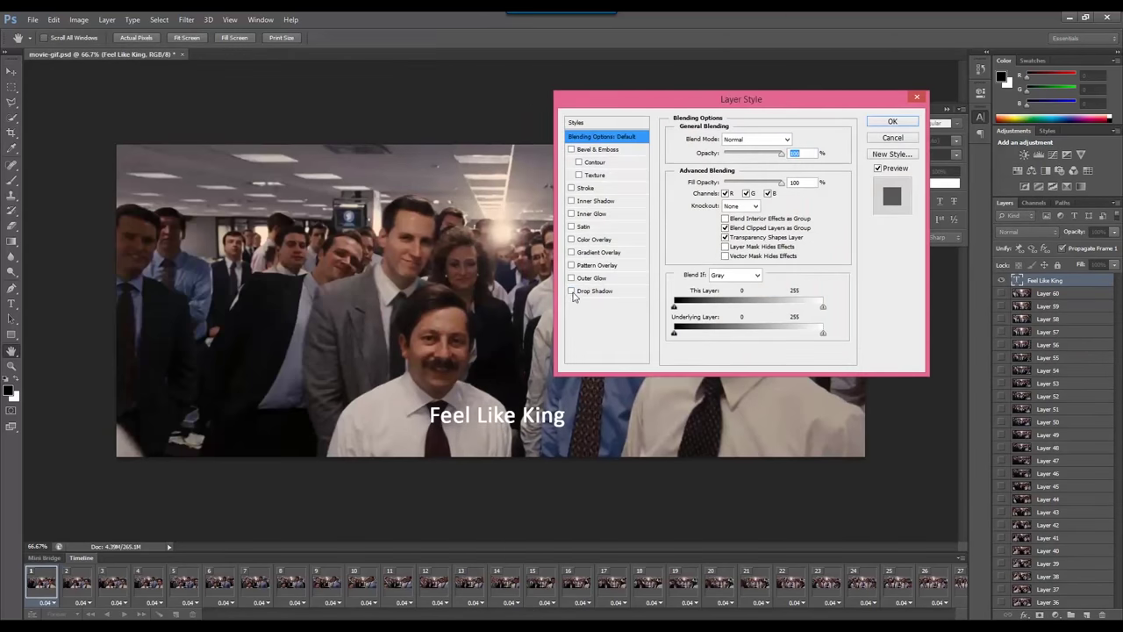
left_click(572, 292)
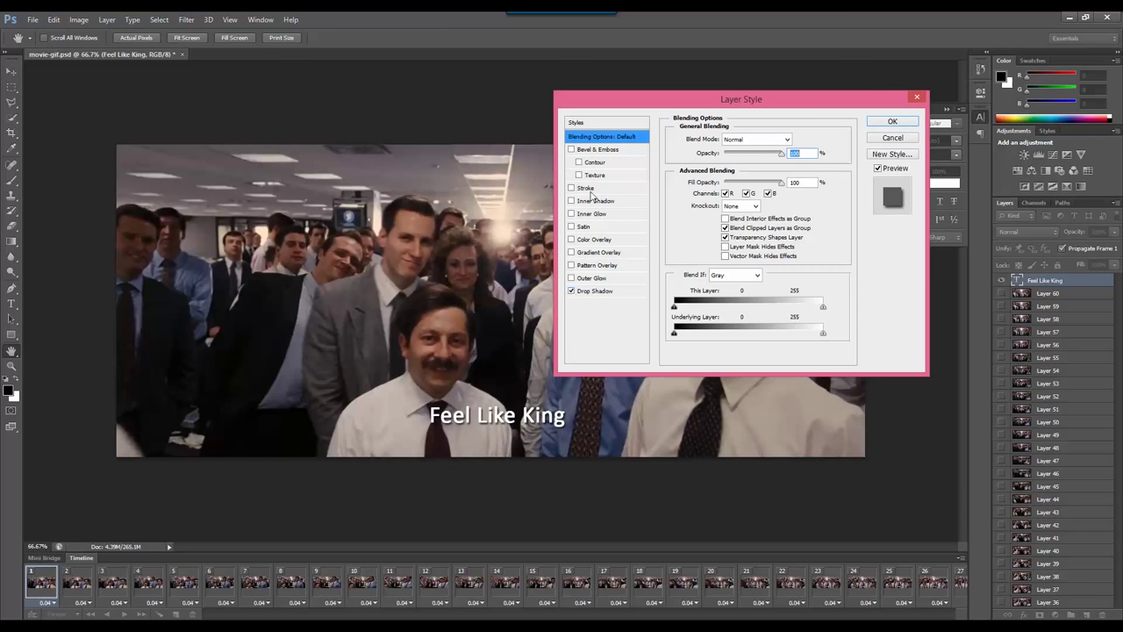
left_click(571, 239)
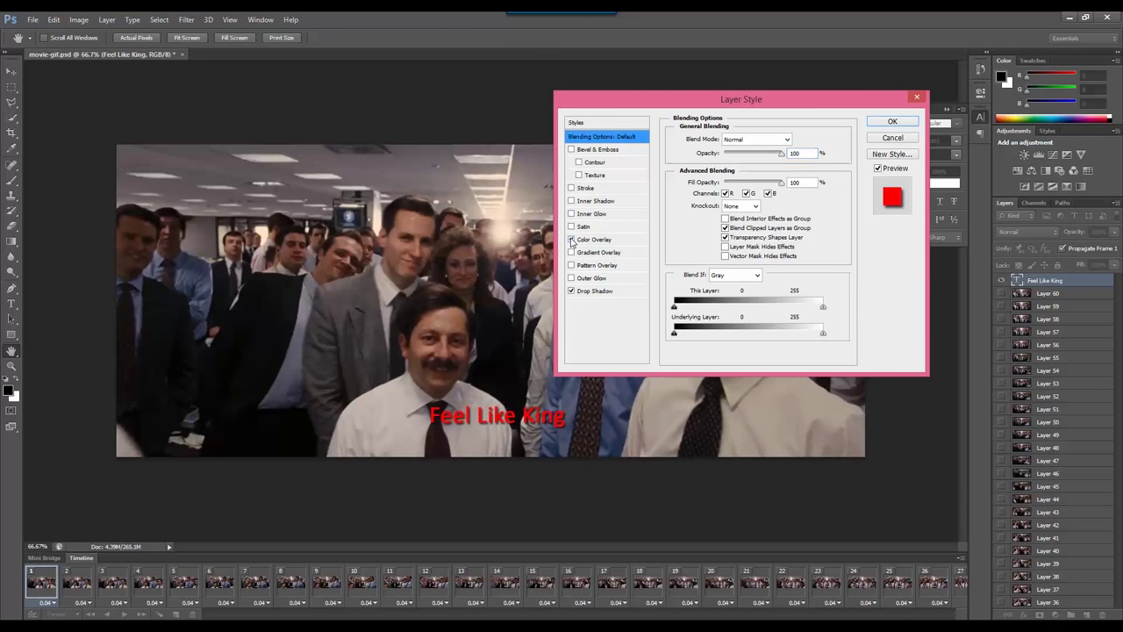
left_click(571, 240)
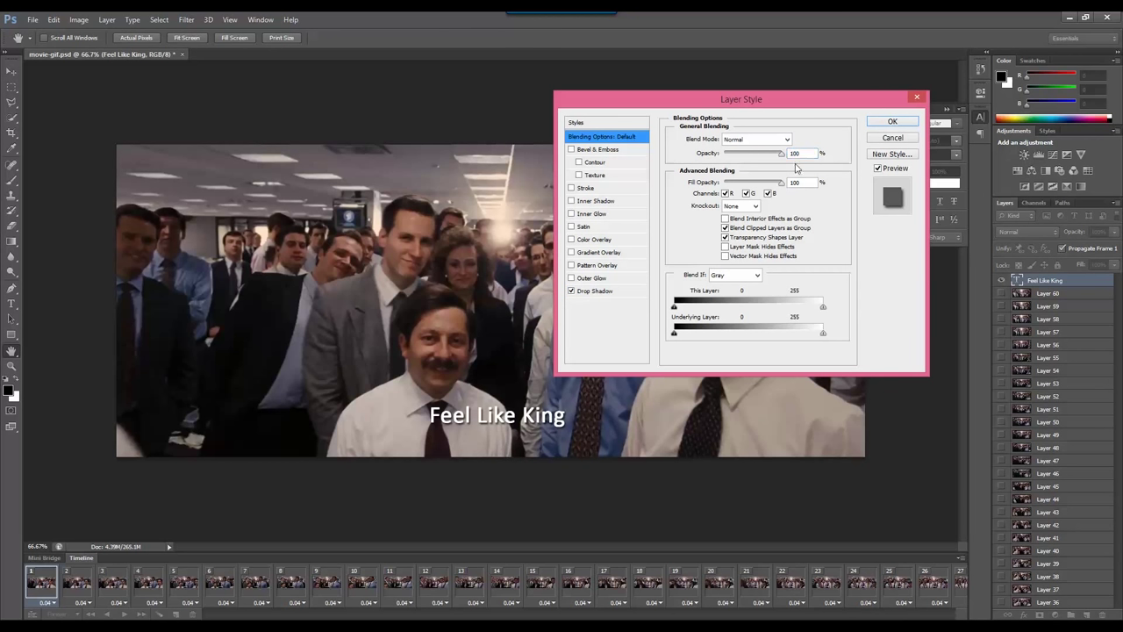
left_click(890, 123)
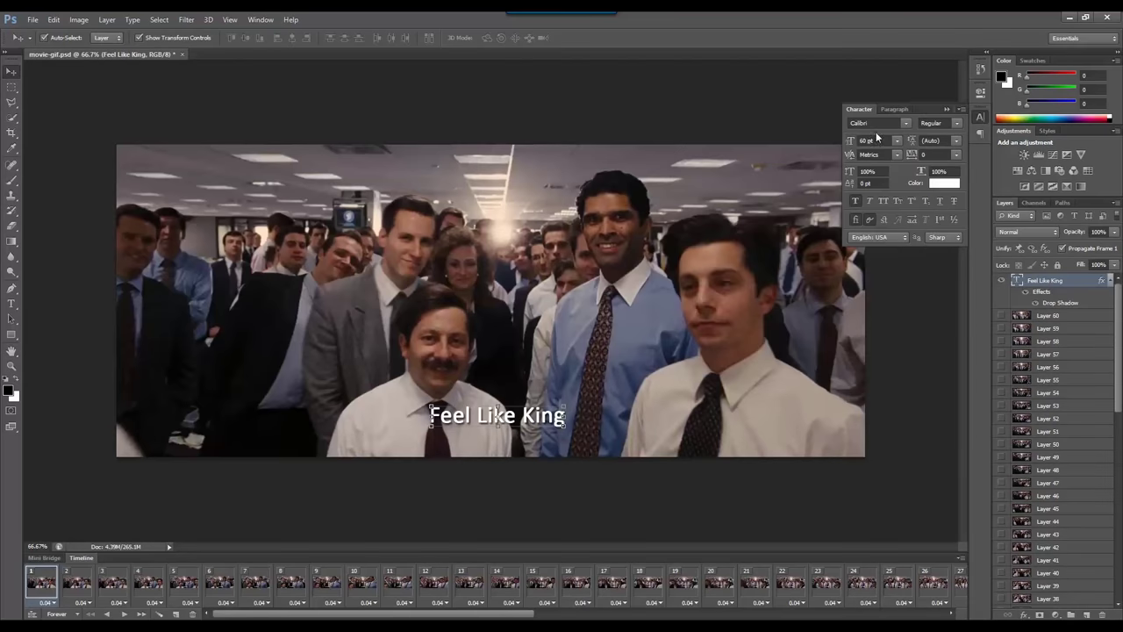
- Save the document and start a Save for Web GIF export with the image size set to 600 by 250 px
left_click(33, 19)
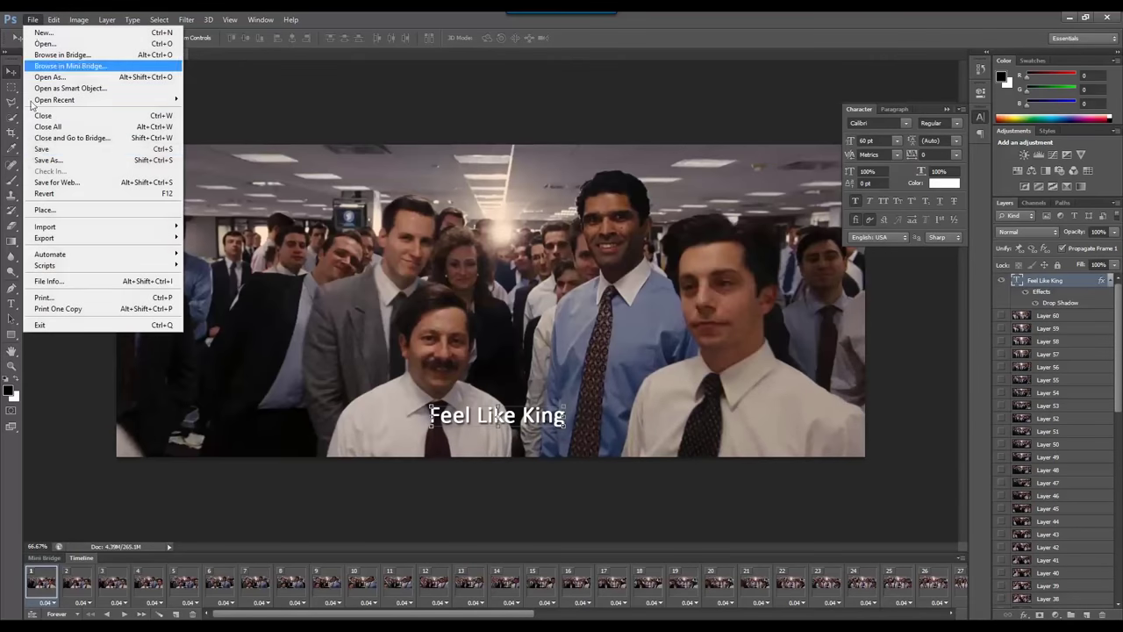
left_click(35, 151)
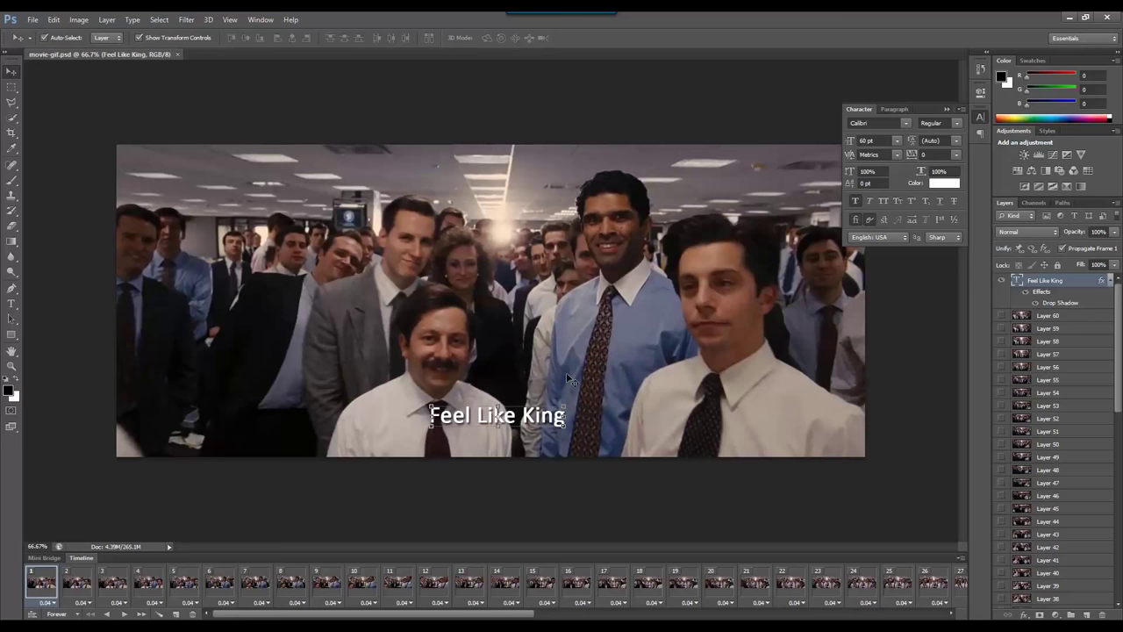
left_click(32, 19)
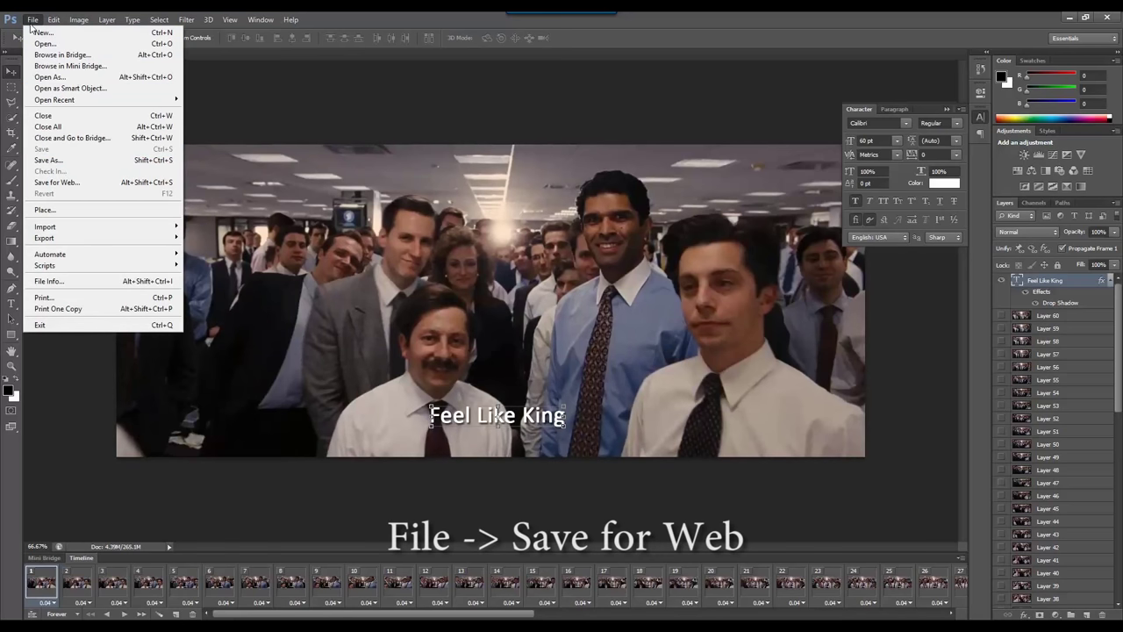
left_click(58, 184)
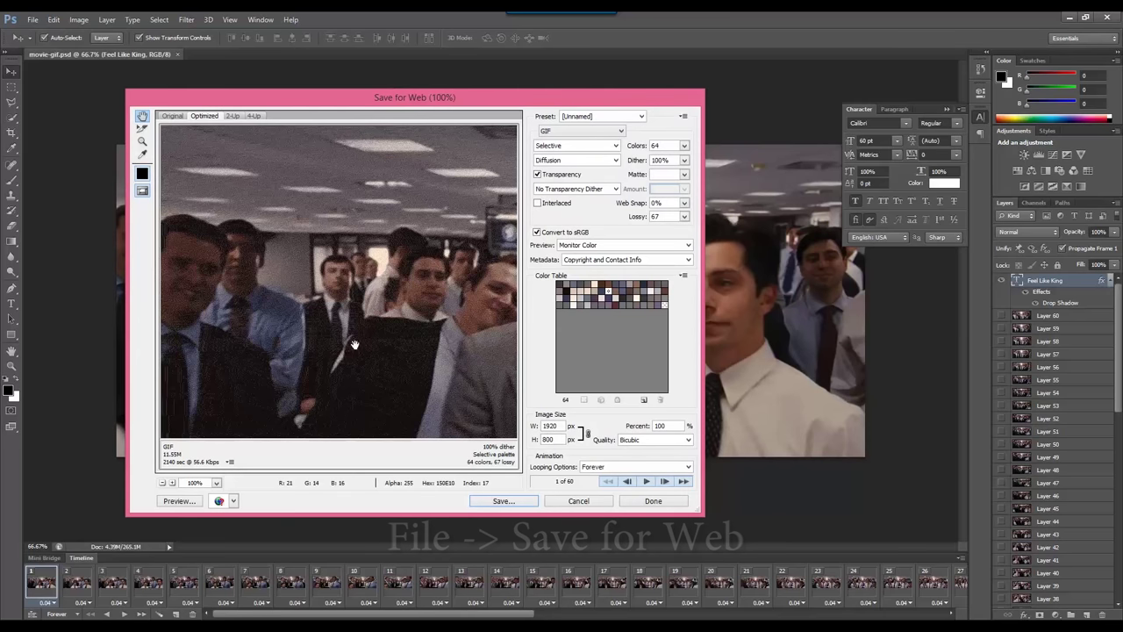
left_click_drag(507, 102, 537, 103)
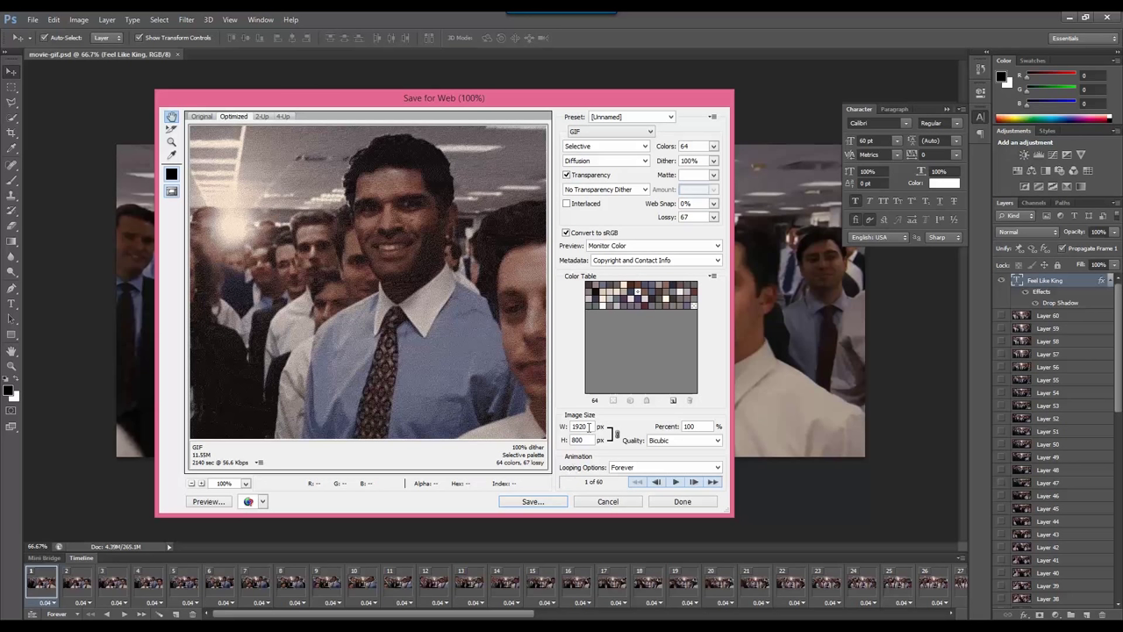
key("Tab")
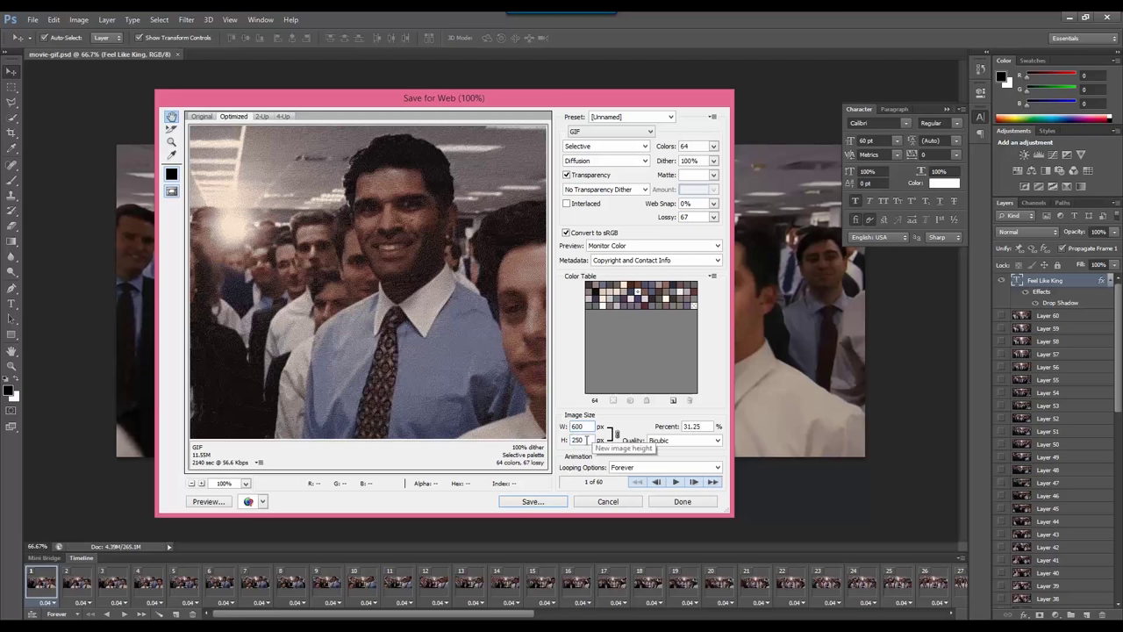
- Review the looping options, keeping Forever, and play the animation preview of the 600 by 250 px GIF
key("Tab")
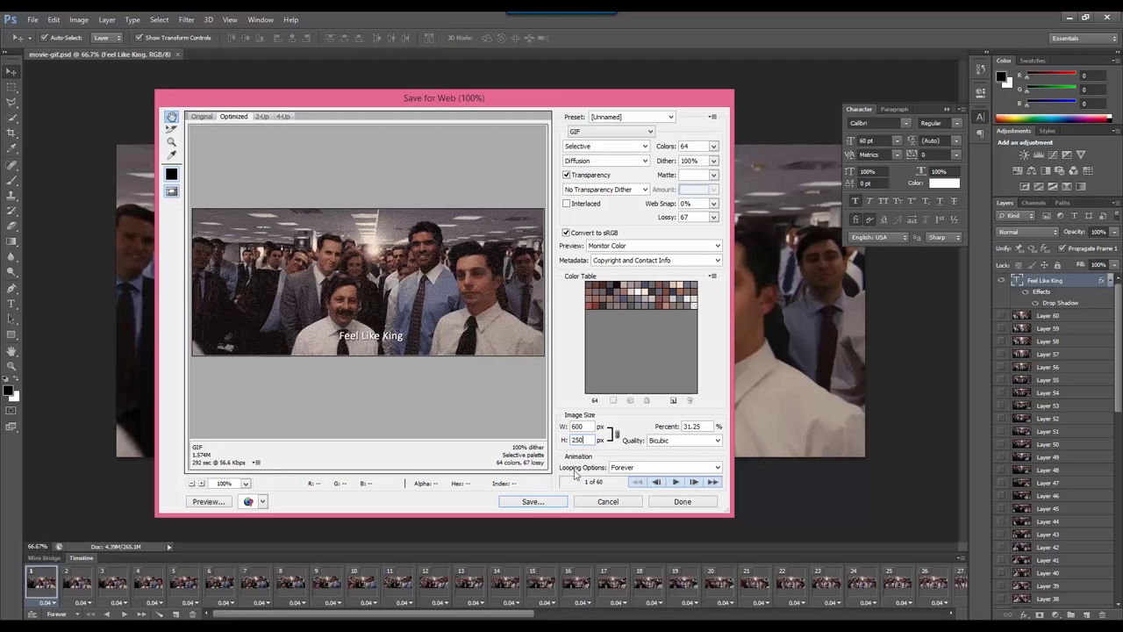
left_click(712, 472)
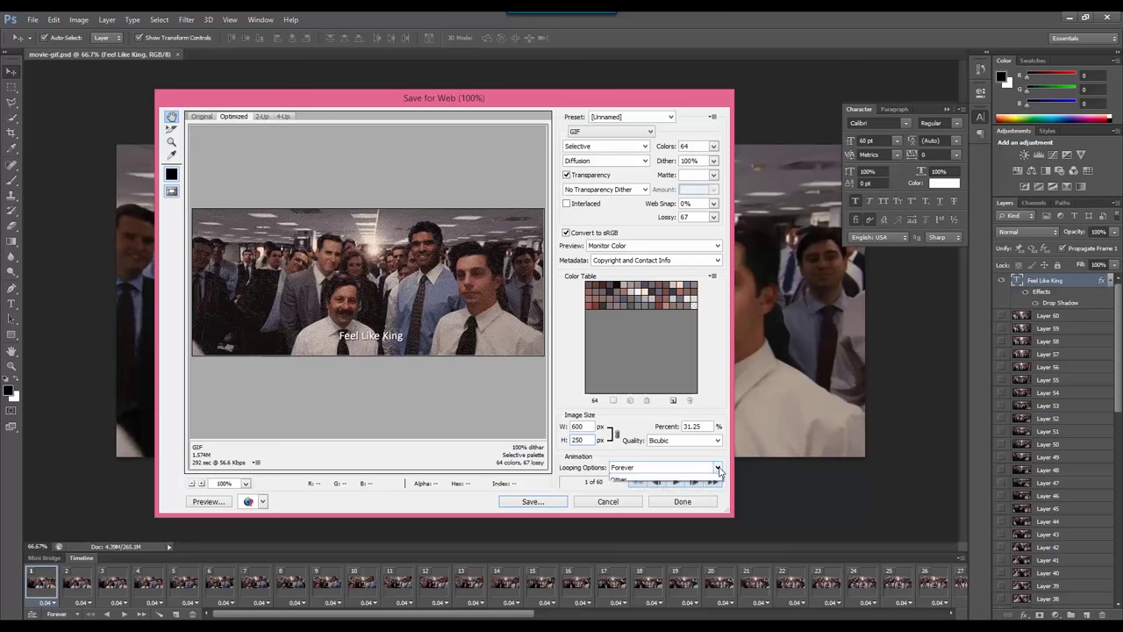
left_click(717, 471)
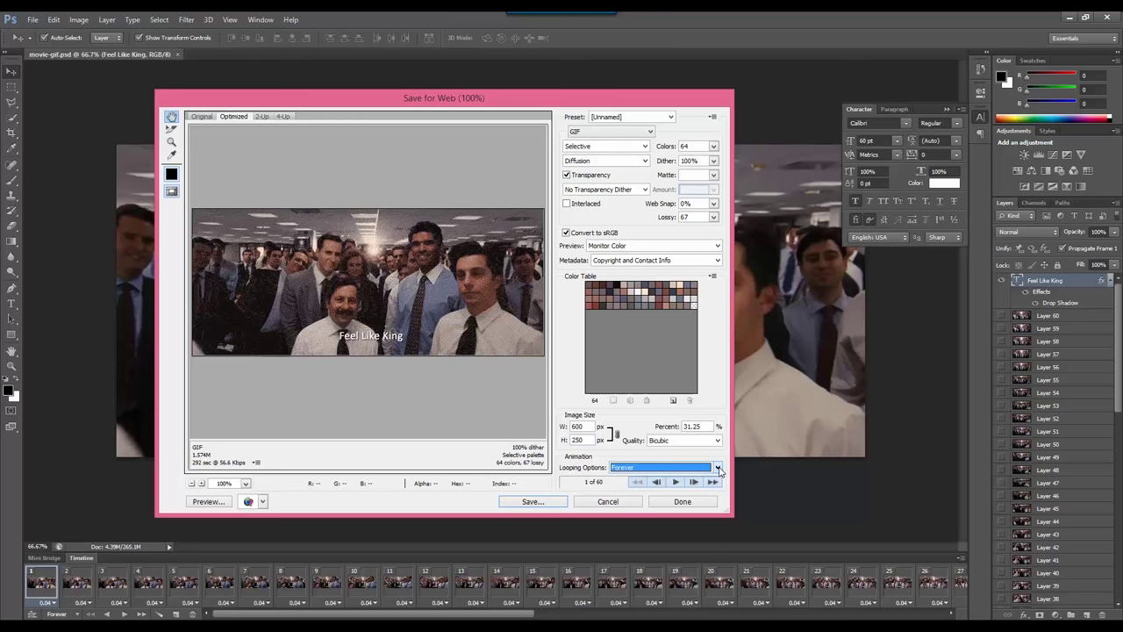
left_click(674, 483)
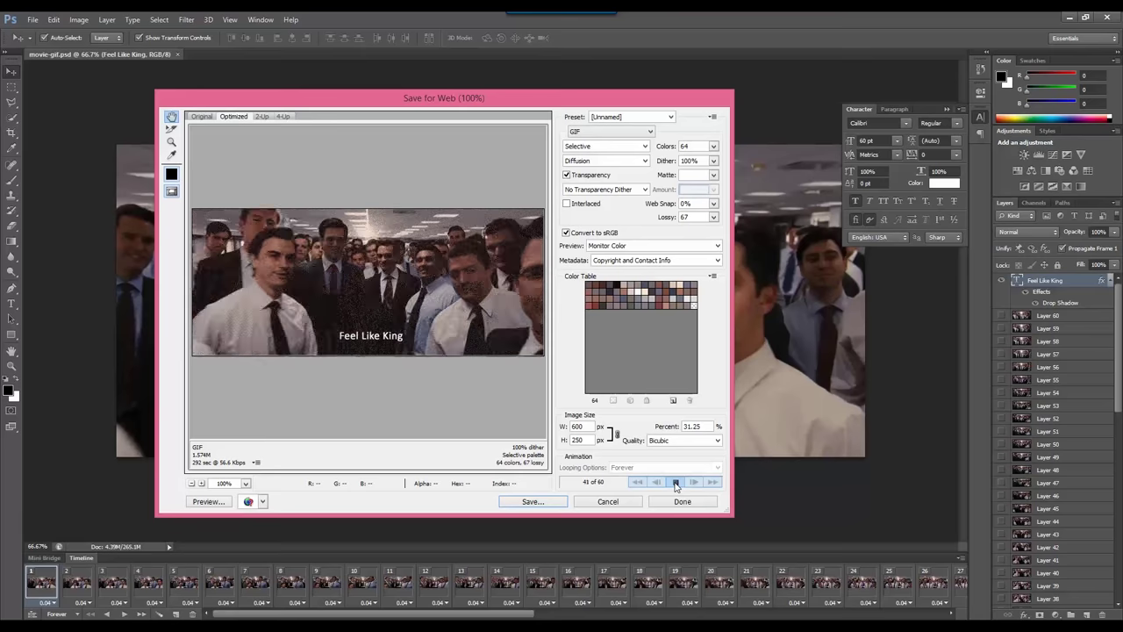
left_click(674, 482)
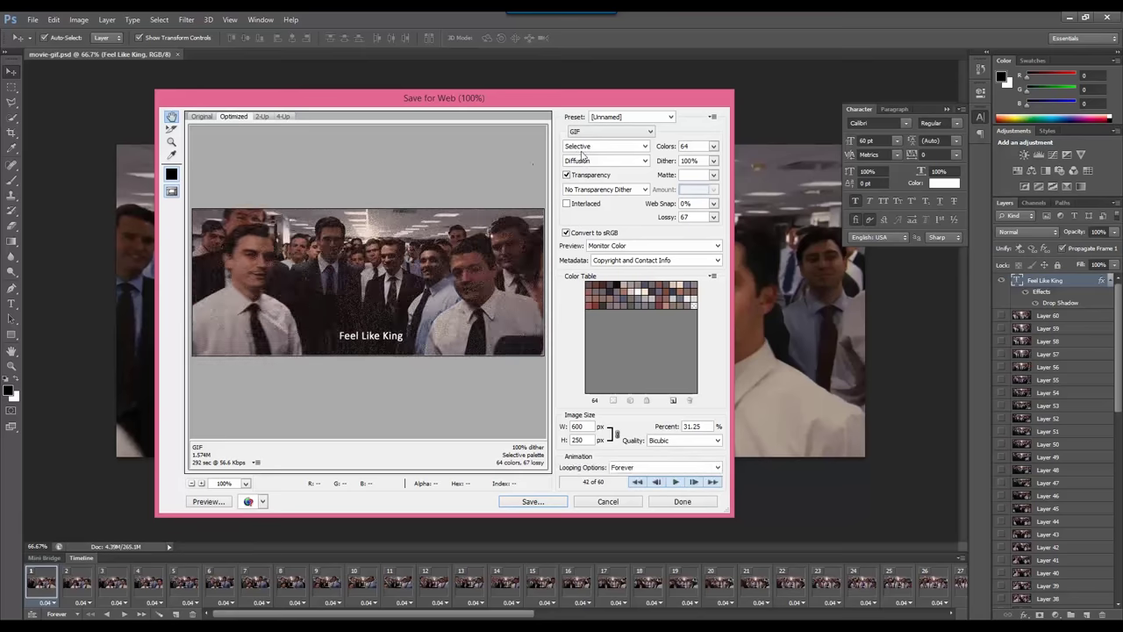
- Switch the export format to JPEG, to PNG-8 and back to GIF to compare them
left_click(652, 132)
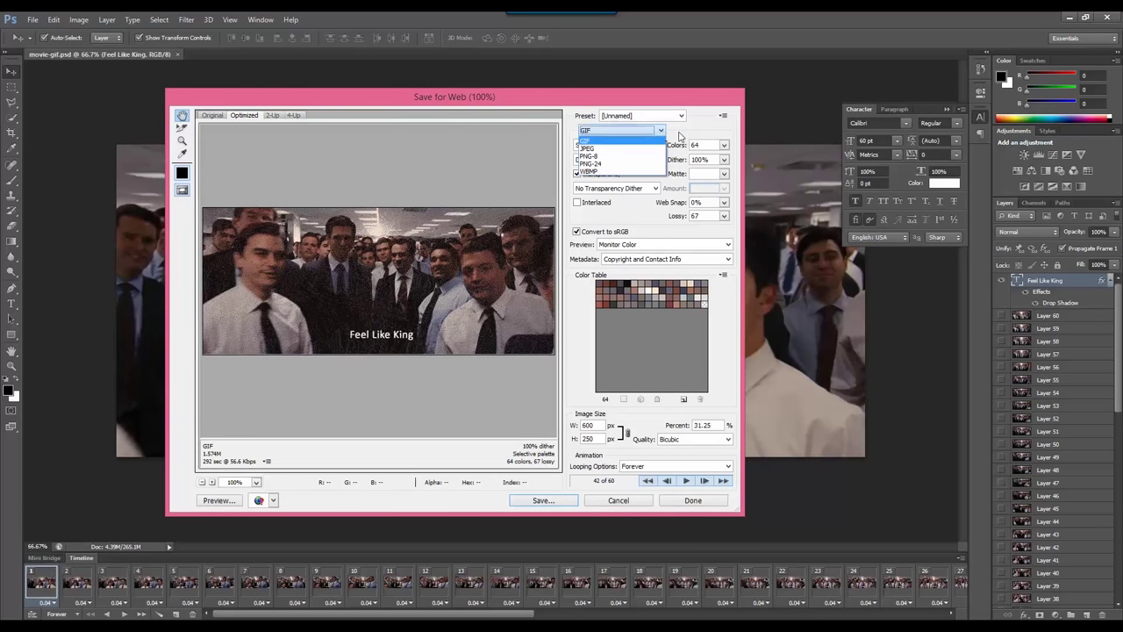
left_click(662, 131)
left_click(661, 131)
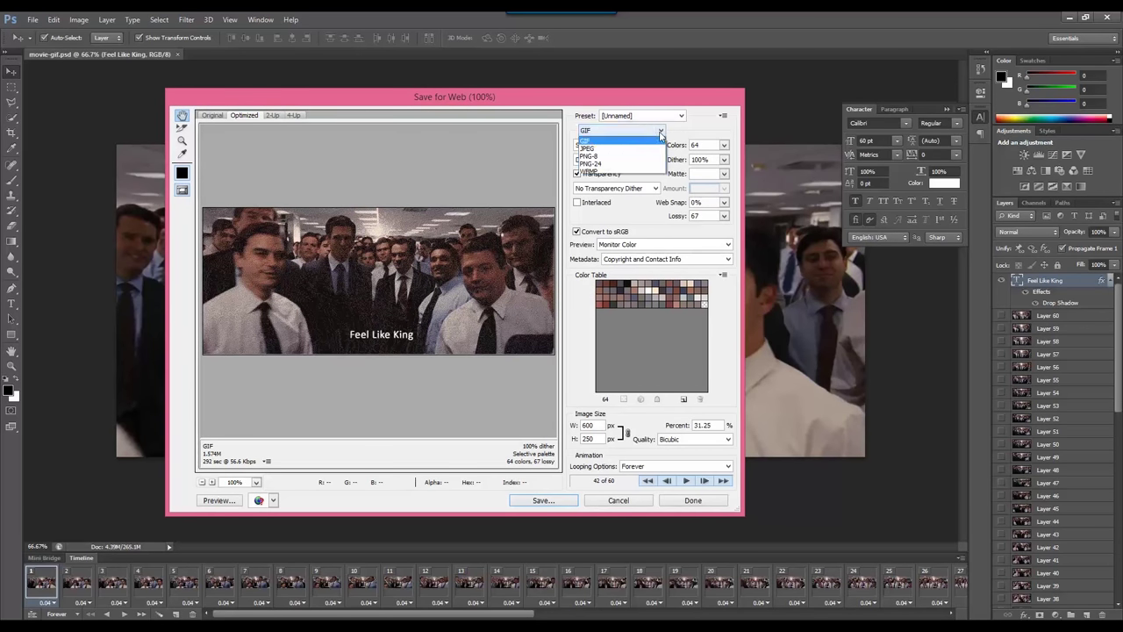
left_click(599, 147)
left_click(606, 131)
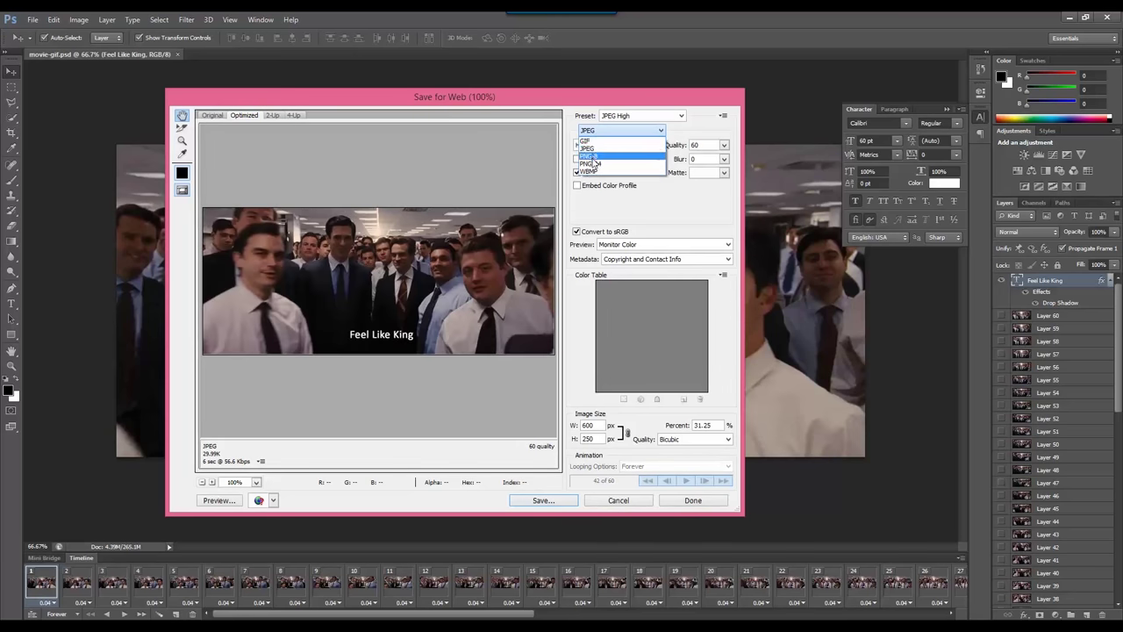
left_click(589, 156)
left_click(604, 131)
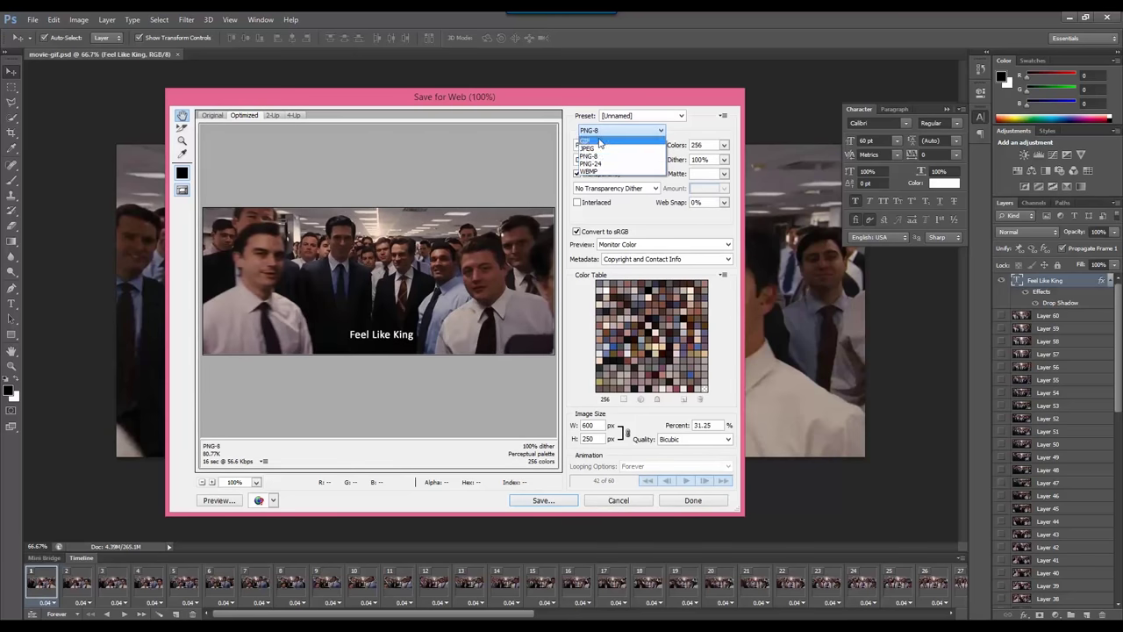
left_click(602, 141)
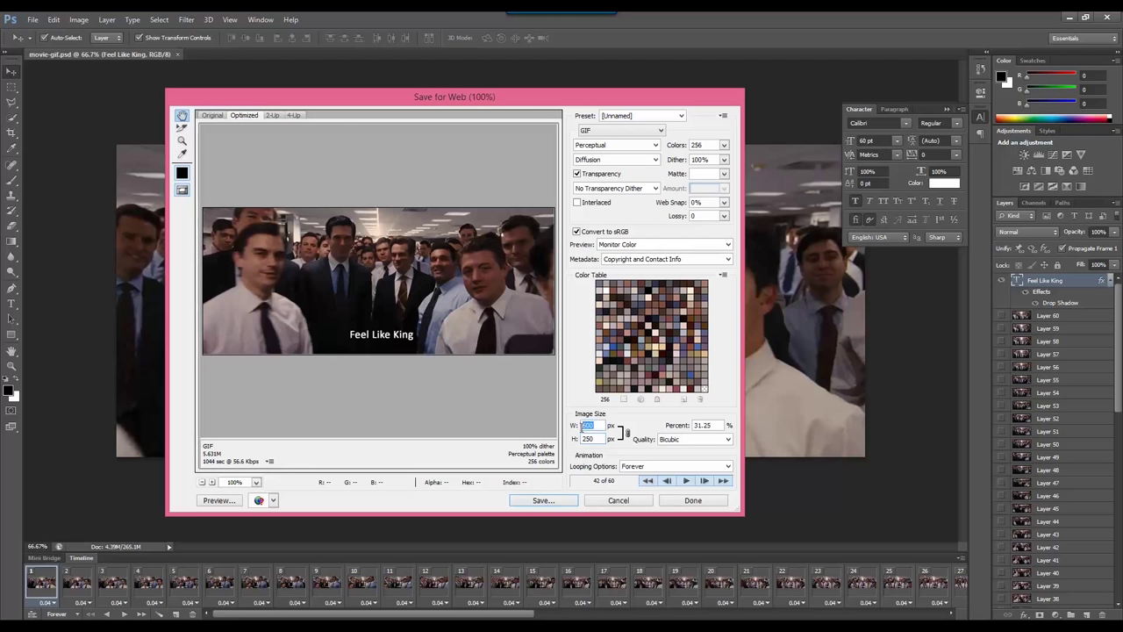
- Set the export width to 450 px with proportional height and play the animation preview
type("450")
key("Return")
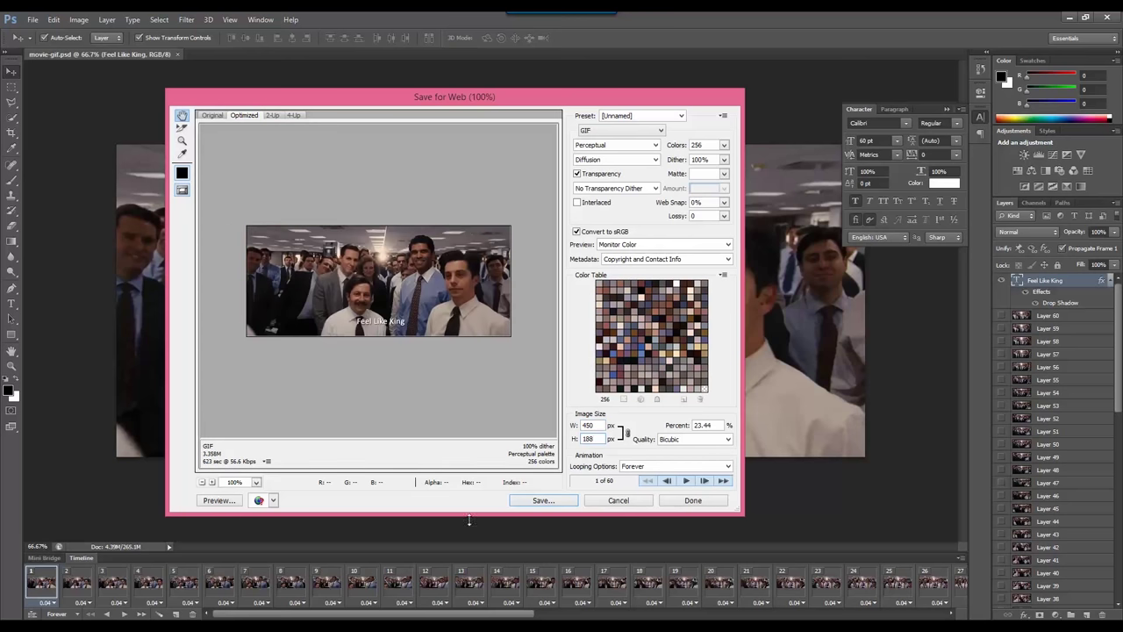
left_click(686, 481)
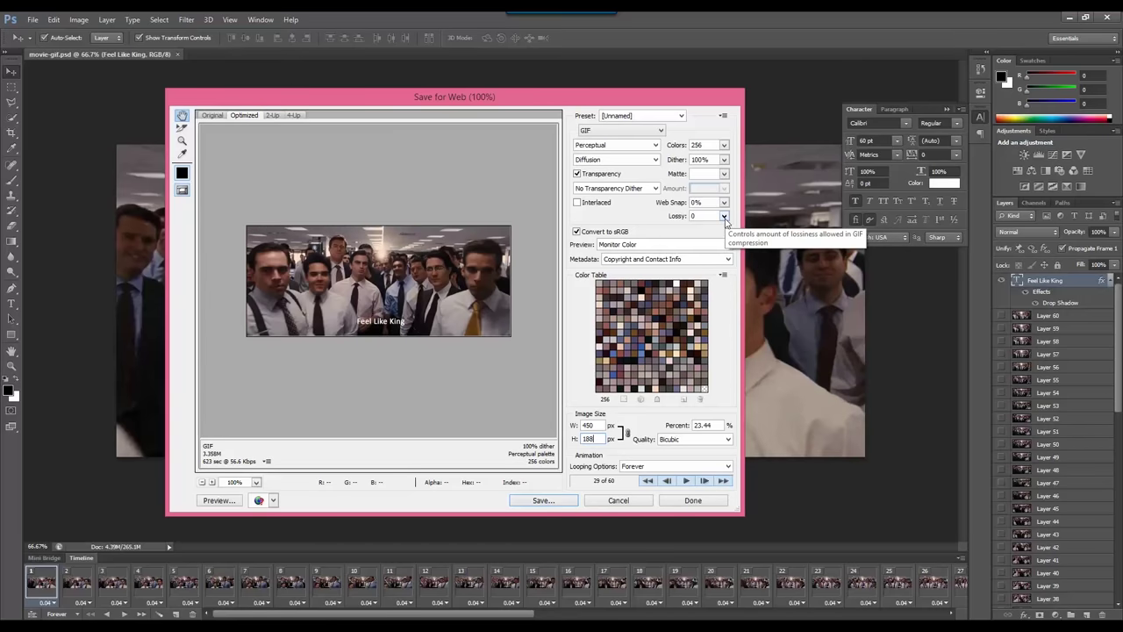
- Reduce the GIF's color count to 128 and play the animation to check the quality
left_click(724, 216)
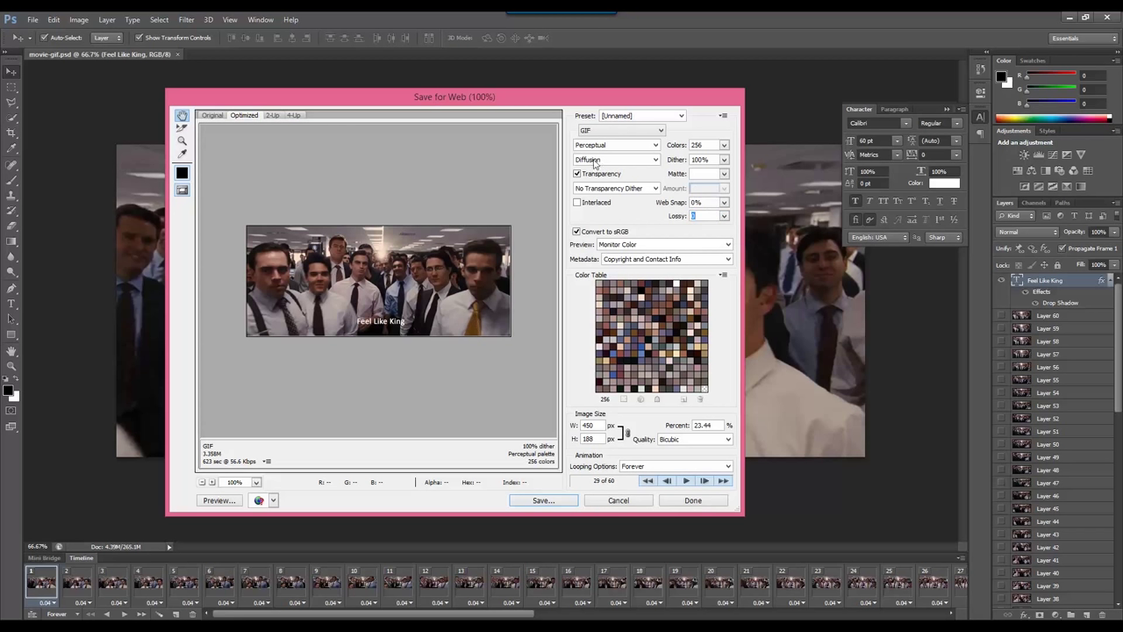
left_click(724, 146)
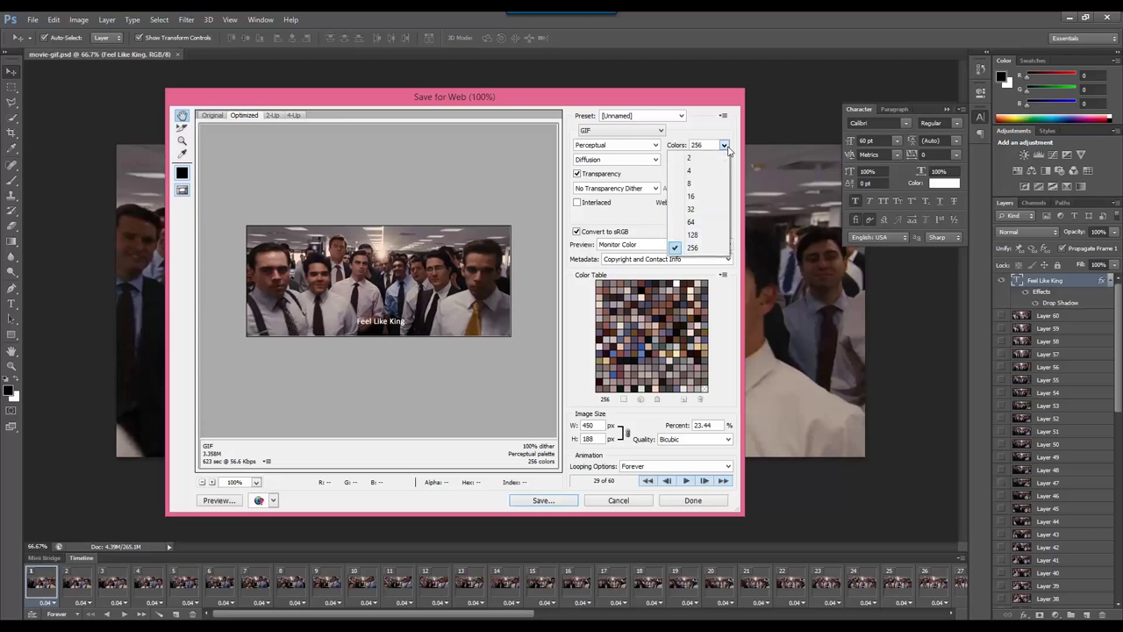
left_click(693, 235)
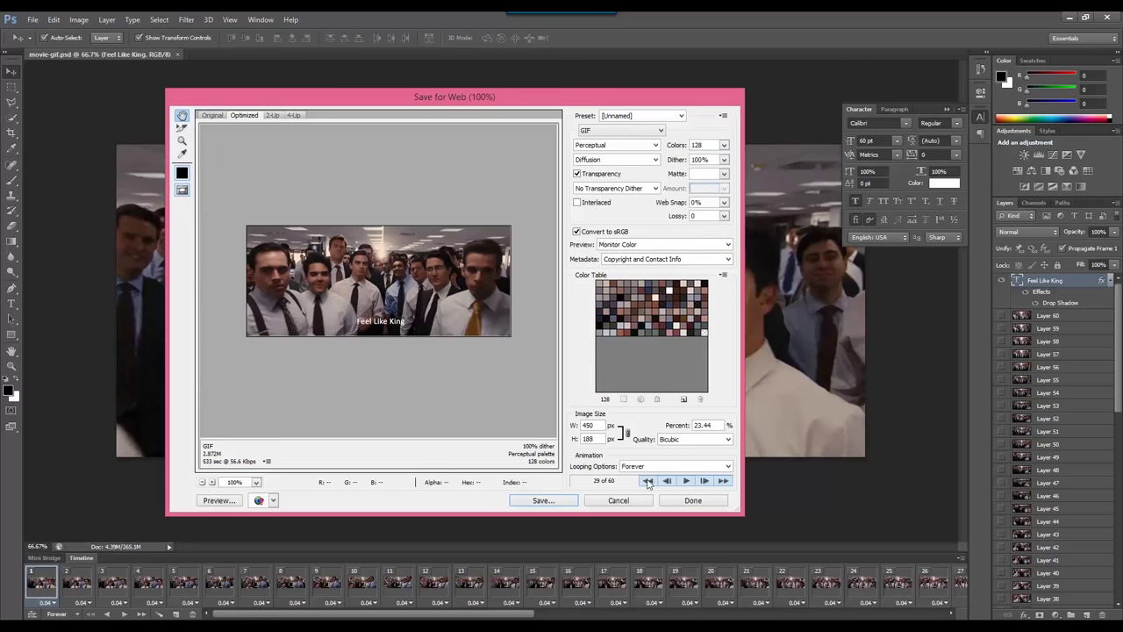
left_click(686, 481)
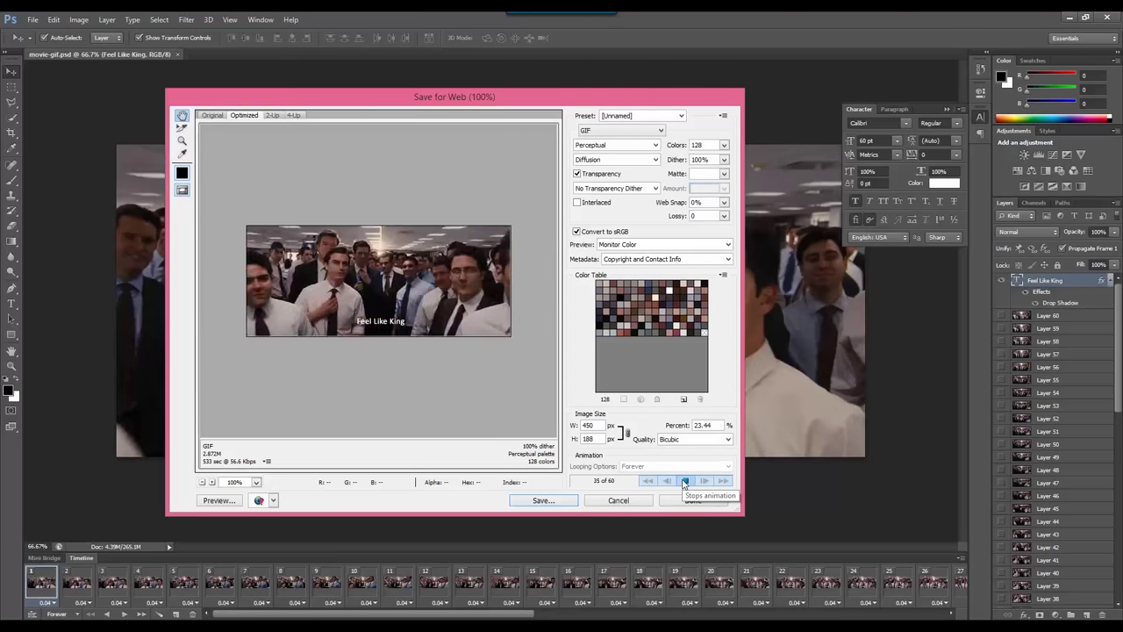
left_click(685, 481)
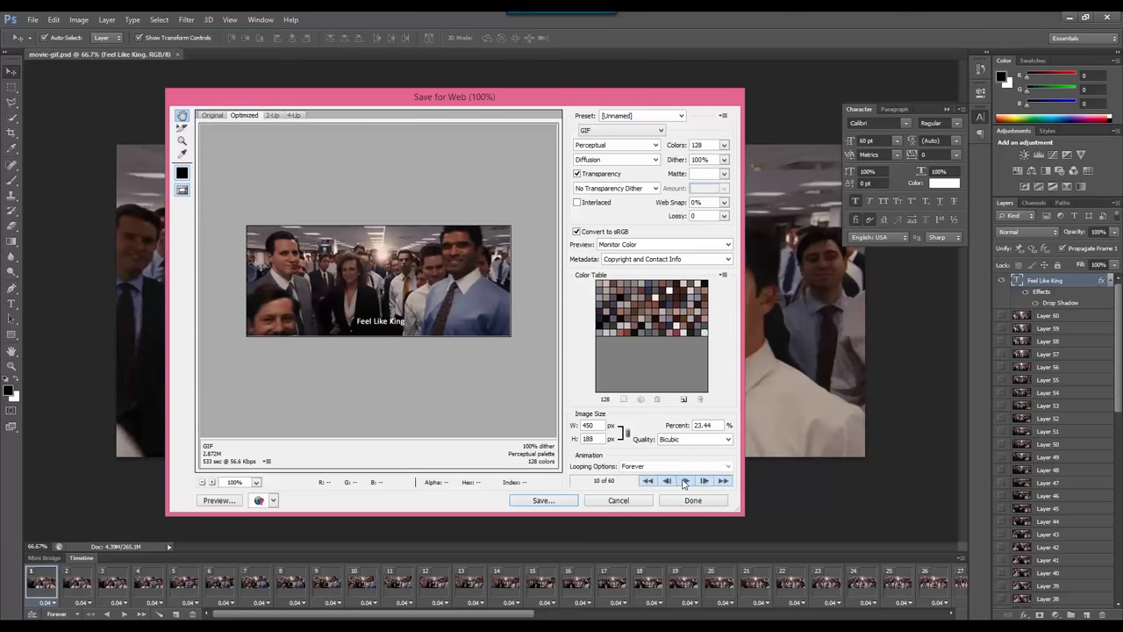
- Try the GIF with 8 colors, play the preview, and return the color count to 128
left_click(725, 147)
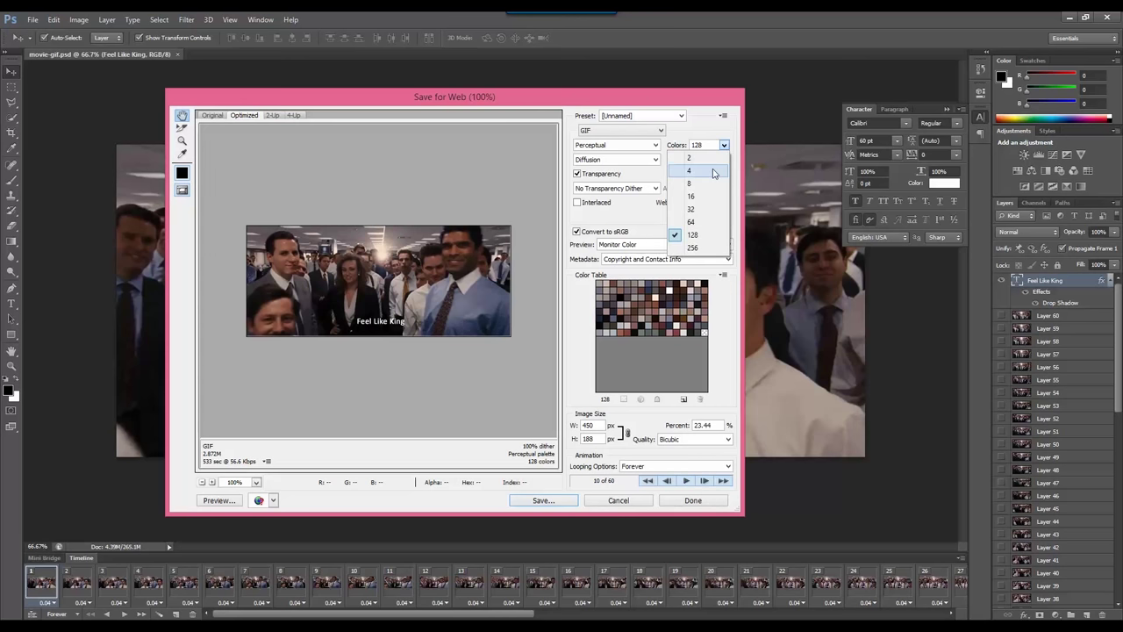
left_click(712, 184)
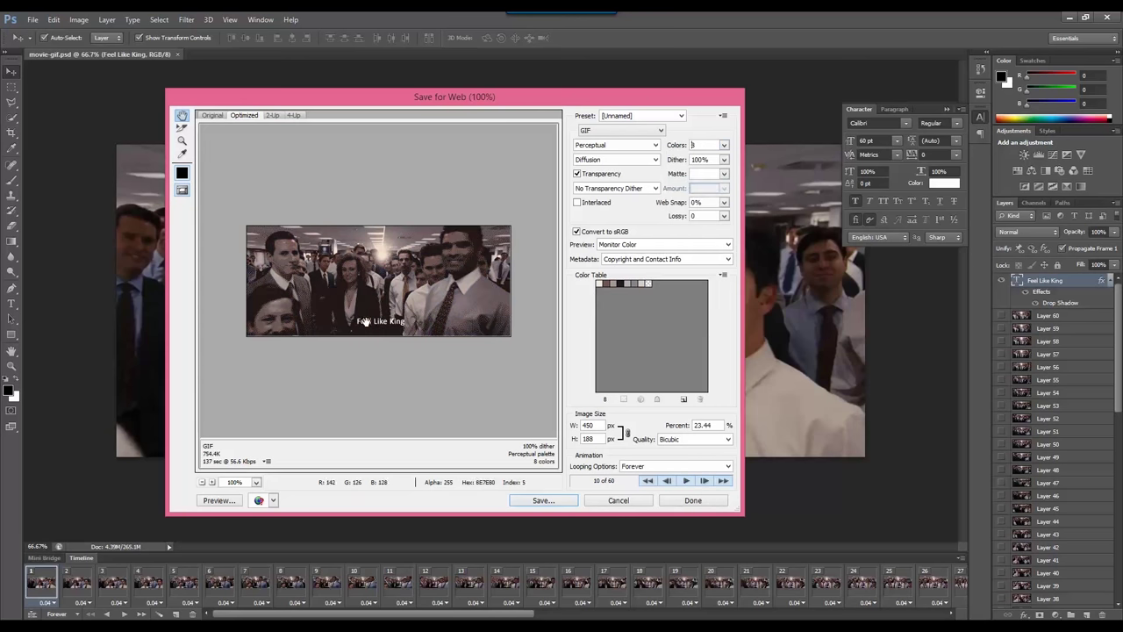
left_click(685, 480)
left_click(685, 480)
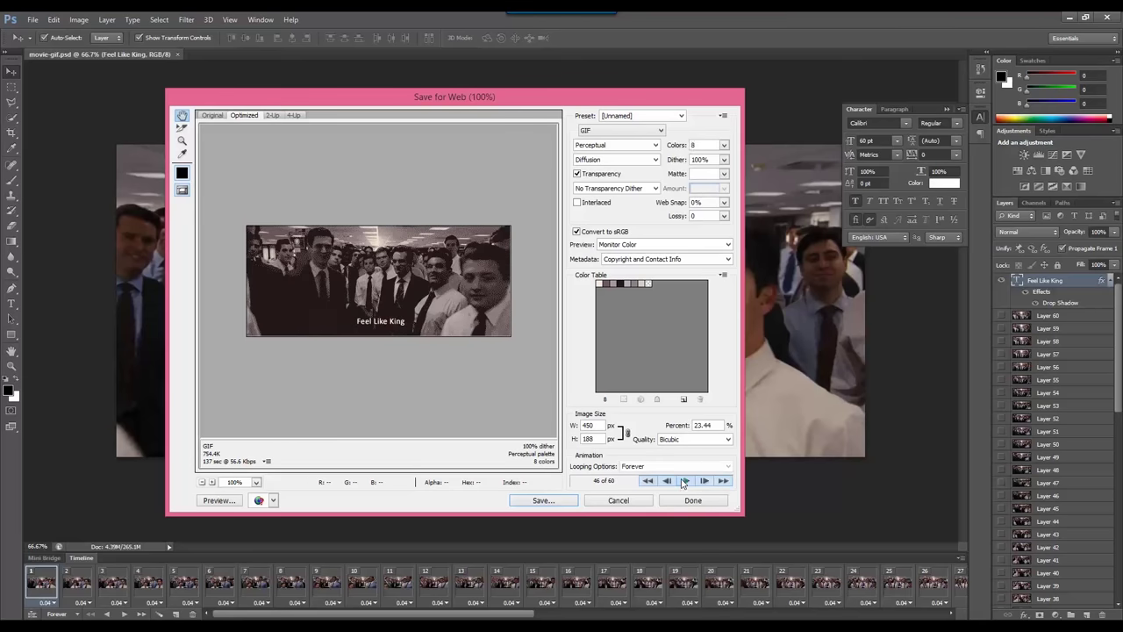
left_click(724, 146)
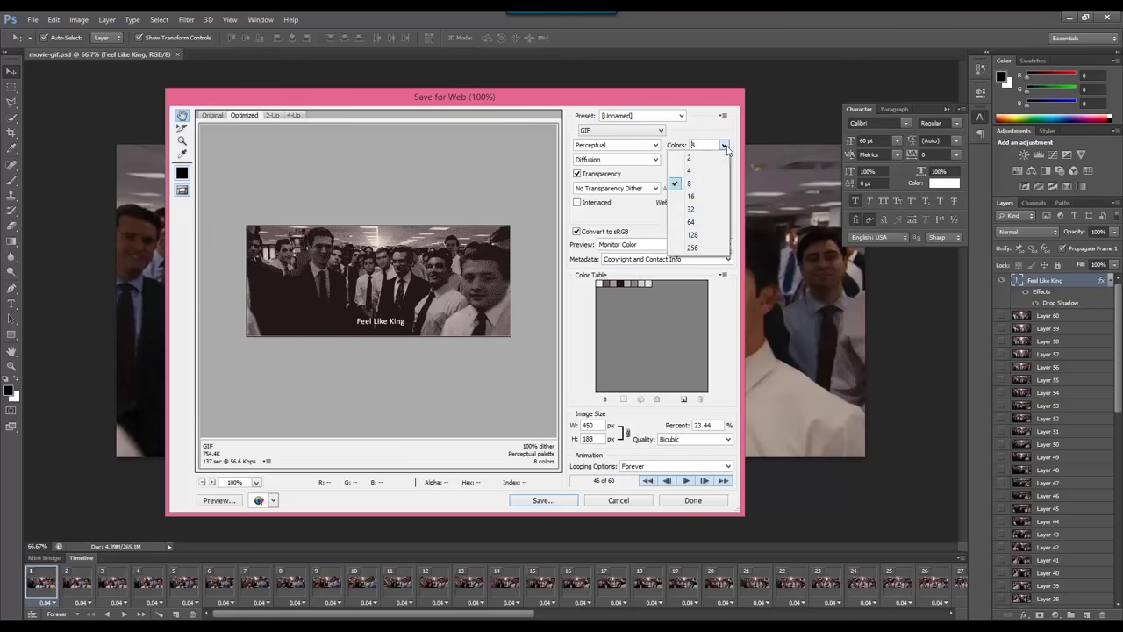
left_click(701, 237)
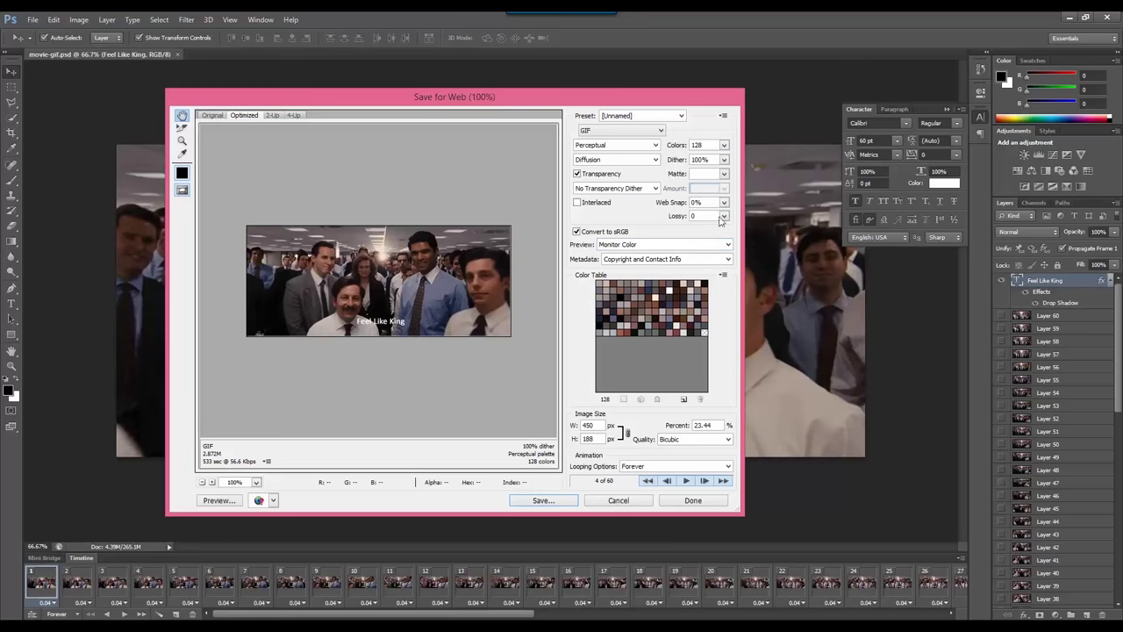
- Try a Lossy value of 32 for the GIF and play the animation preview
left_click(724, 217)
left_click_drag(675, 232, 684, 233)
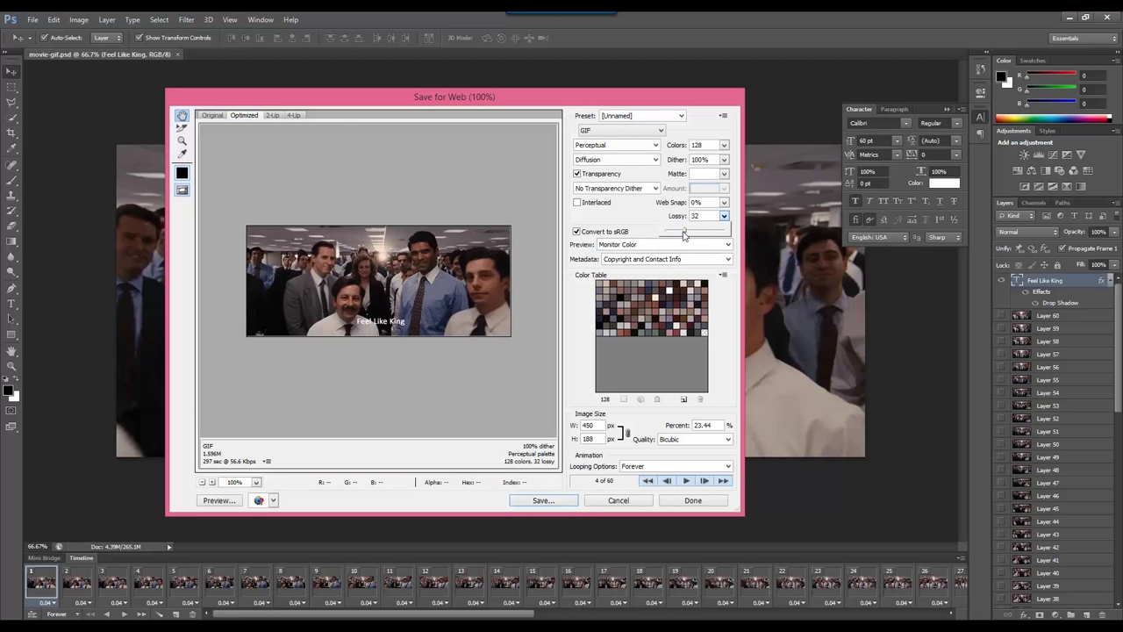
left_click(686, 480)
left_click(686, 480)
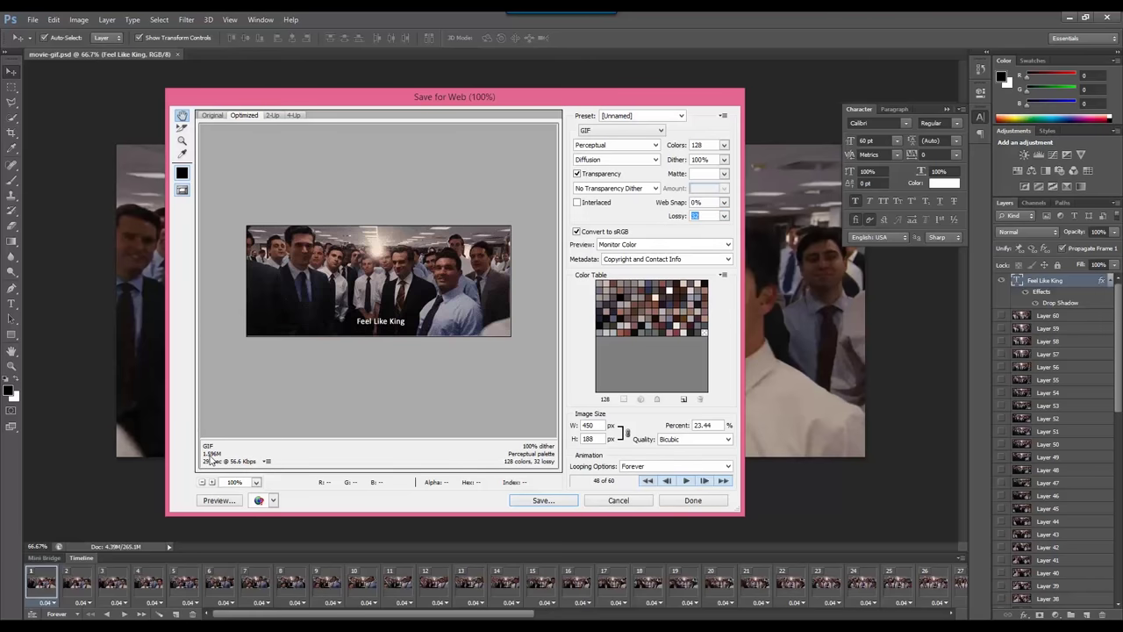
- Try raising the GIF's Lossy value to 93 and play the preview to judge the quality
left_click(725, 218)
left_click_drag(686, 230, 723, 234)
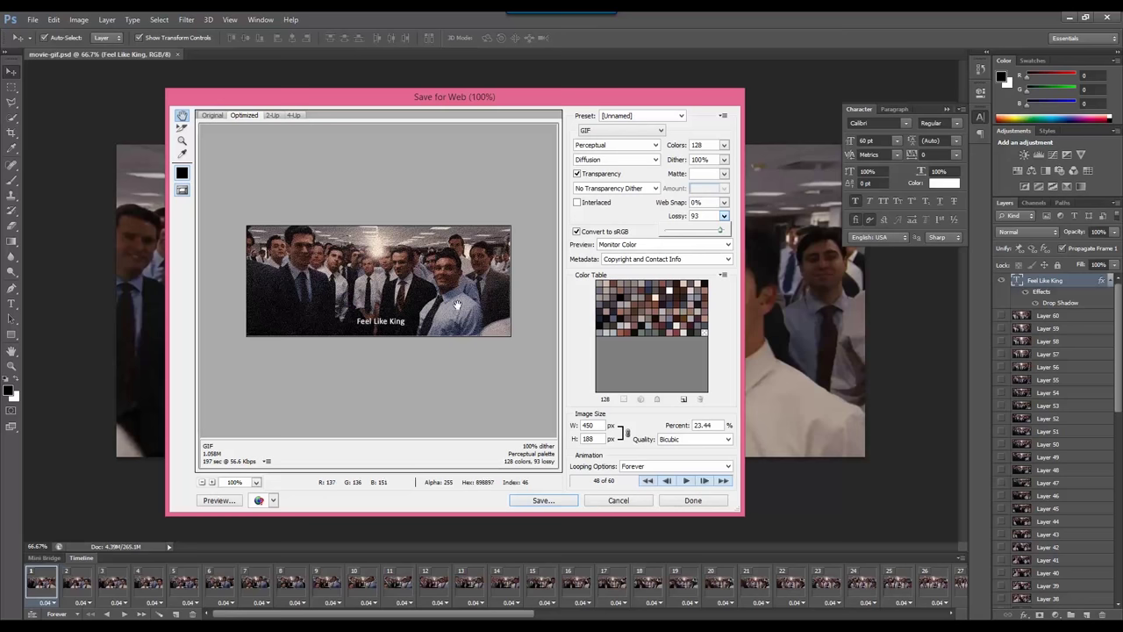
left_click(686, 481)
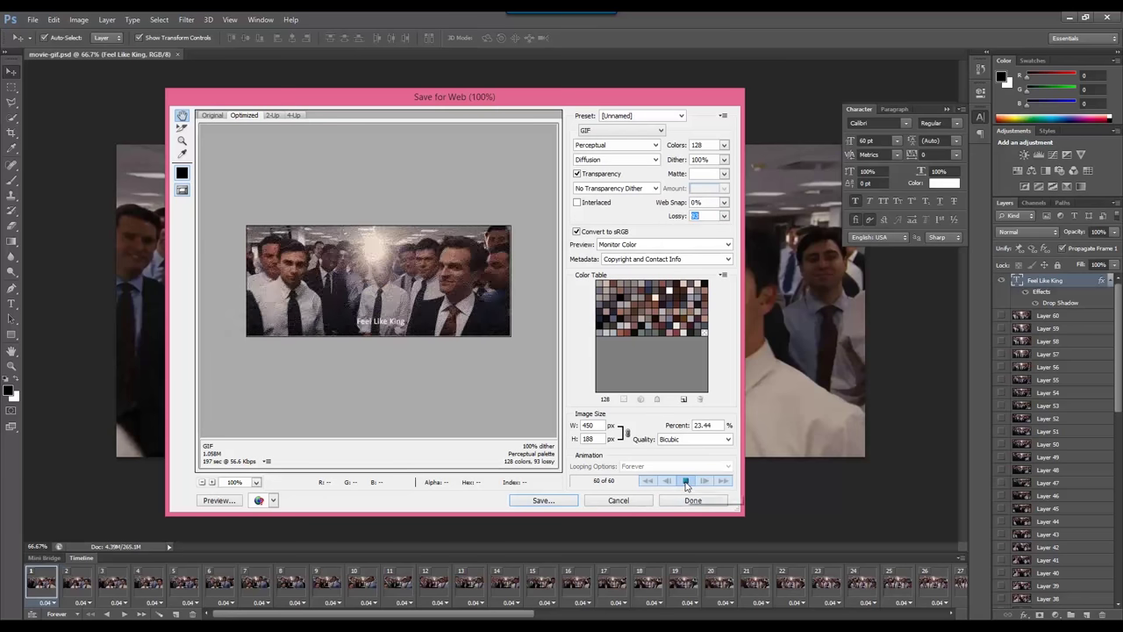
left_click(686, 482)
- Set the GIF's Lossy value to 39 and turn off Transparency, playing the animation to check each change
left_click(724, 216)
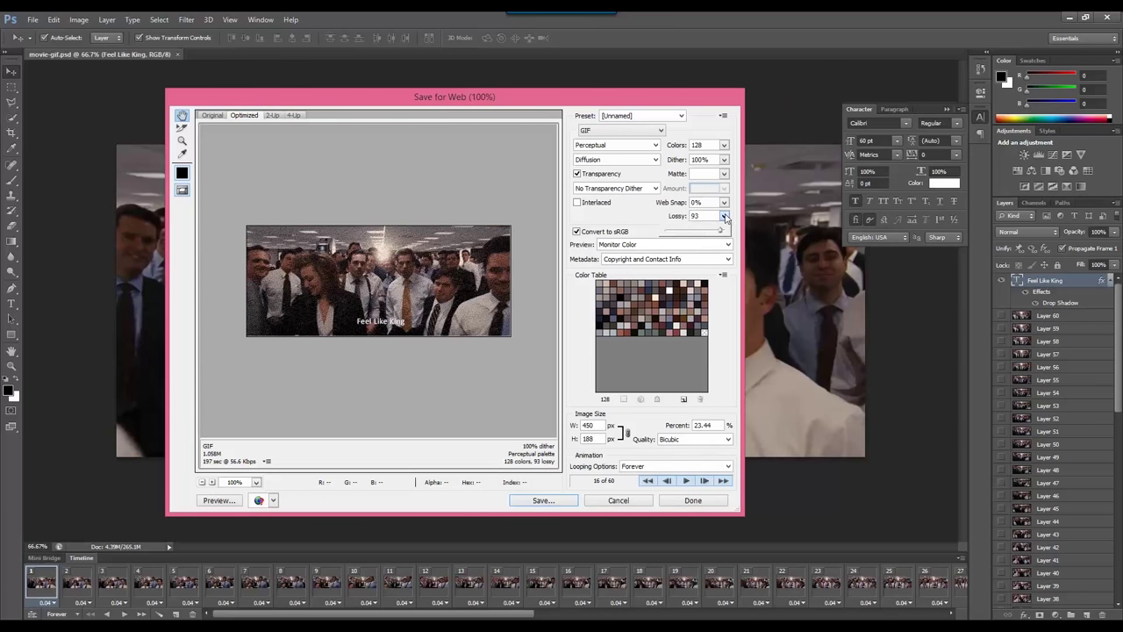
left_click_drag(695, 233, 689, 232)
left_click(686, 481)
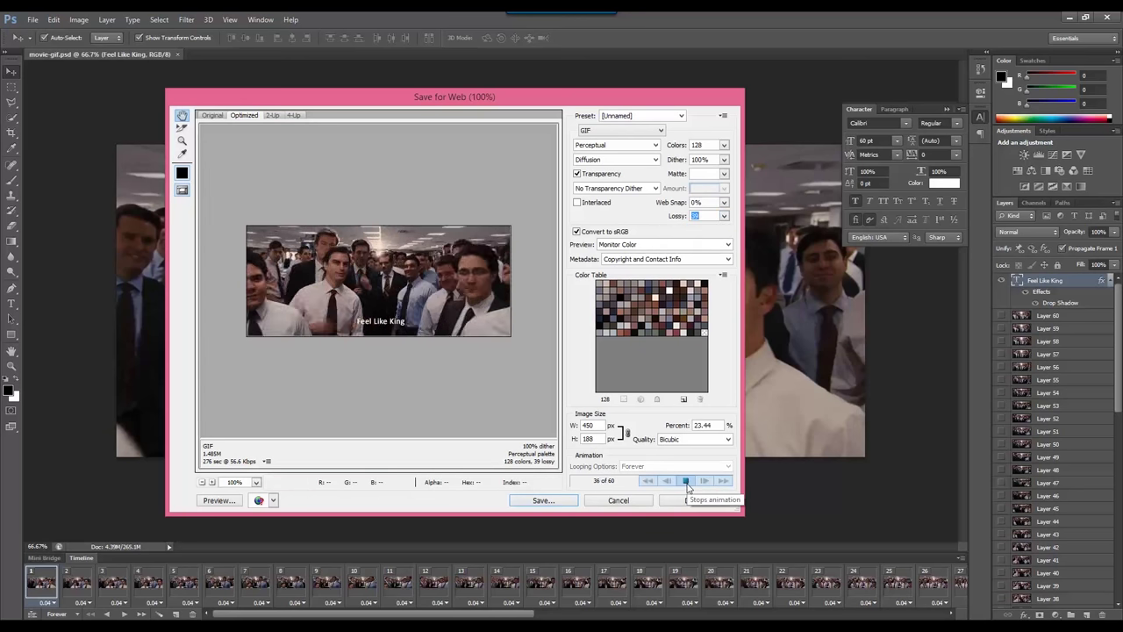
left_click(686, 481)
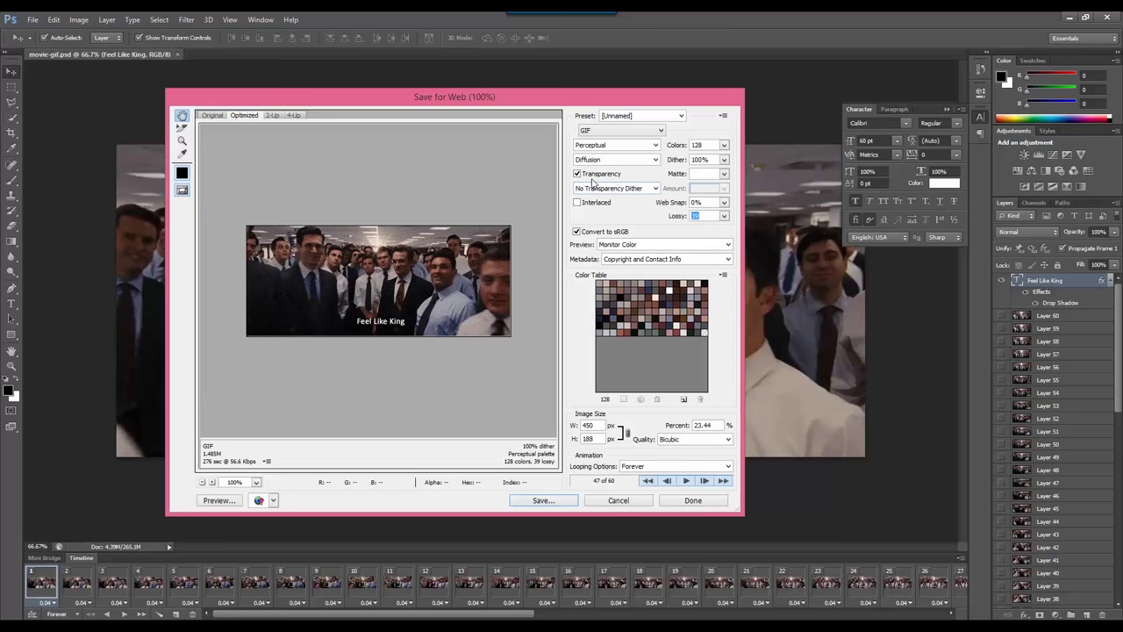
left_click(578, 174)
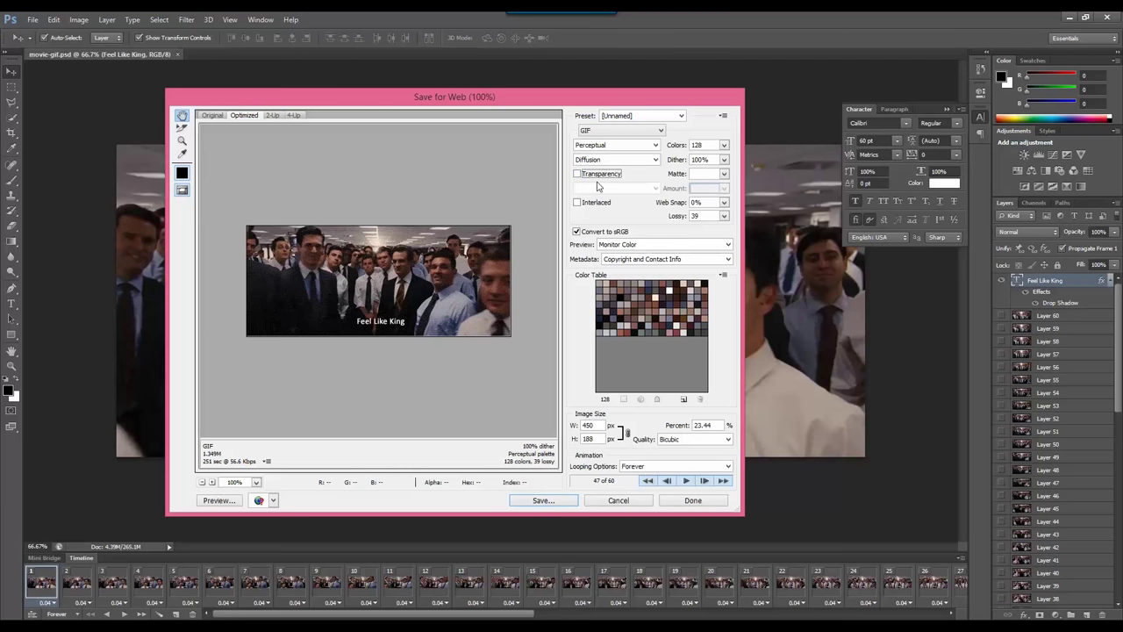
left_click(686, 480)
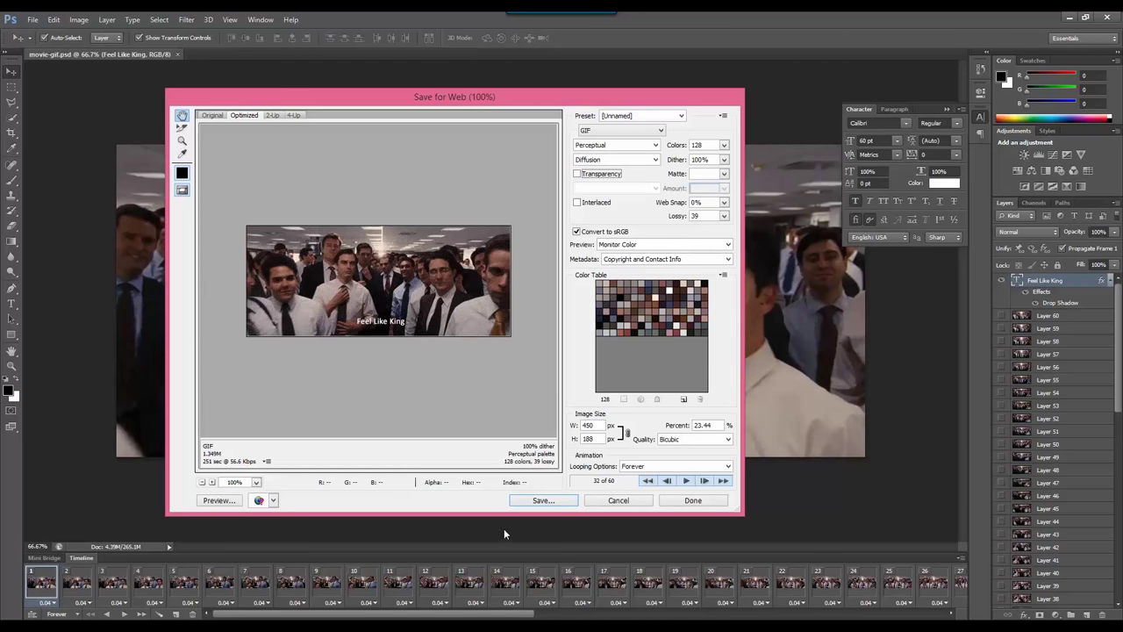
- Save the optimized animation as movie-gif.gif in the GIF folder, using the Images Only format and Default Settings
left_click(543, 500)
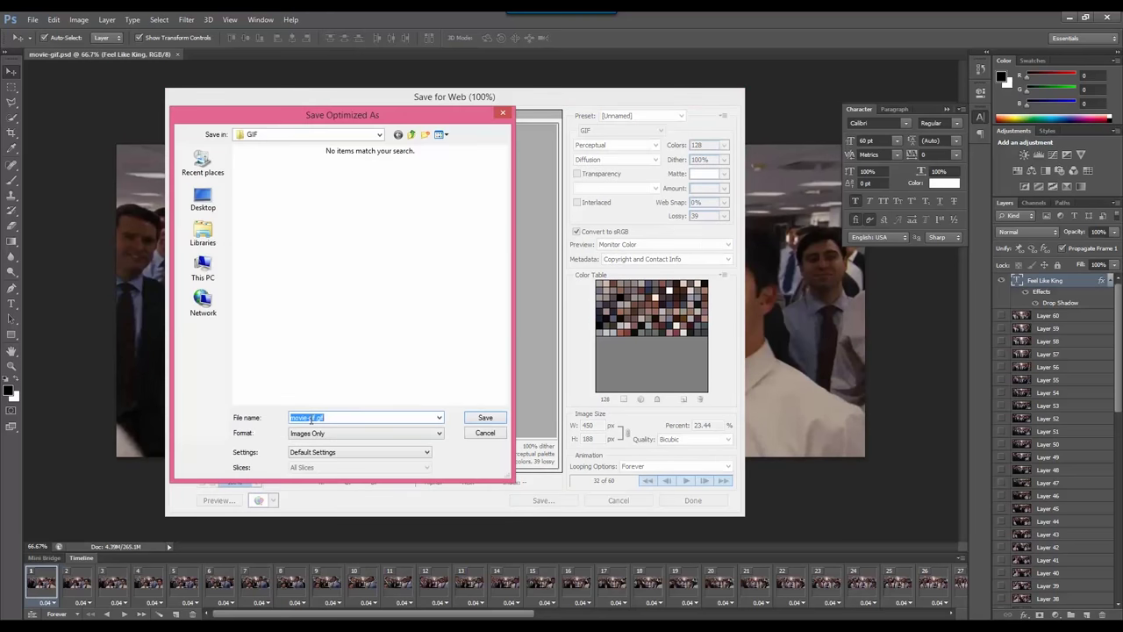
left_click(380, 135)
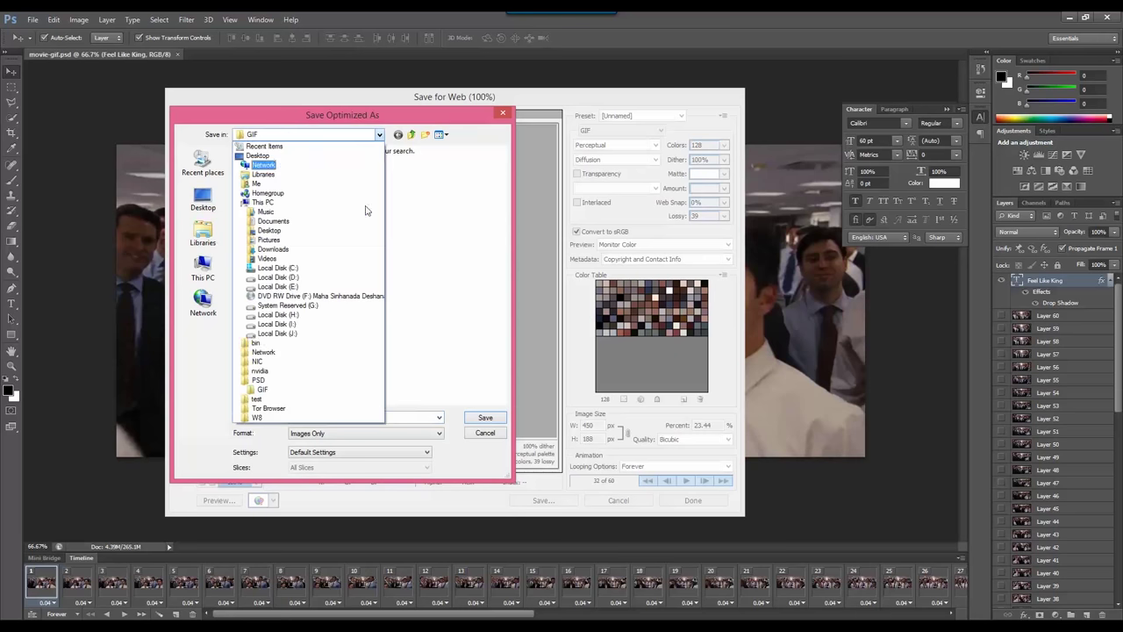
left_click(413, 220)
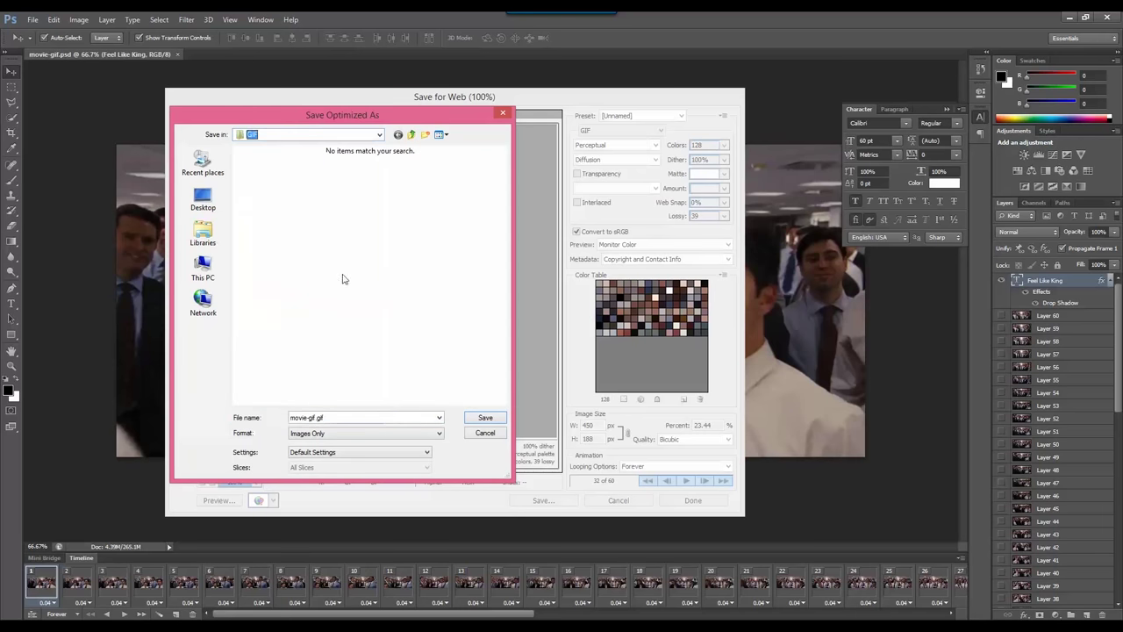
double_click(324, 418)
left_click(398, 433)
left_click(351, 453)
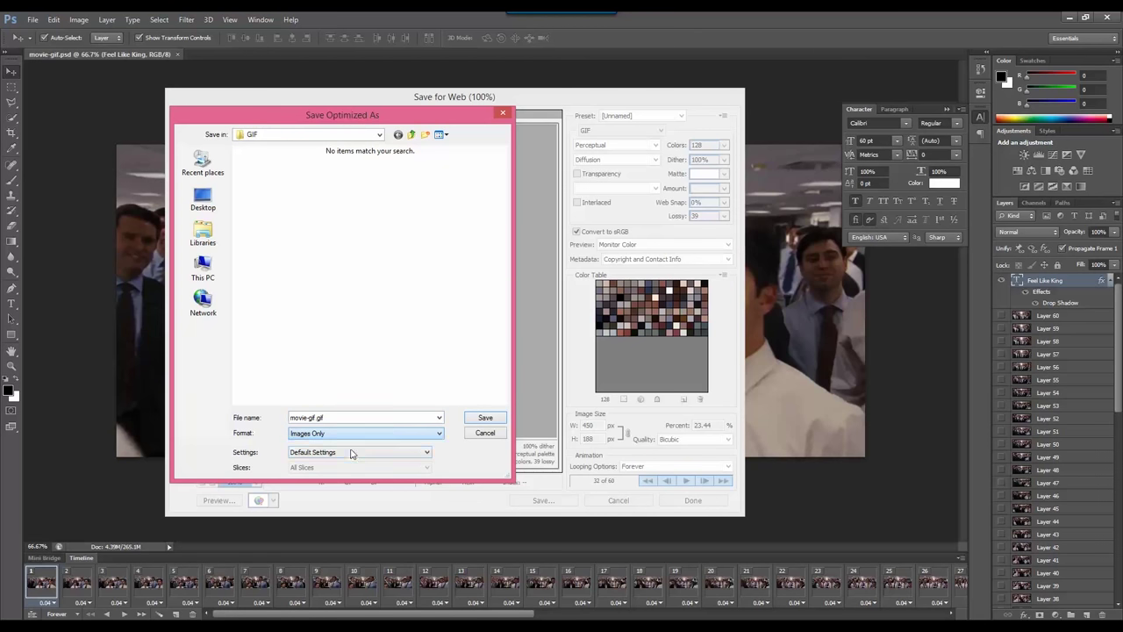
left_click(426, 453)
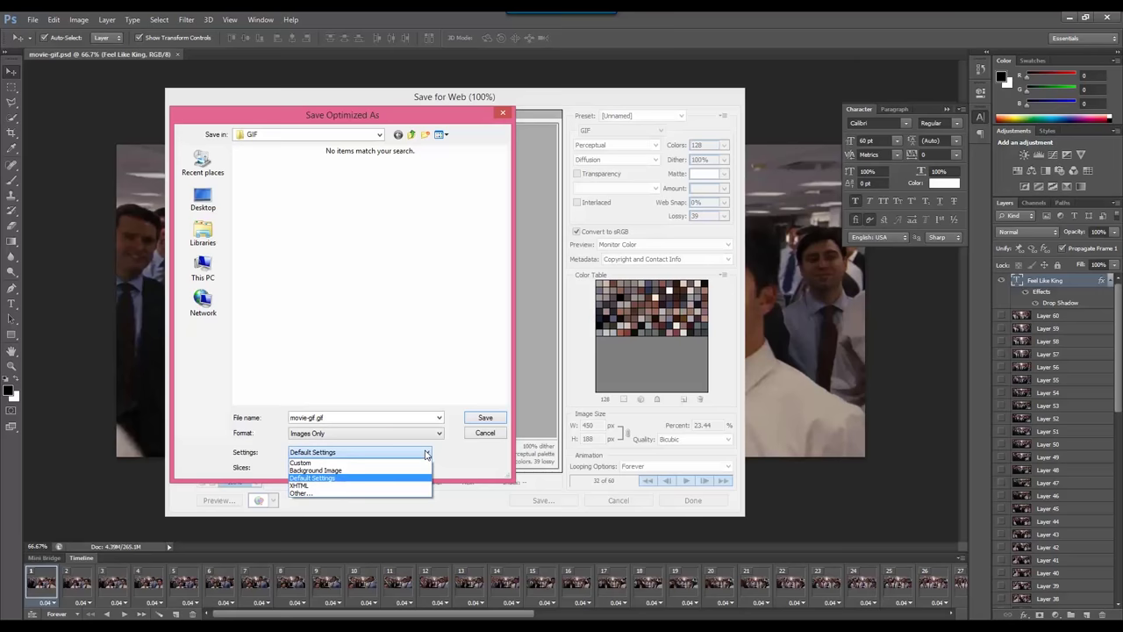
left_click(351, 477)
left_click(476, 420)
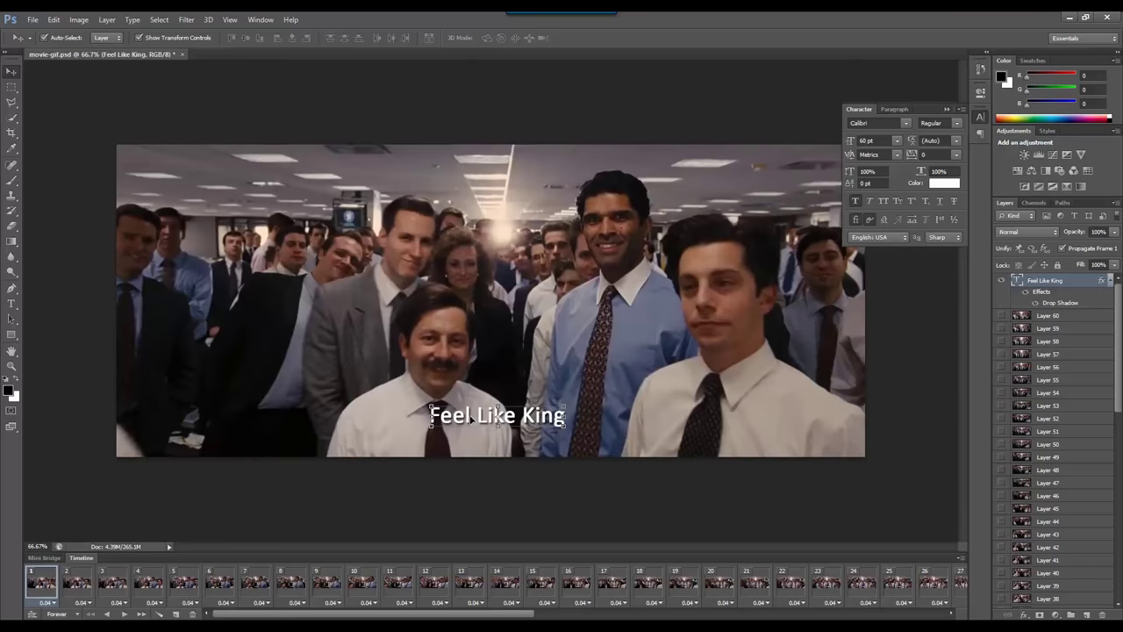
- Minimize Photoshop, open the GIF folder inside the desktop's PSD folder, and check the file size of movie-gif.gif
left_click(1068, 18)
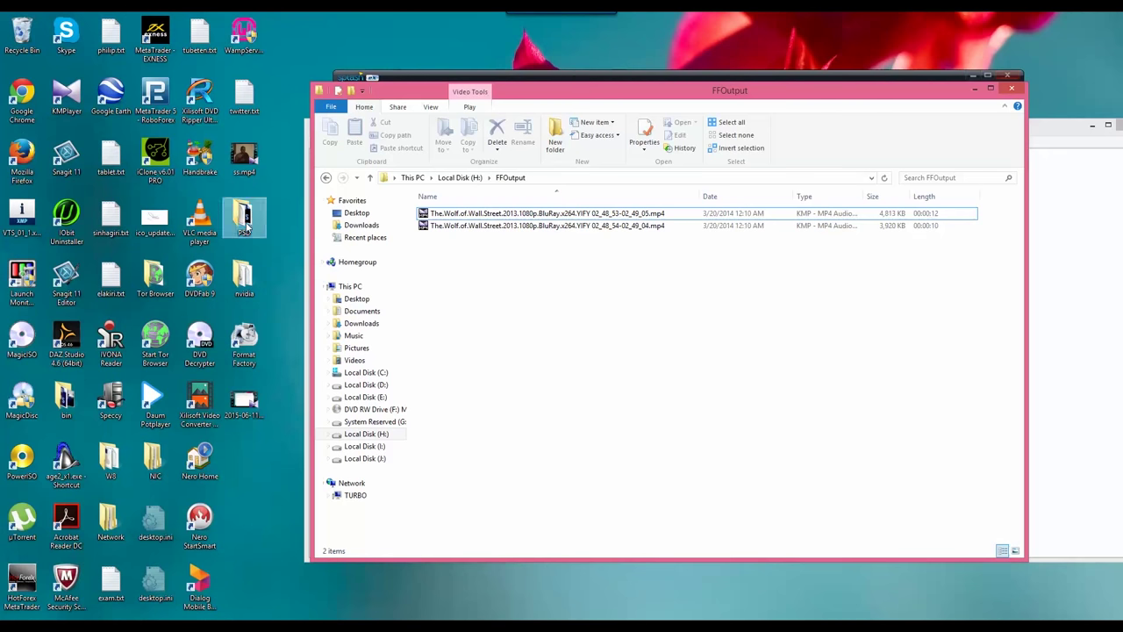
double_click(244, 219)
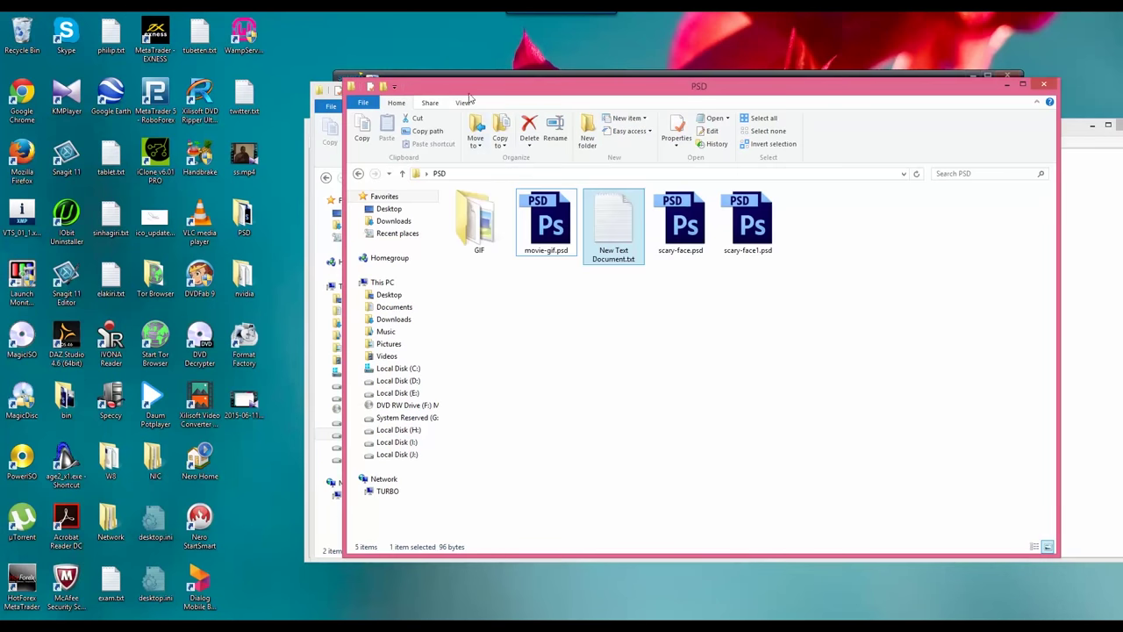
left_click_drag(470, 95, 346, 122)
double_click(352, 239)
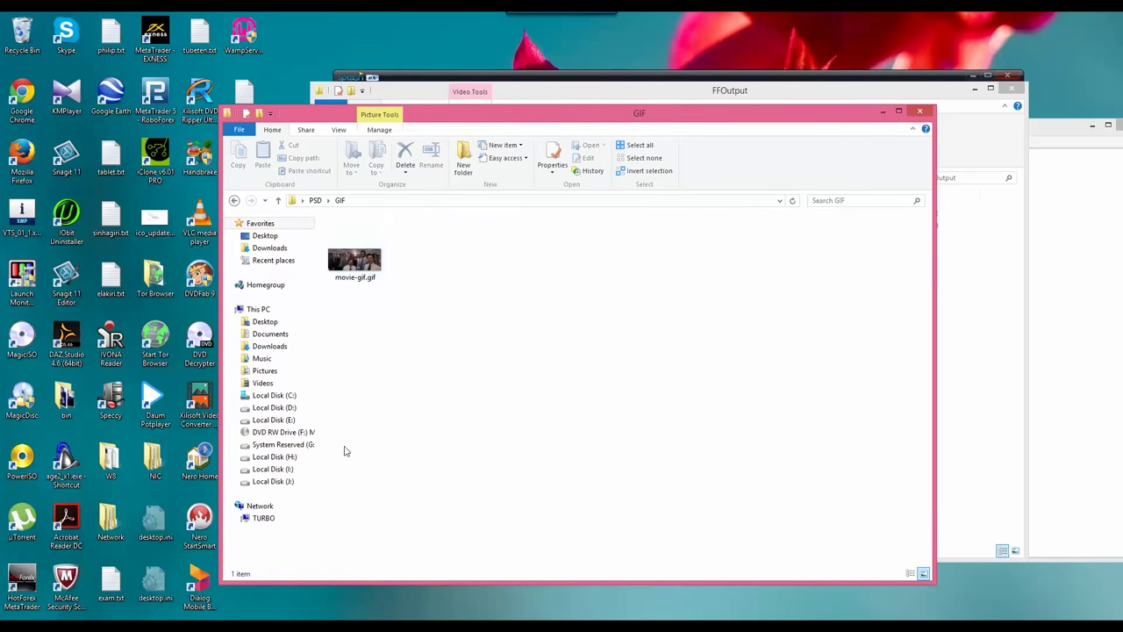
left_click(356, 257)
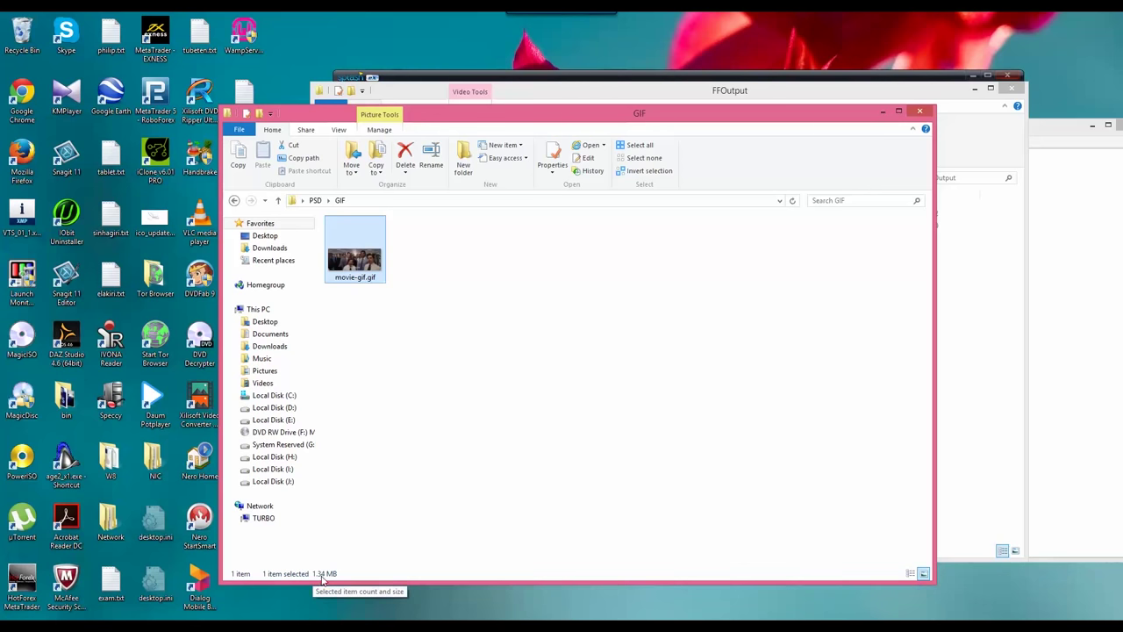
left_click_drag(465, 113, 423, 151)
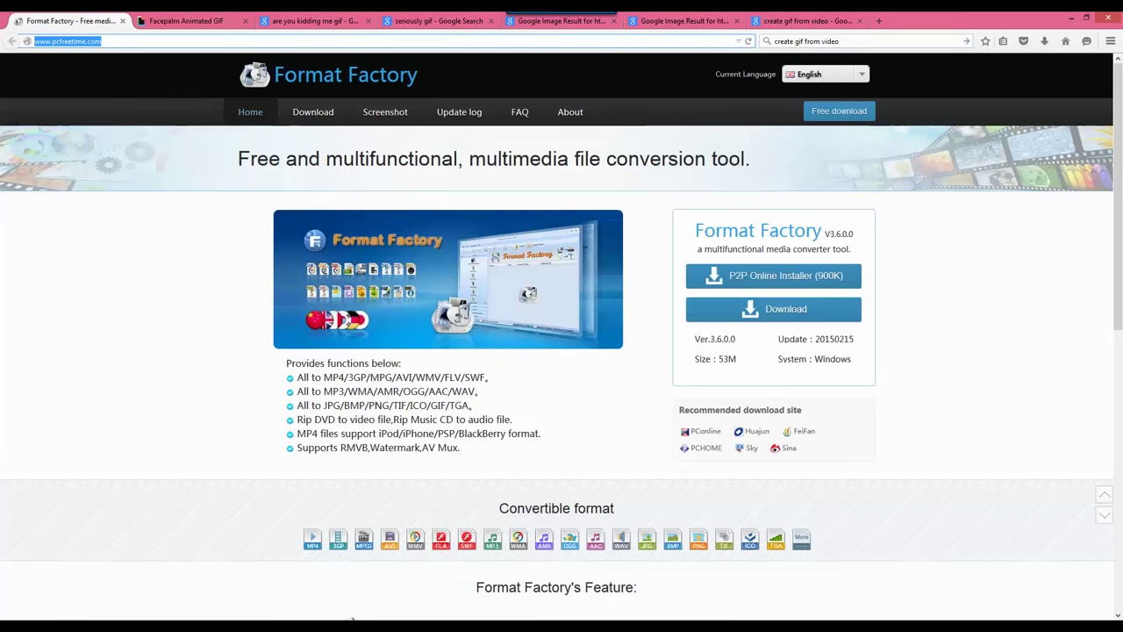
- Switch to Firefox and load movie-gif.gif from the GIF folder into a browser tab to watch the animation play
left_click(877, 22)
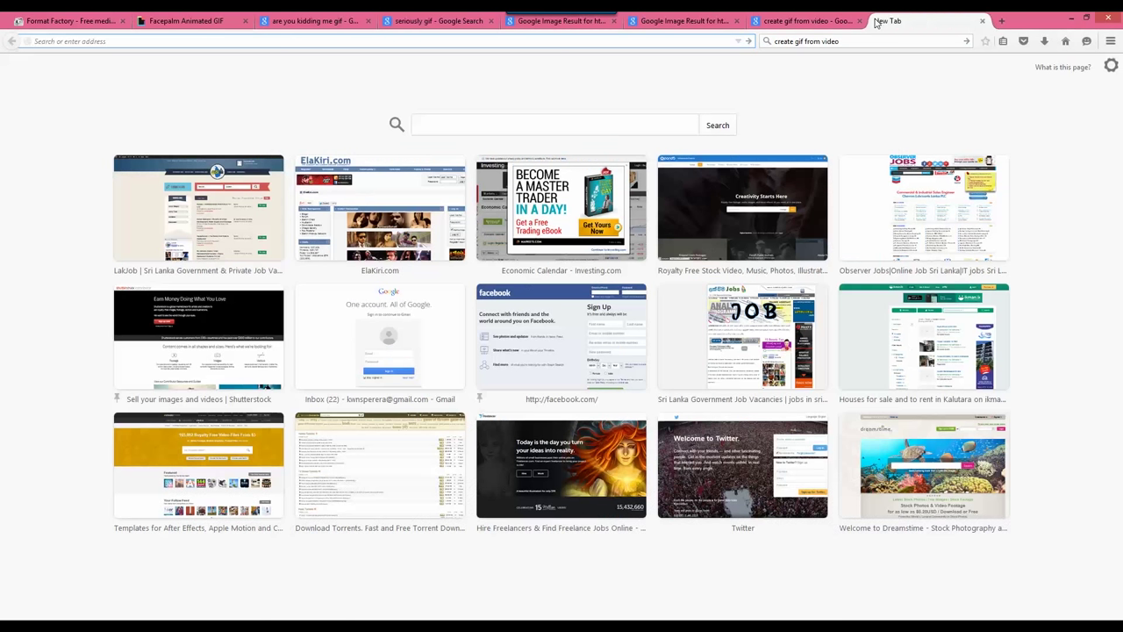
left_click(794, 21)
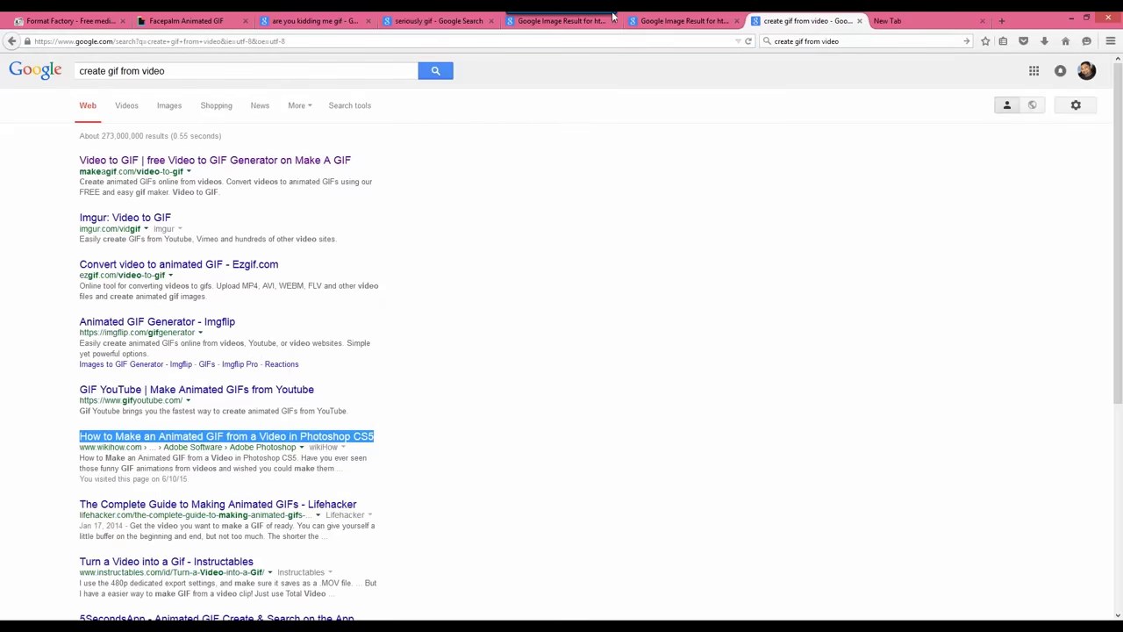
left_click(675, 20)
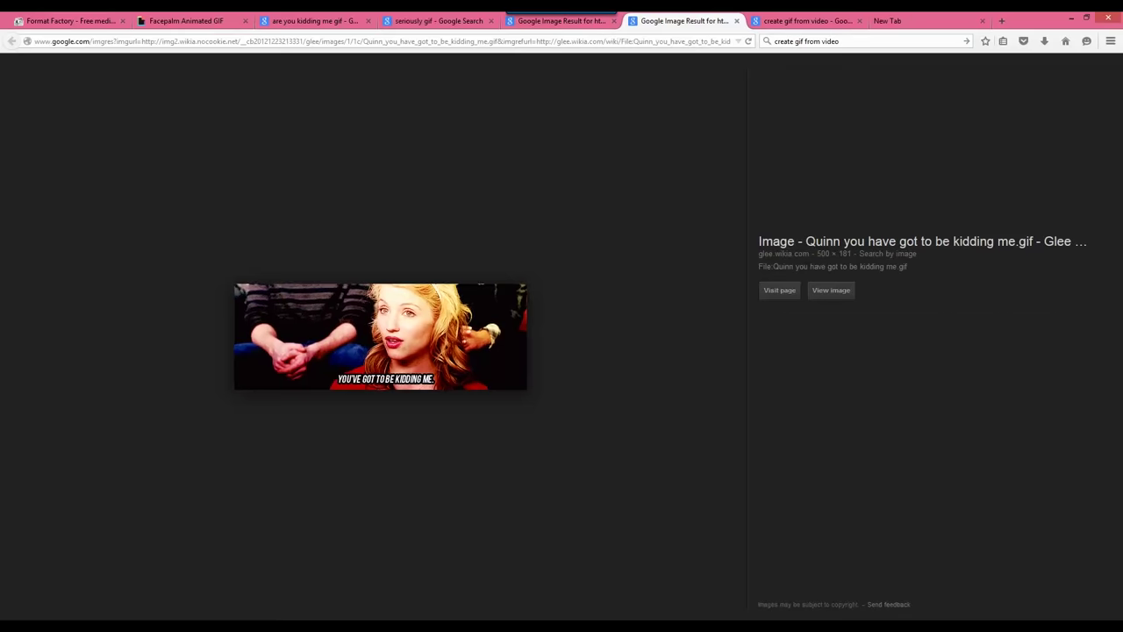
left_click(330, 625)
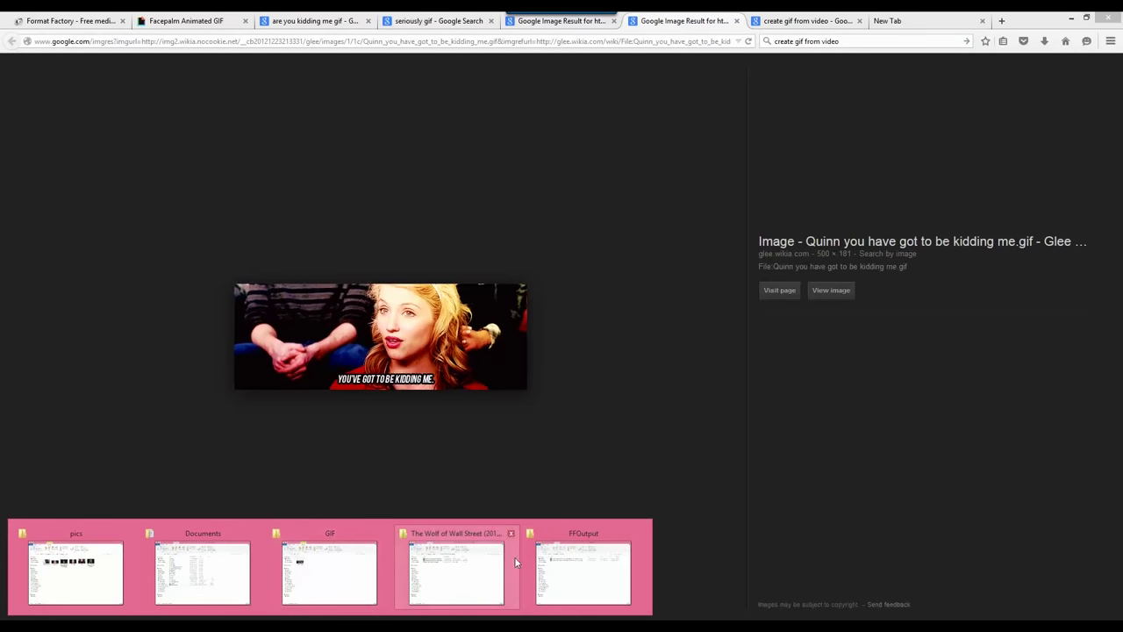
left_click(328, 572)
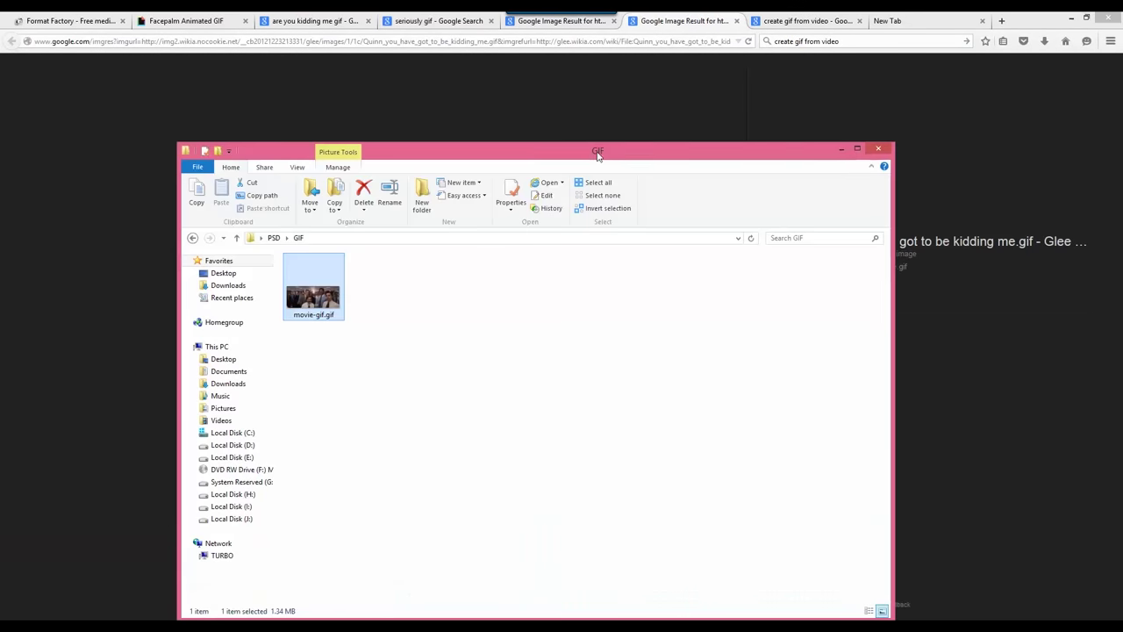
left_click_drag(594, 154, 944, 309)
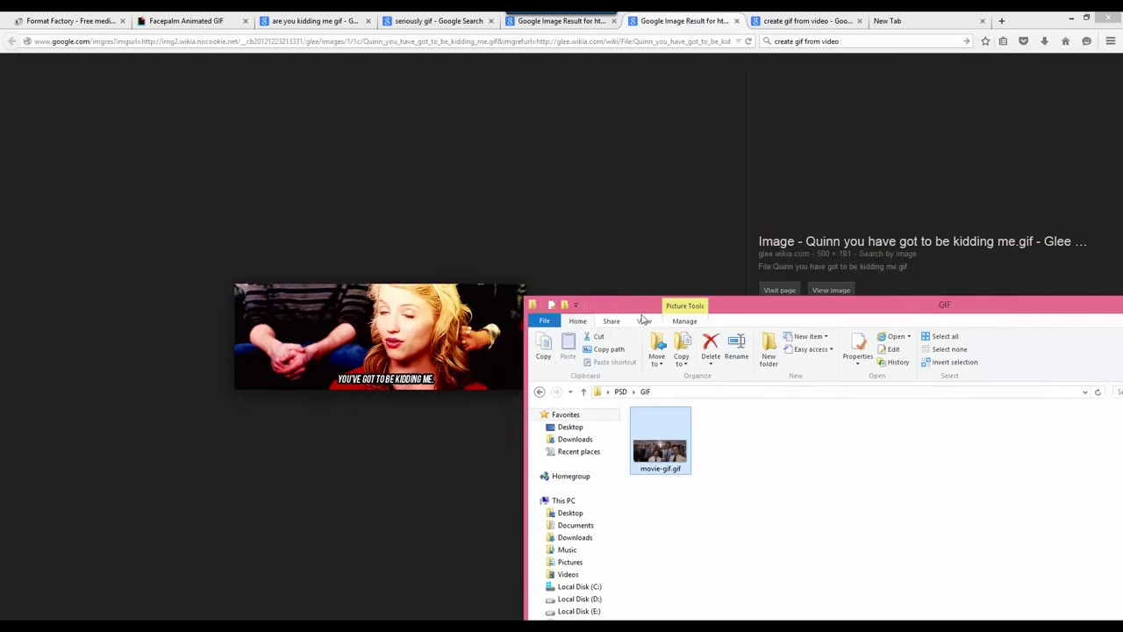
left_click_drag(649, 423, 543, 167)
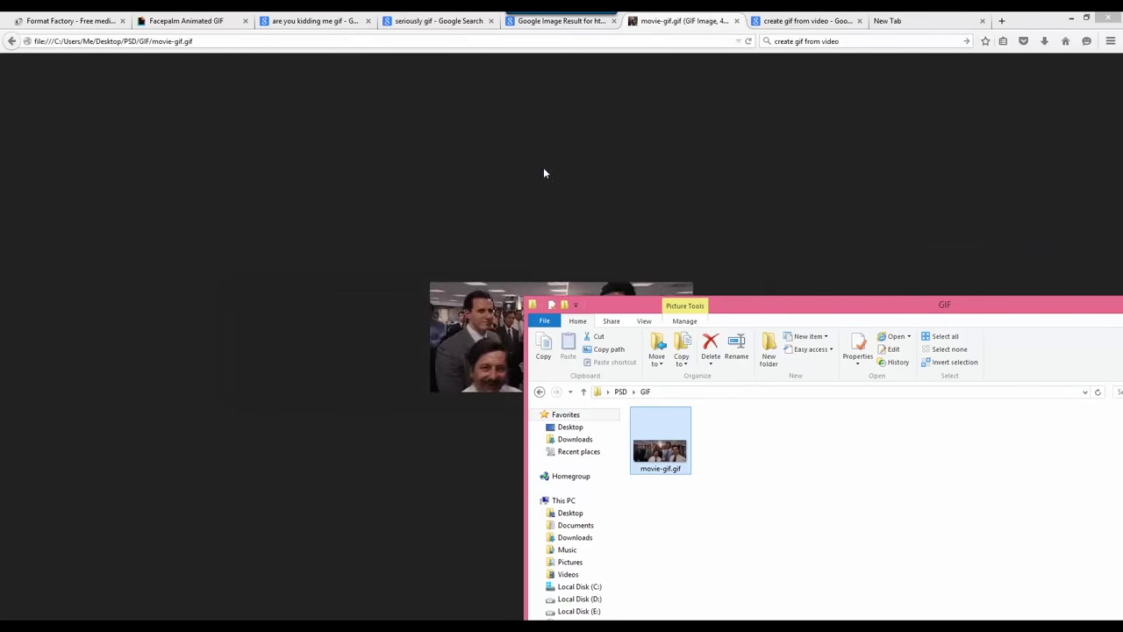
left_click(665, 27)
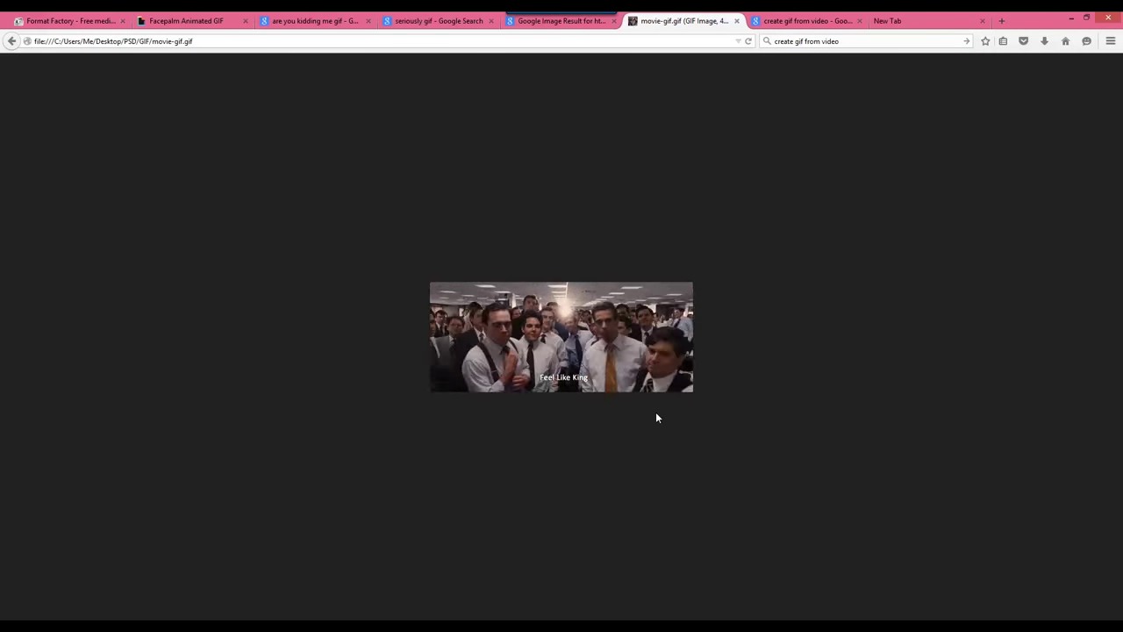
mouse_move(330, 625)
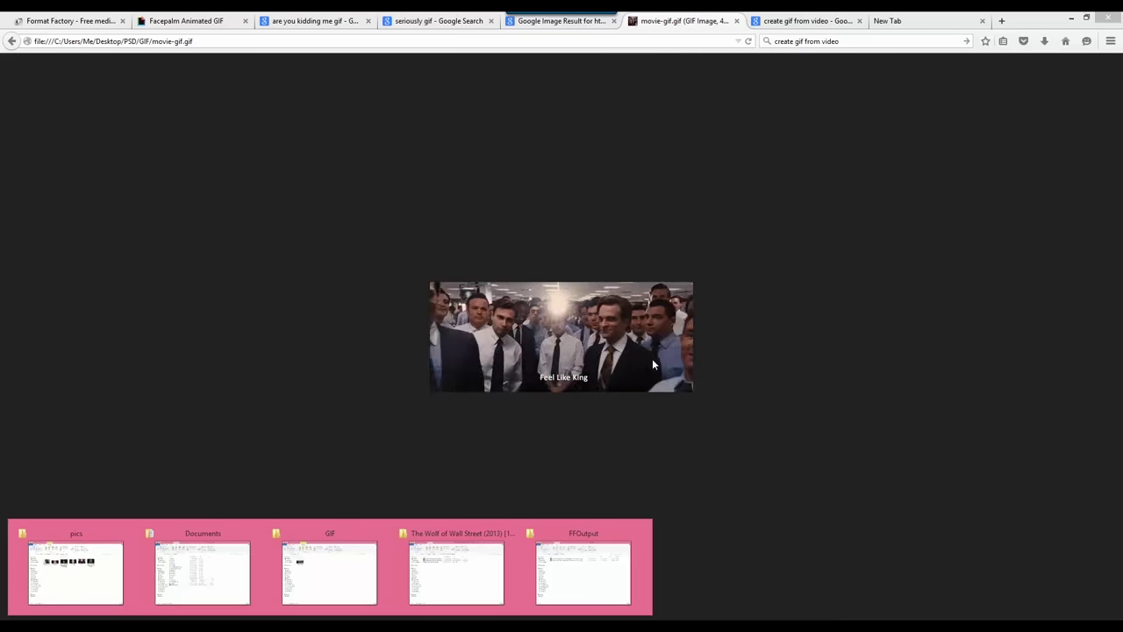
left_click(979, 318)
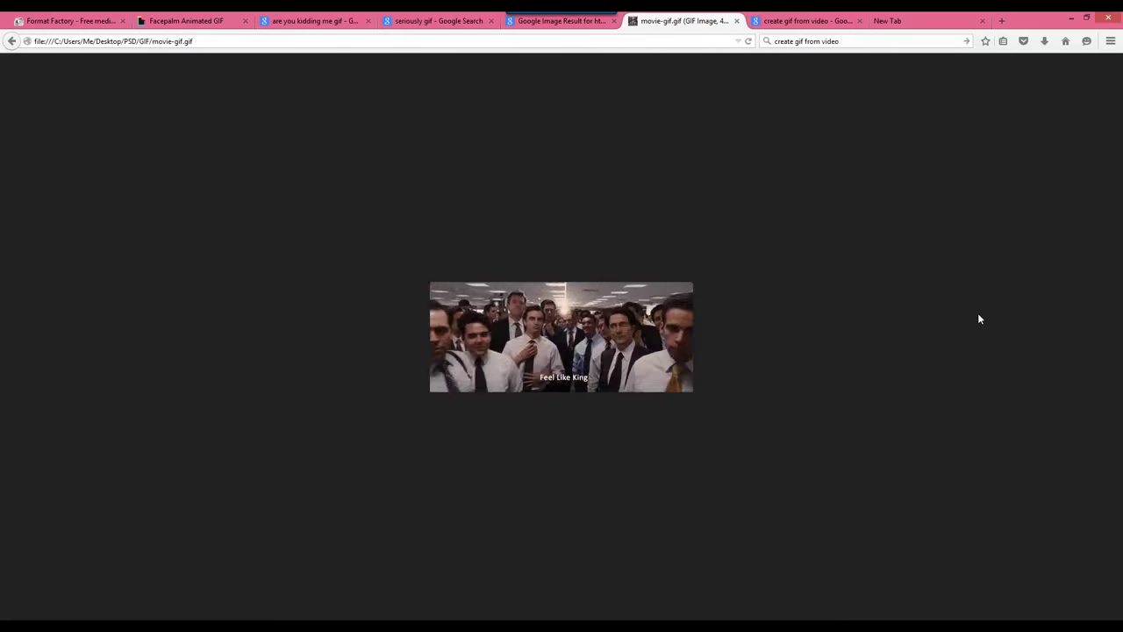